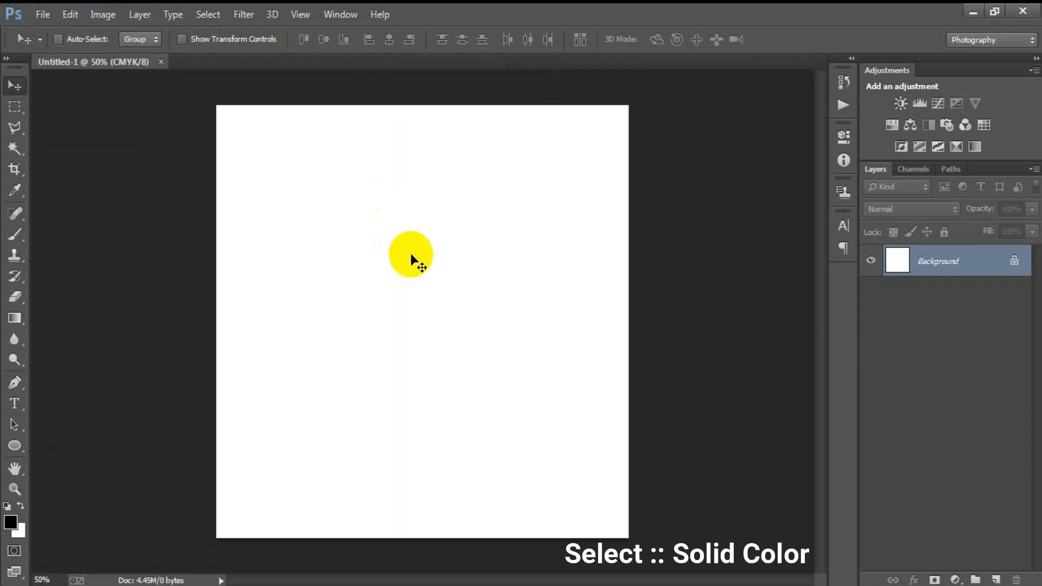
# - Add a grey 626262 Solid Color fill layer, then an empty Layer 1 above it
pyautogui.click(954, 579)
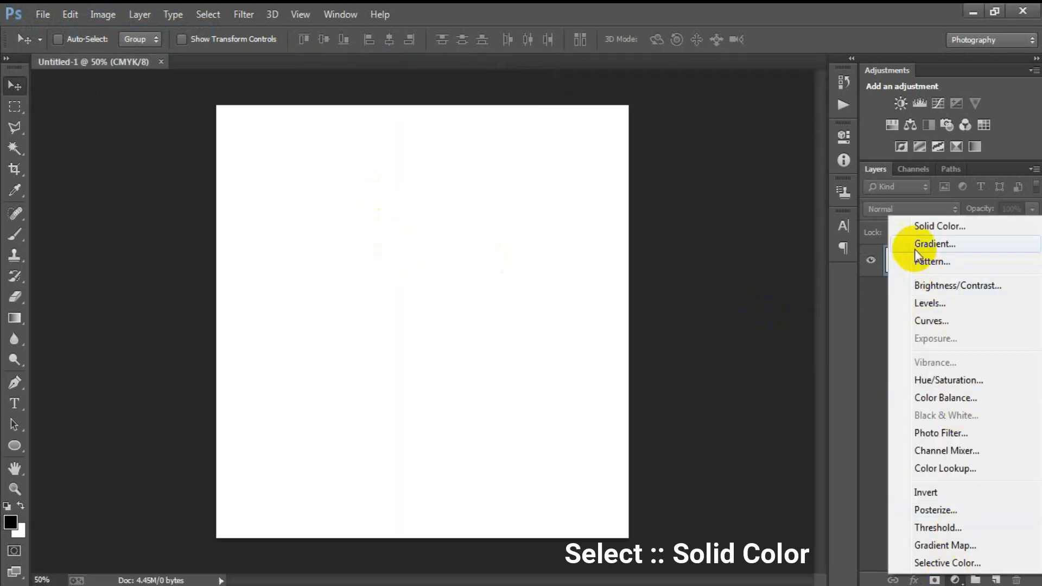
pyautogui.click(916, 227)
pyautogui.click(502, 299)
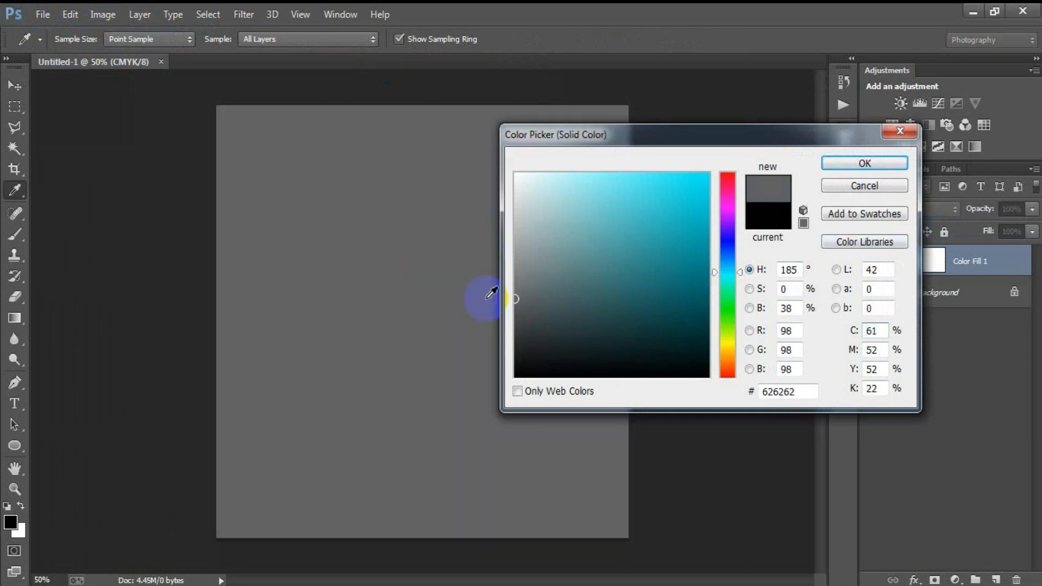
pyautogui.click(832, 161)
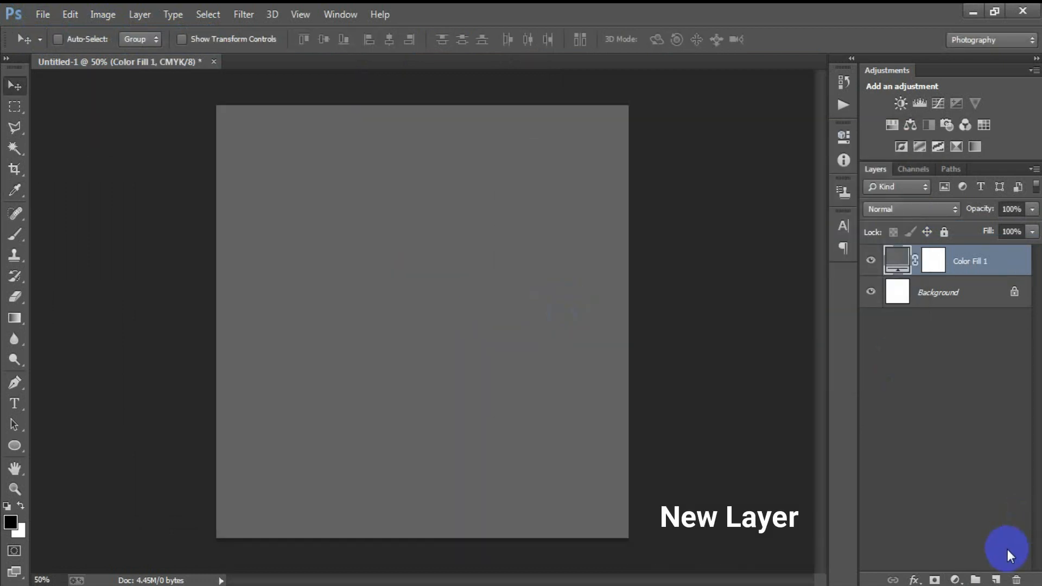
pyautogui.click(997, 579)
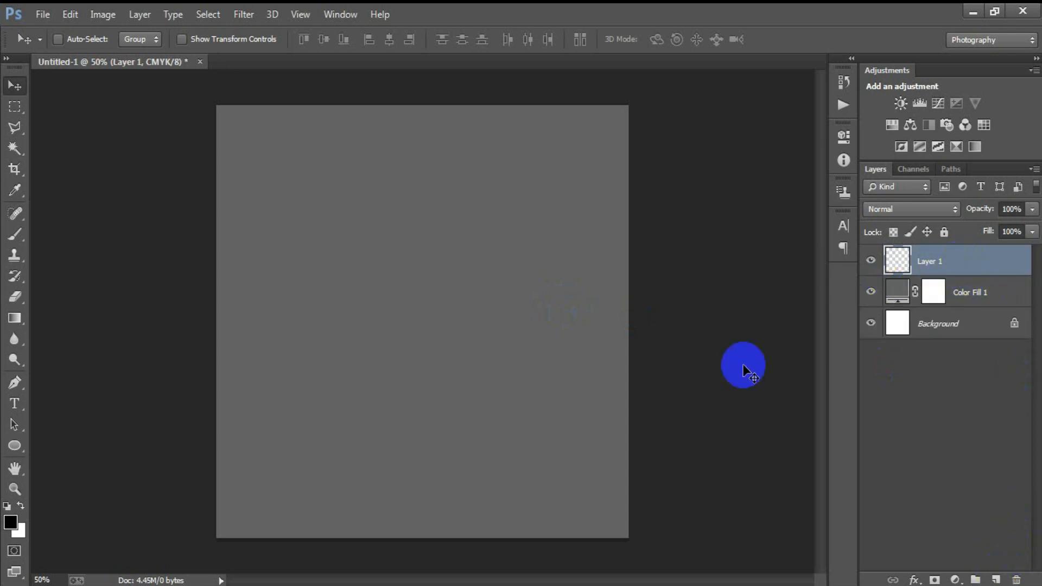
# - Draw a black 850 px circle with the Ellipse Tool and move it higher on the canvas
pyautogui.click(16, 445)
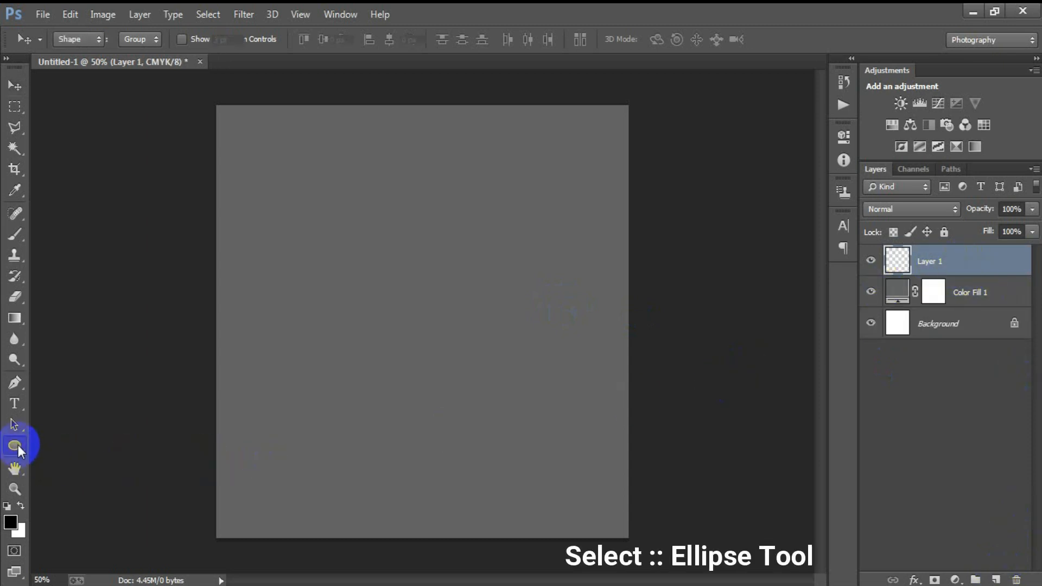
pyautogui.click(81, 472)
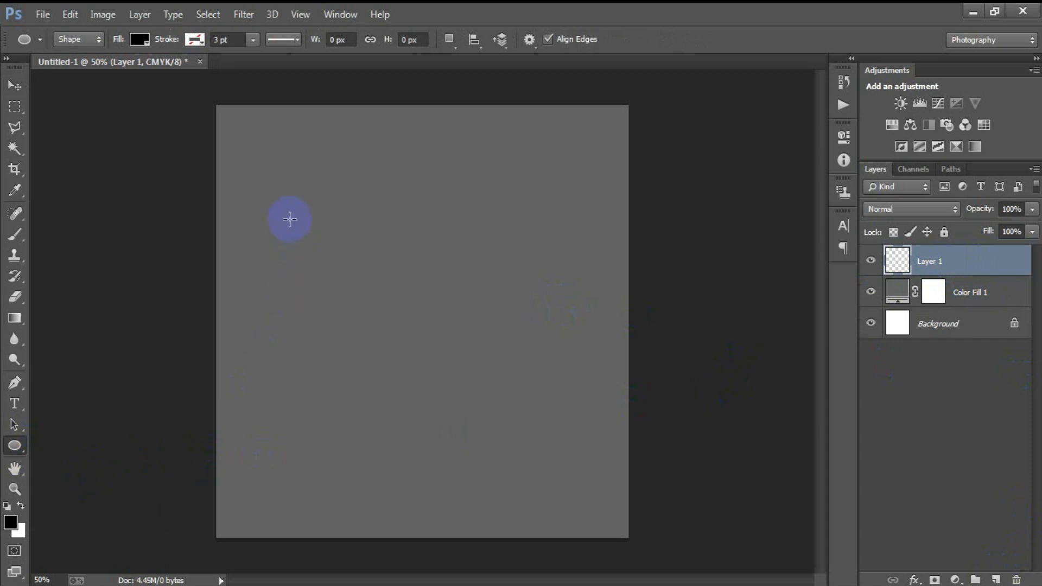
pyautogui.moveTo(272, 180); pyautogui.dragTo(597, 542)
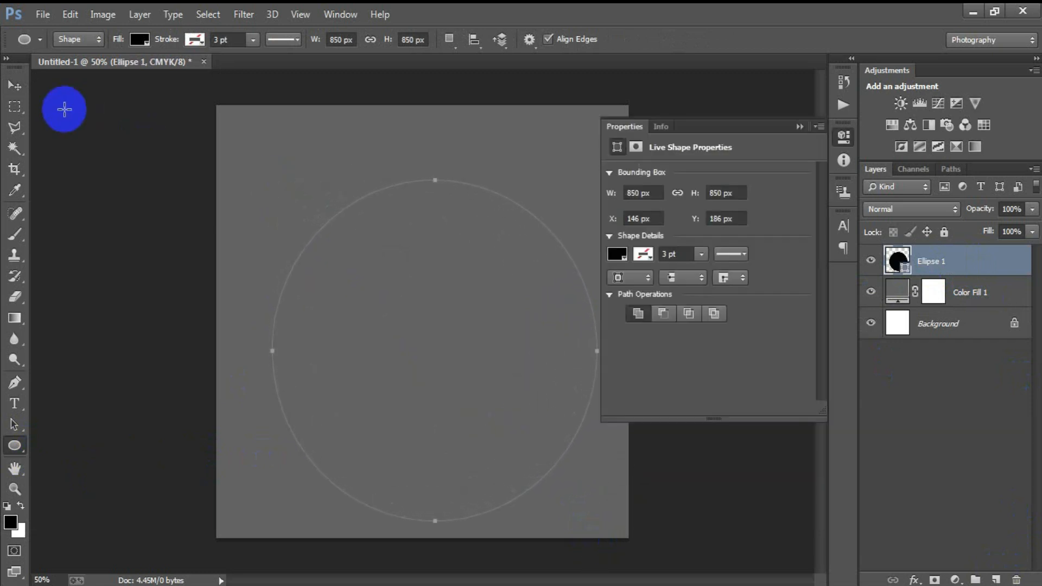
pyautogui.click(15, 87)
pyautogui.moveTo(426, 318); pyautogui.dragTo(435, 299)
# - Centre Ellipse 1 horizontally against the Background layer
pyautogui.click(799, 126)
pyautogui.keyDown('ctrl'); pyautogui.click(972, 324); pyautogui.keyUp('ctrl')
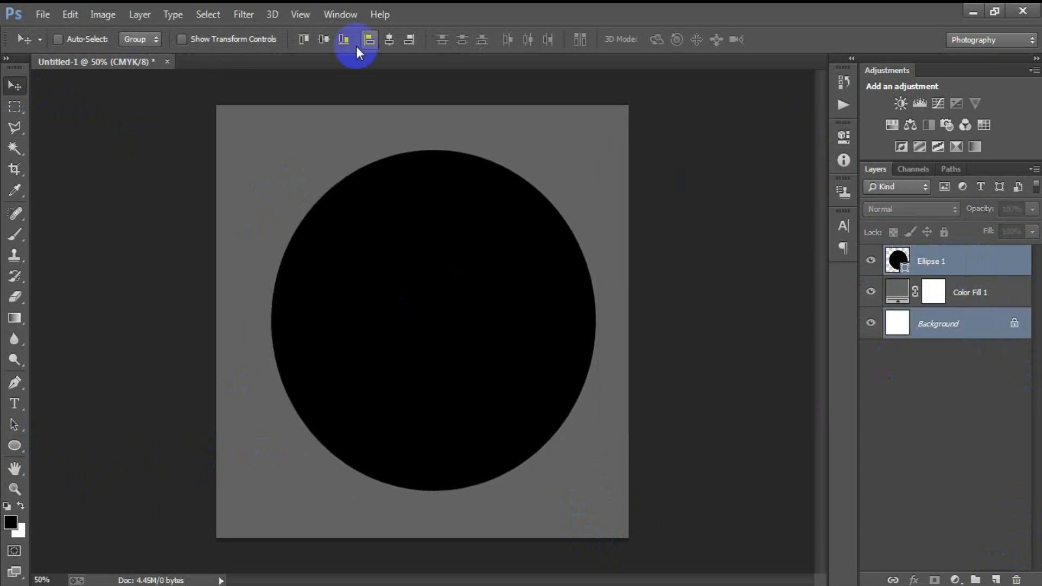
pyautogui.click(389, 41)
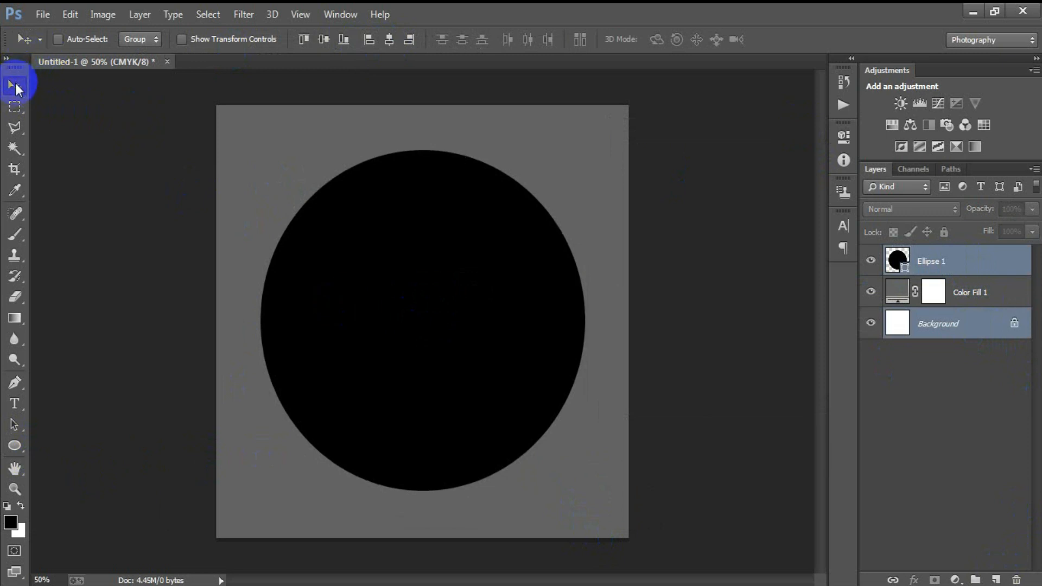
pyautogui.click(968, 269)
pyautogui.click(871, 261)
pyautogui.click(871, 261)
# - Duplicate the circle and colour the copy blue 205990
pyautogui.hotkey('ctrl', 'j')
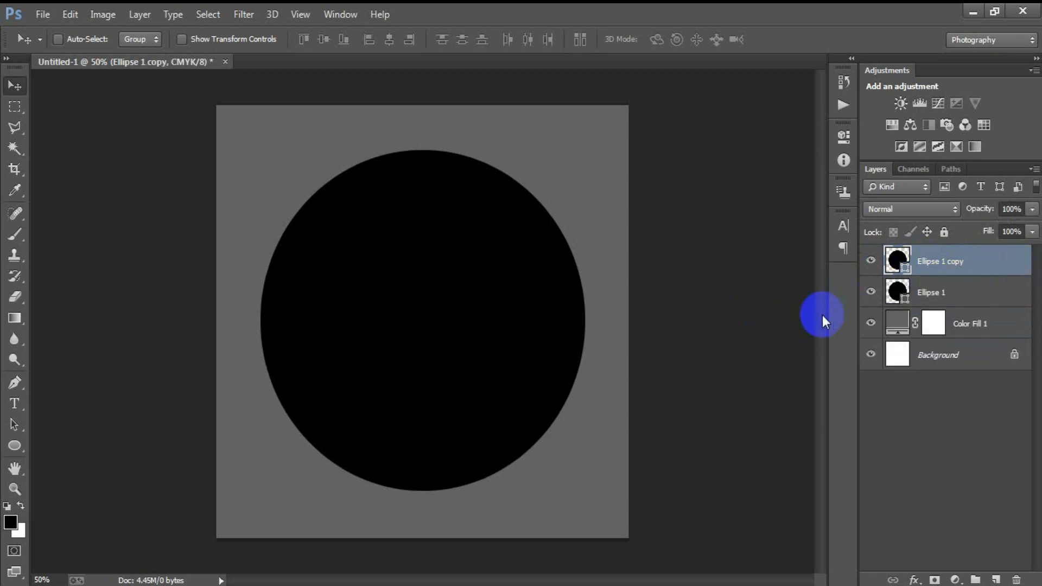
pyautogui.doubleClick(903, 260)
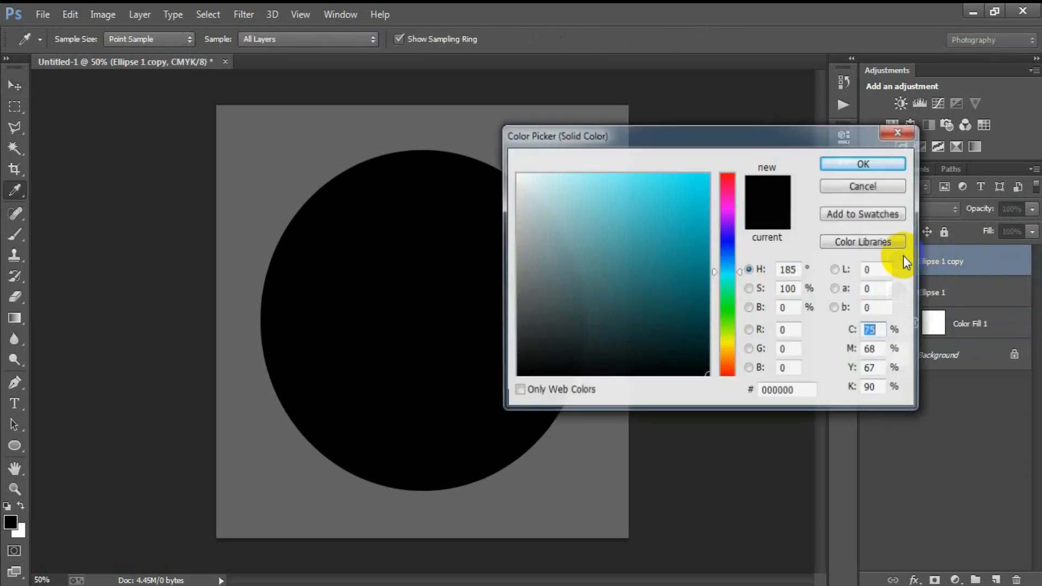
pyautogui.write('2')
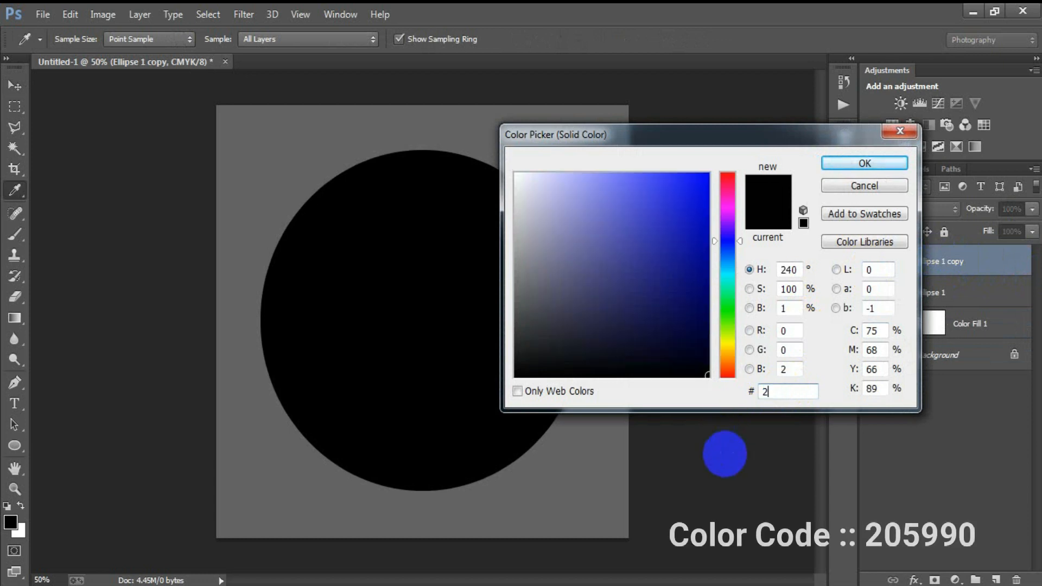
pyautogui.write('0599')
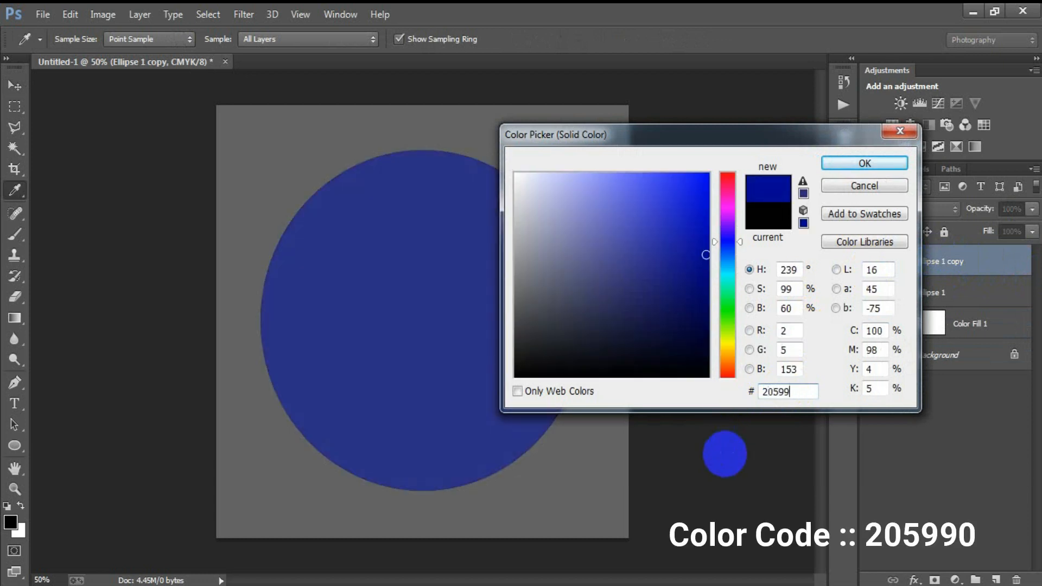
pyautogui.write('0')
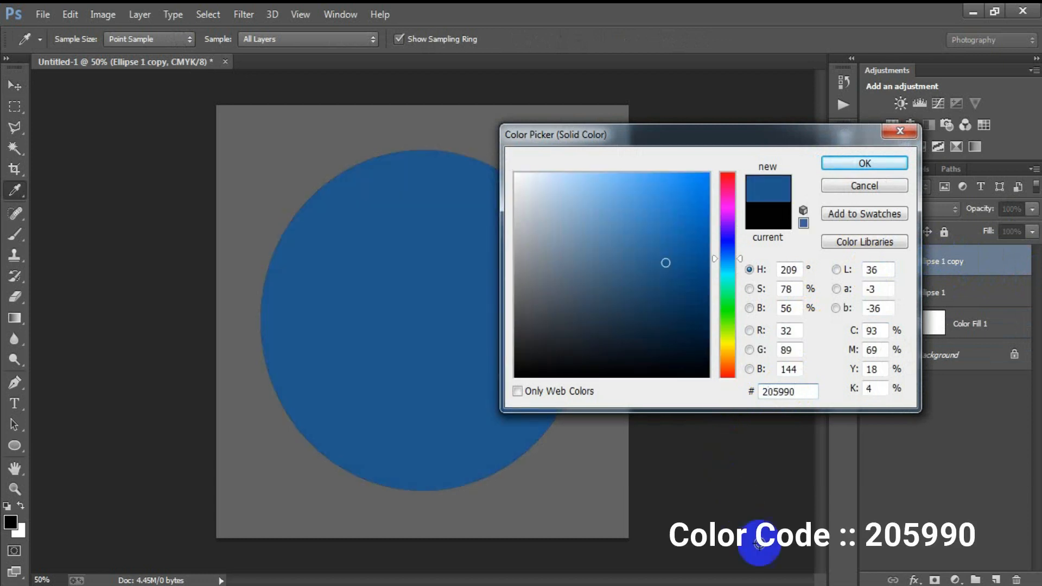
pyautogui.click(855, 164)
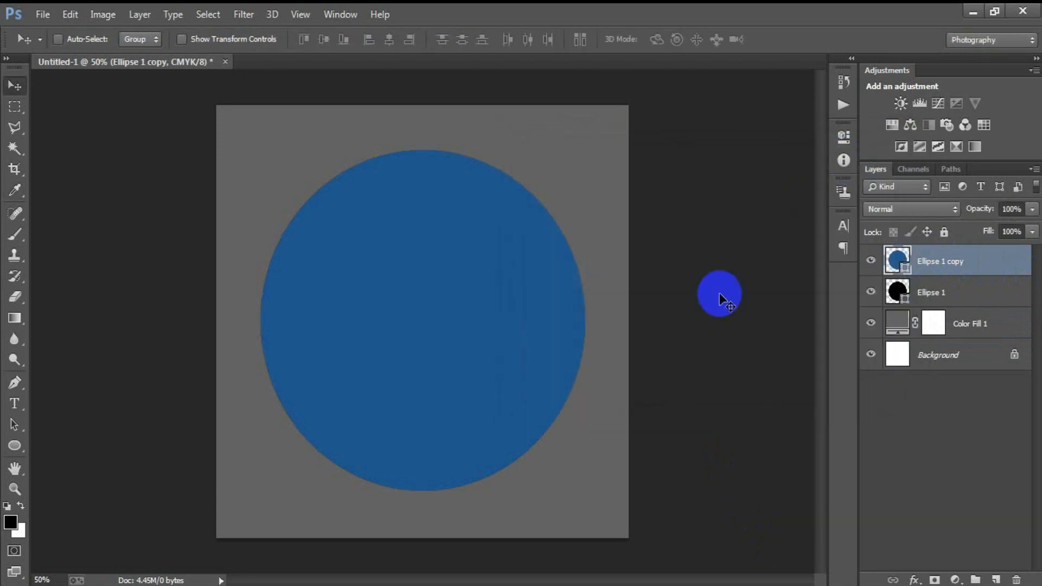
# - Scale the blue copy to about 93.4% around its centre, leaving a black ring
pyautogui.hotkey('ctrl', 't')
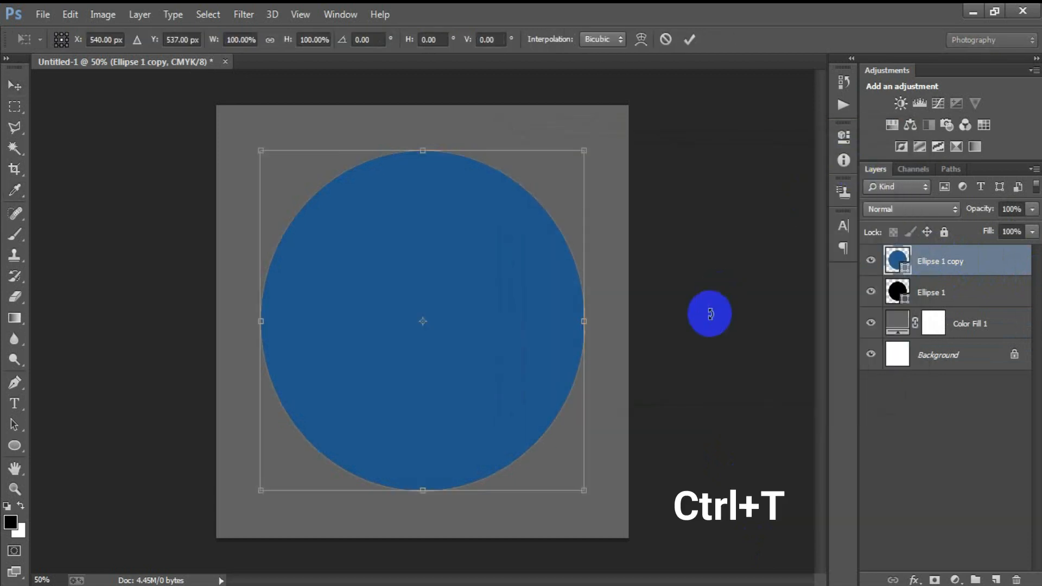
pyautogui.moveTo(586, 490); pyautogui.dragTo(574, 480)
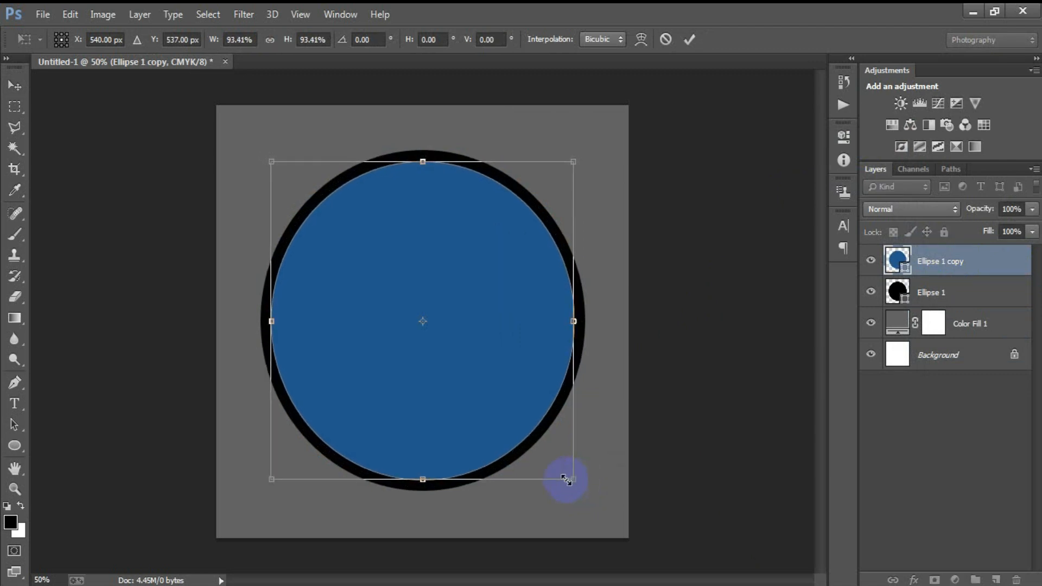
pyautogui.click(699, 40)
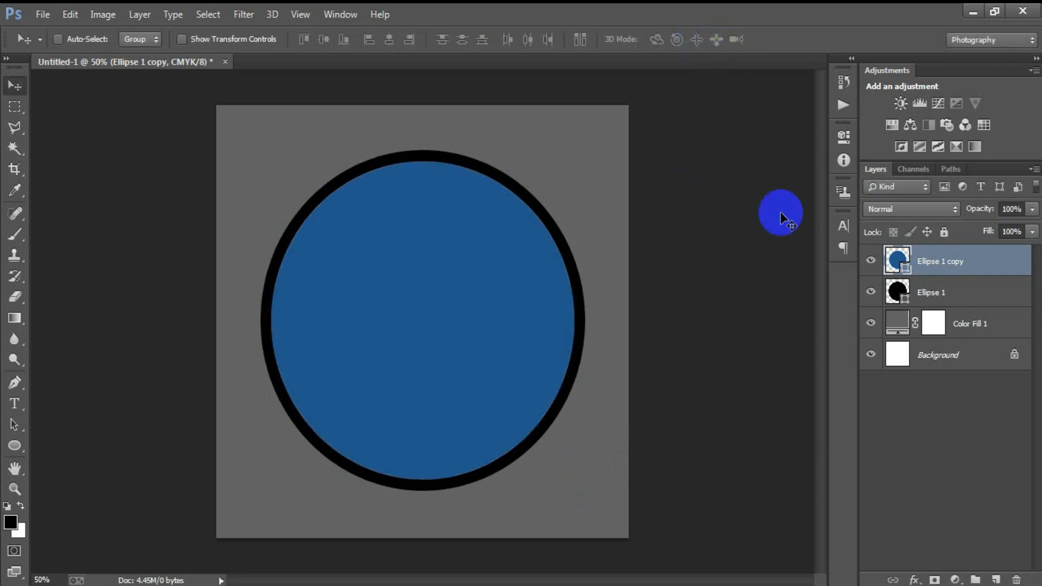
pyautogui.keyDown('shift'); pyautogui.click(957, 294); pyautogui.keyUp('shift')
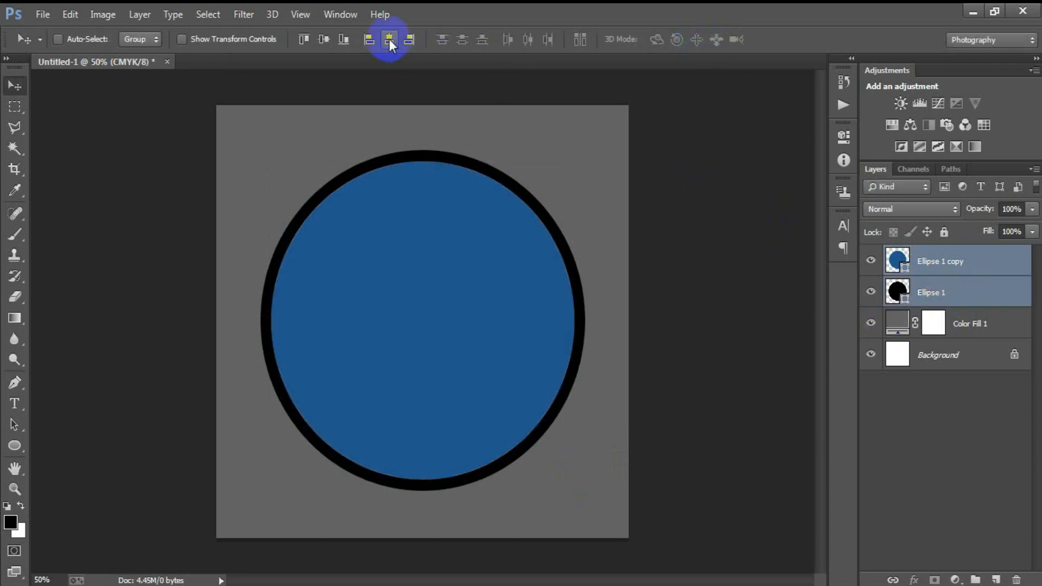
# - Duplicate the blue circle and colour the new copy black
pyautogui.click(896, 261)
pyautogui.click(870, 261)
pyautogui.click(870, 261)
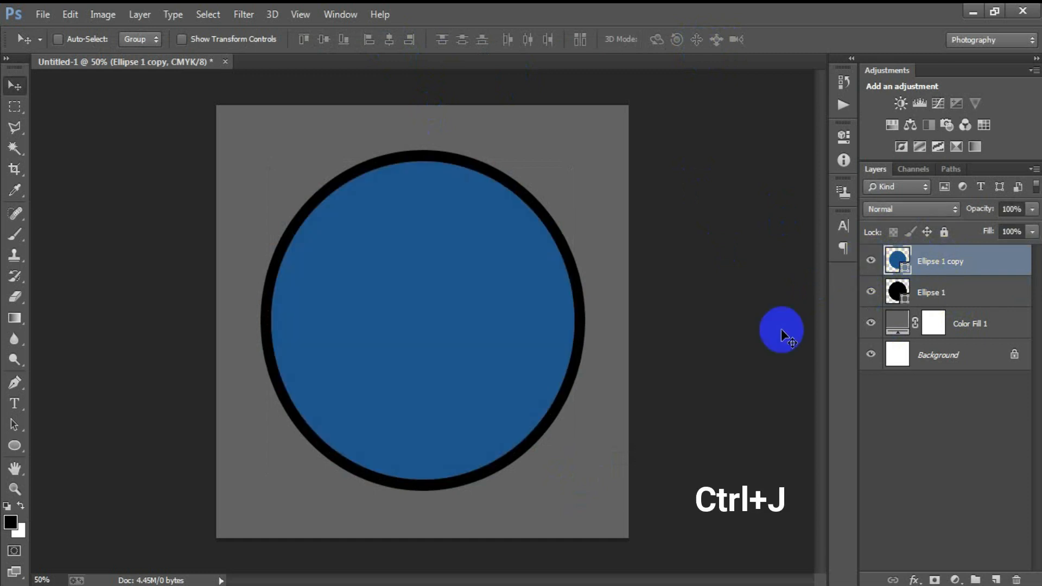
pyautogui.hotkey('ctrl', 'j')
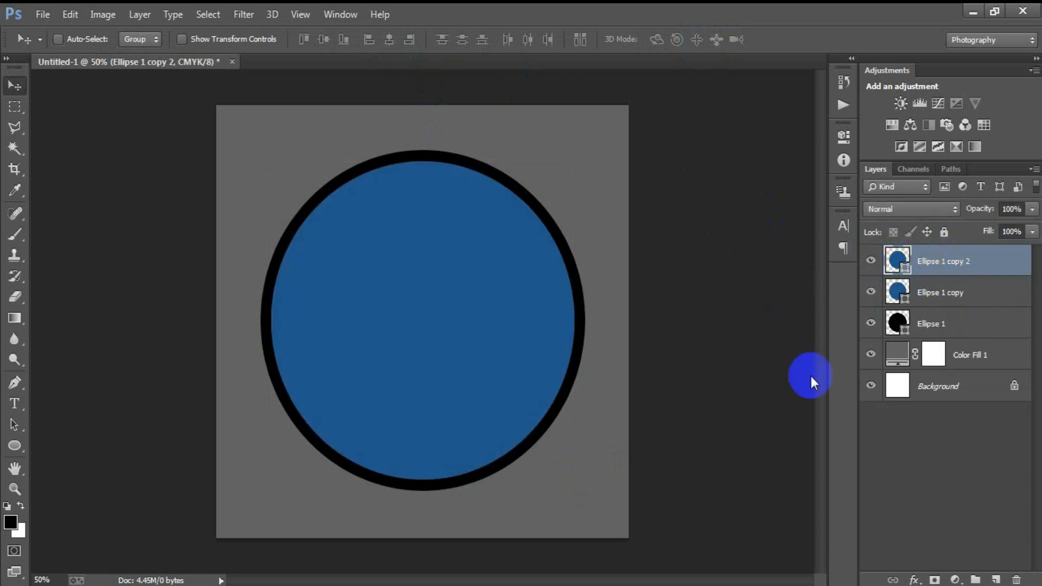
pyautogui.doubleClick(897, 261)
pyautogui.moveTo(646, 362); pyautogui.dragTo(462, 384)
pyautogui.click(830, 165)
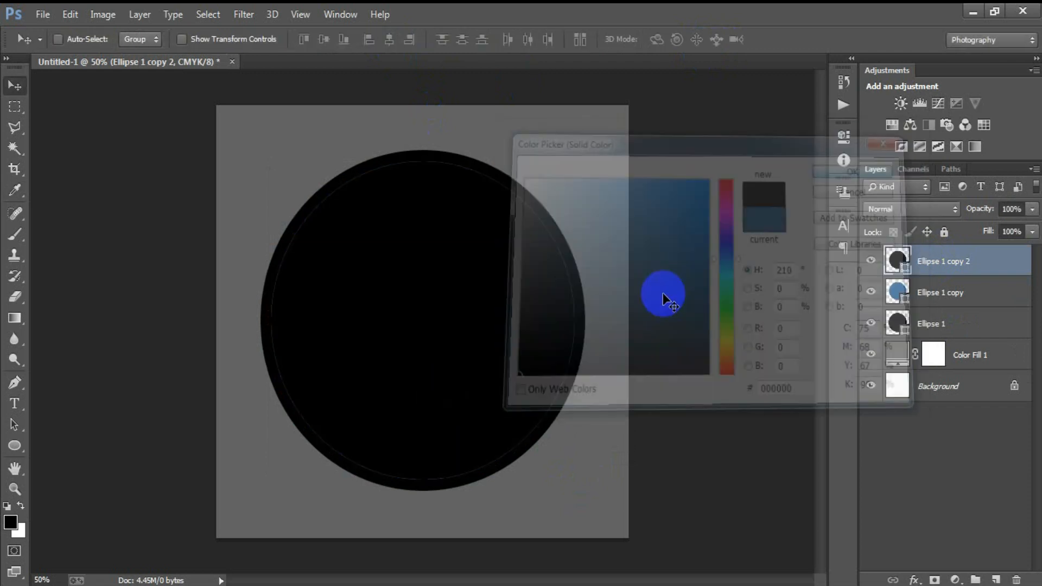
# - Scale the black copy to about 96.7% for a thin blue ring, then duplicate it
pyautogui.hotkey('ctrl', 't')
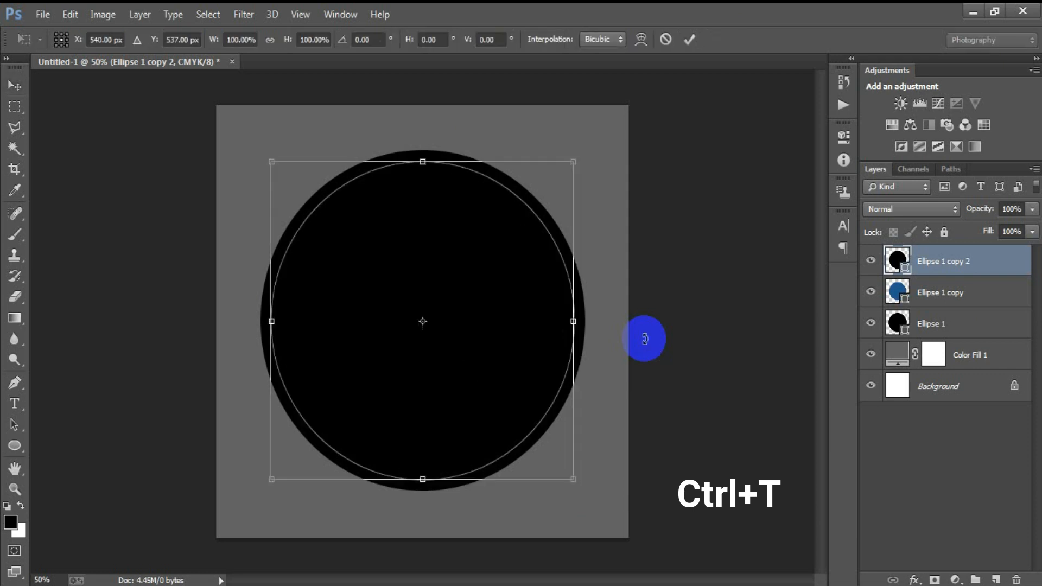
pyautogui.moveTo(575, 482); pyautogui.dragTo(566, 477)
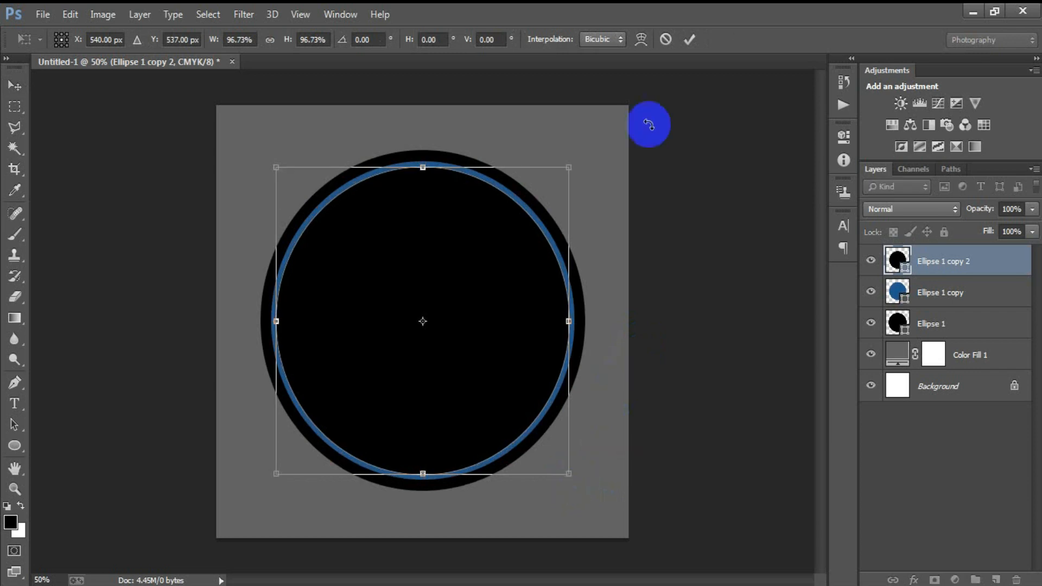
pyautogui.click(689, 39)
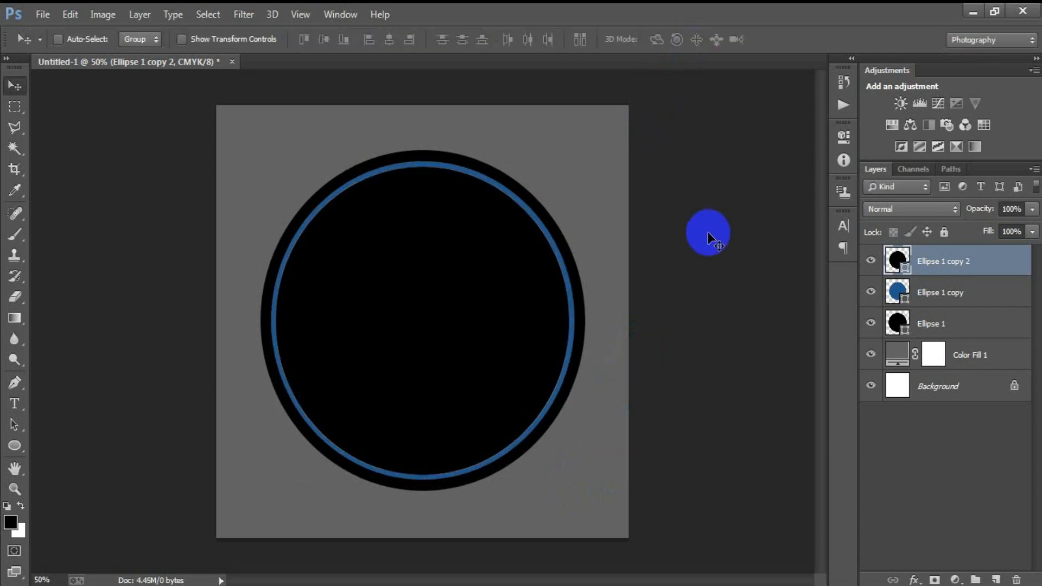
pyautogui.hotkey('ctrl', 'j')
# - Colour the top circle, Ellipse 1 copy 3, yellow FFB800
pyautogui.doubleClick(898, 263)
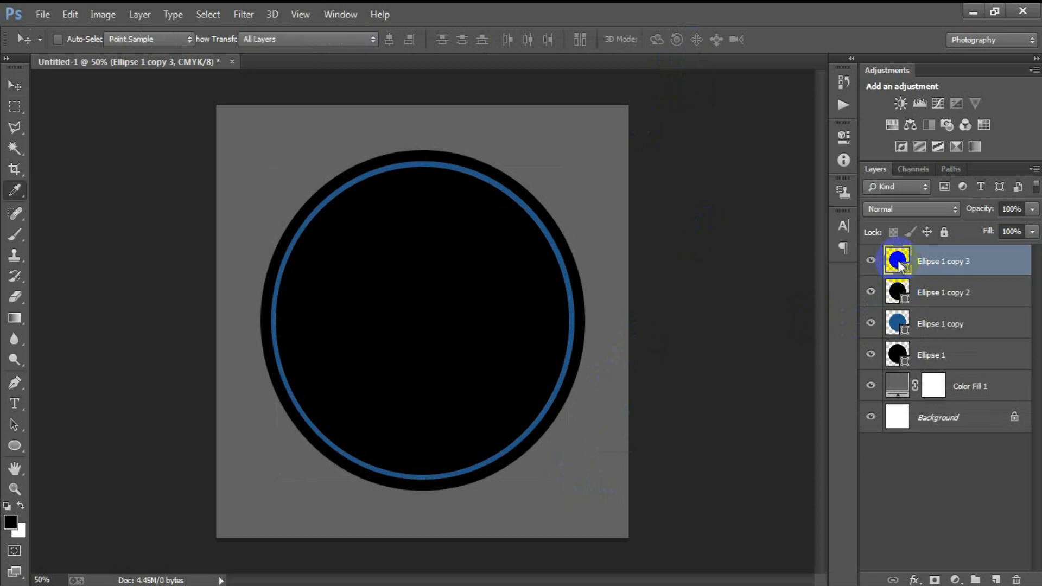
pyautogui.doubleClick(775, 390)
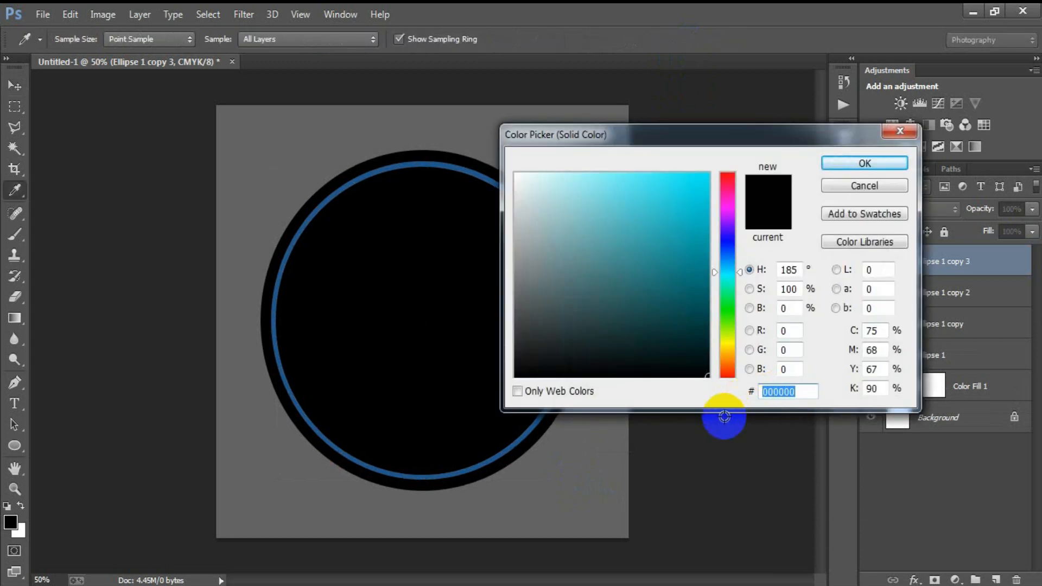
pyautogui.write('FFB8')
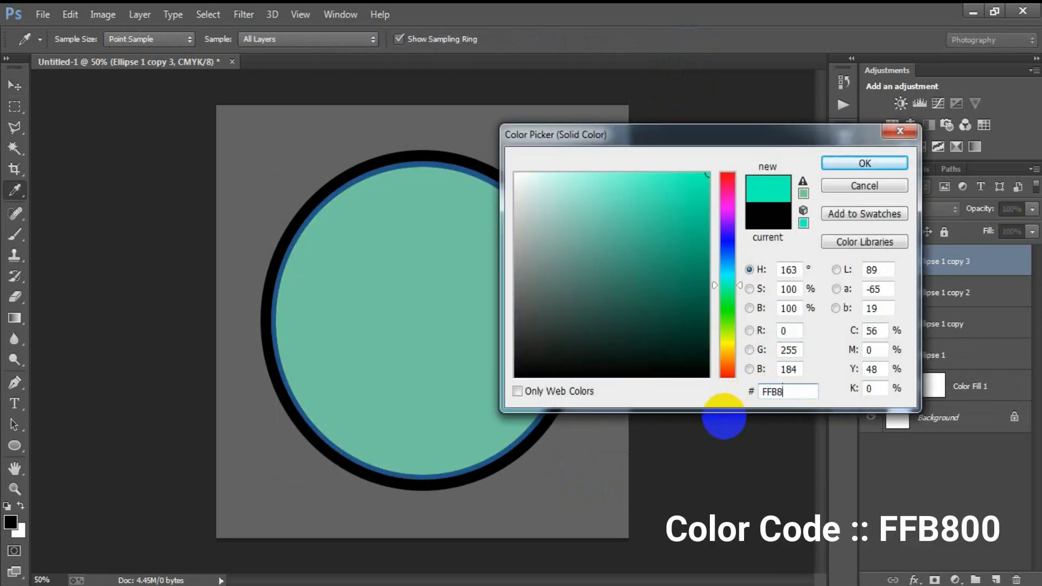
pyautogui.write('00')
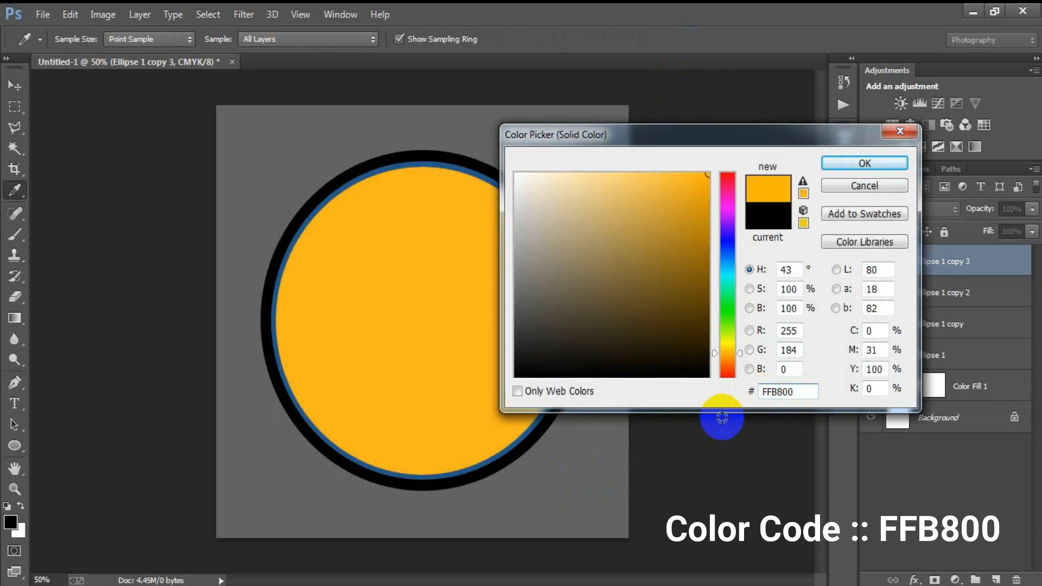
pyautogui.click(863, 163)
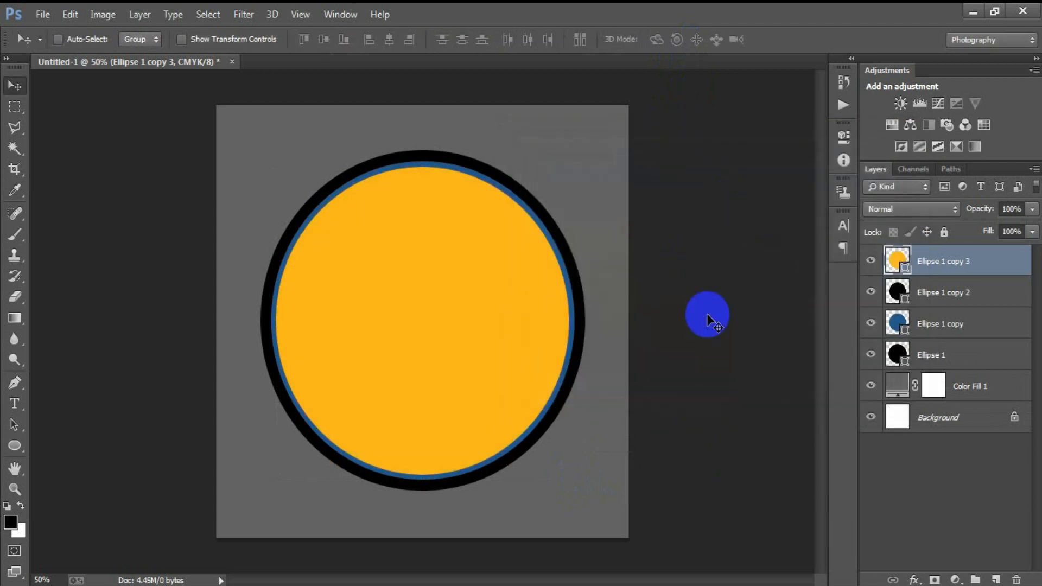
# - Rasterize all four ellipse layers together
pyautogui.keyDown('shift'); pyautogui.click(959, 352); pyautogui.keyUp('shift')
pyautogui.rightClick(964, 279)
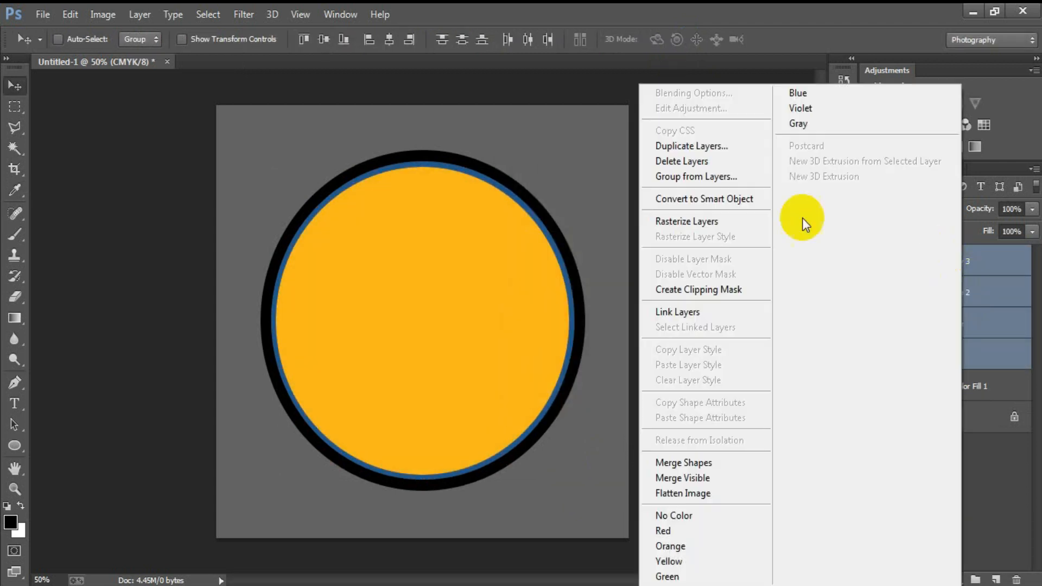
pyautogui.click(699, 221)
pyautogui.click(958, 266)
pyautogui.click(871, 262)
pyautogui.click(871, 262)
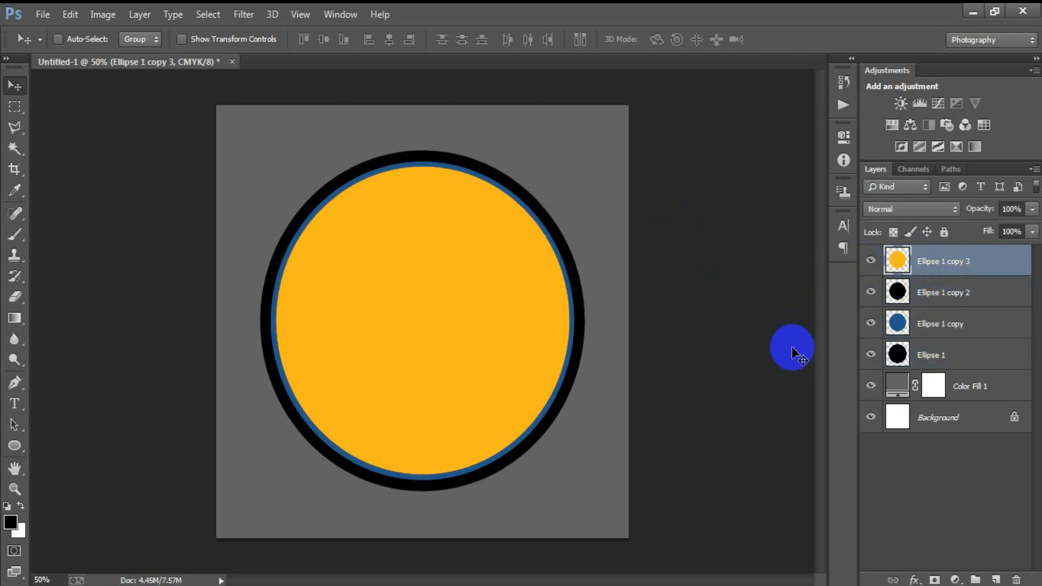
# - Draw a rectangle across the badge's lower part and fill it light blue 46EBFF
pyautogui.click(996, 580)
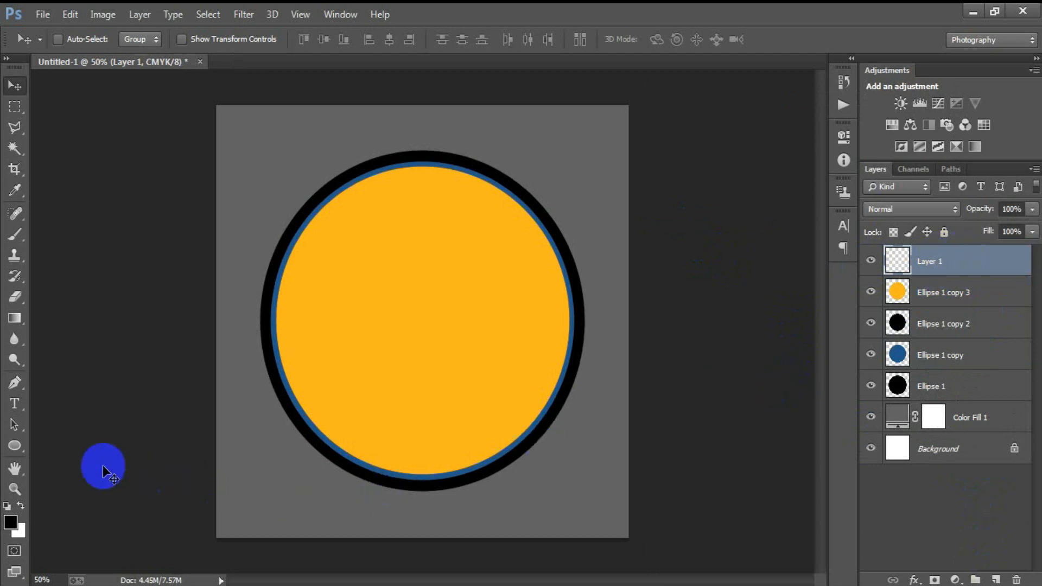
pyautogui.click(18, 447)
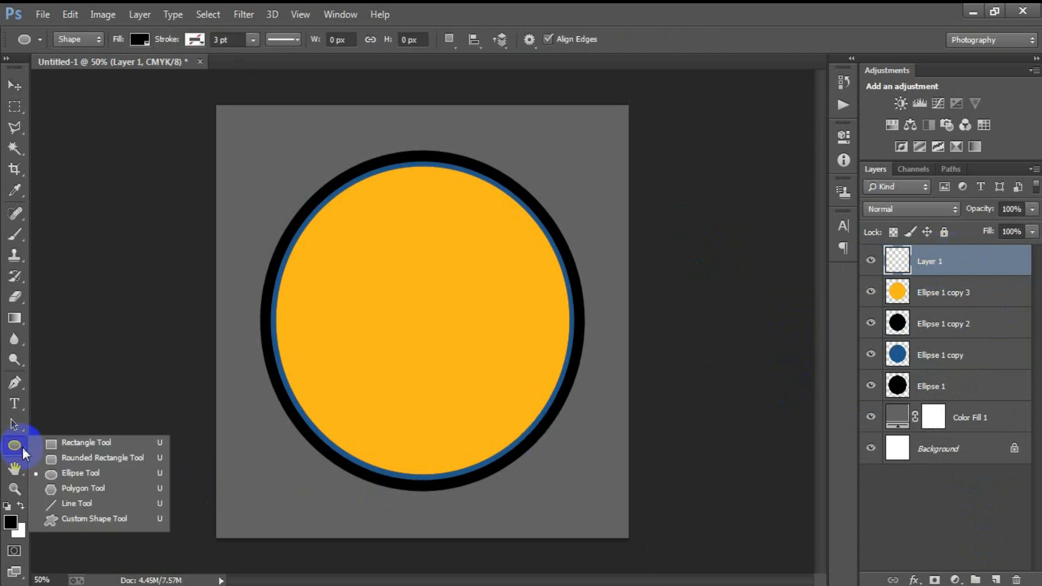
pyautogui.click(103, 438)
pyautogui.moveTo(244, 372); pyautogui.dragTo(612, 522)
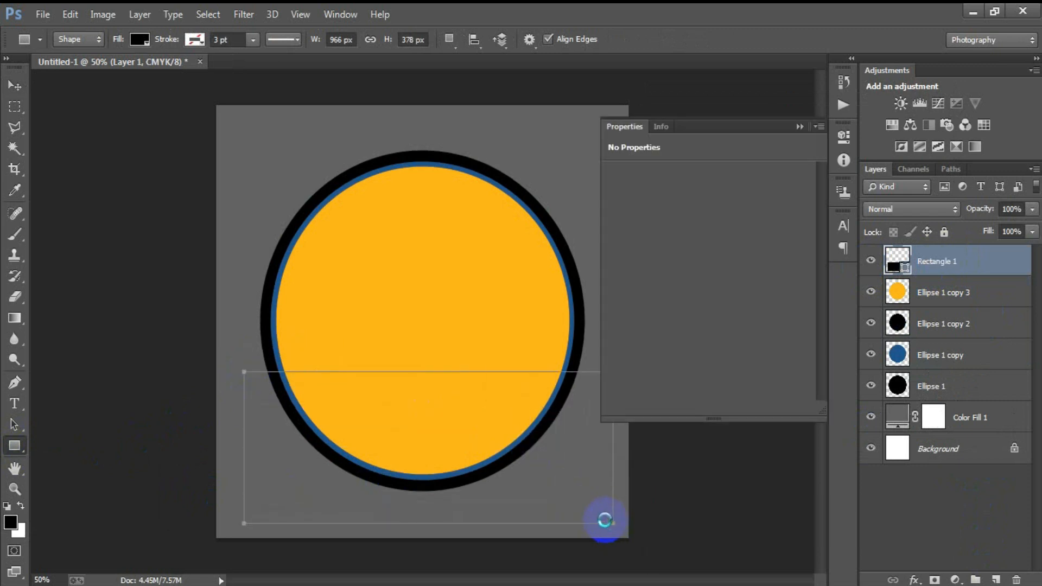
pyautogui.click(15, 85)
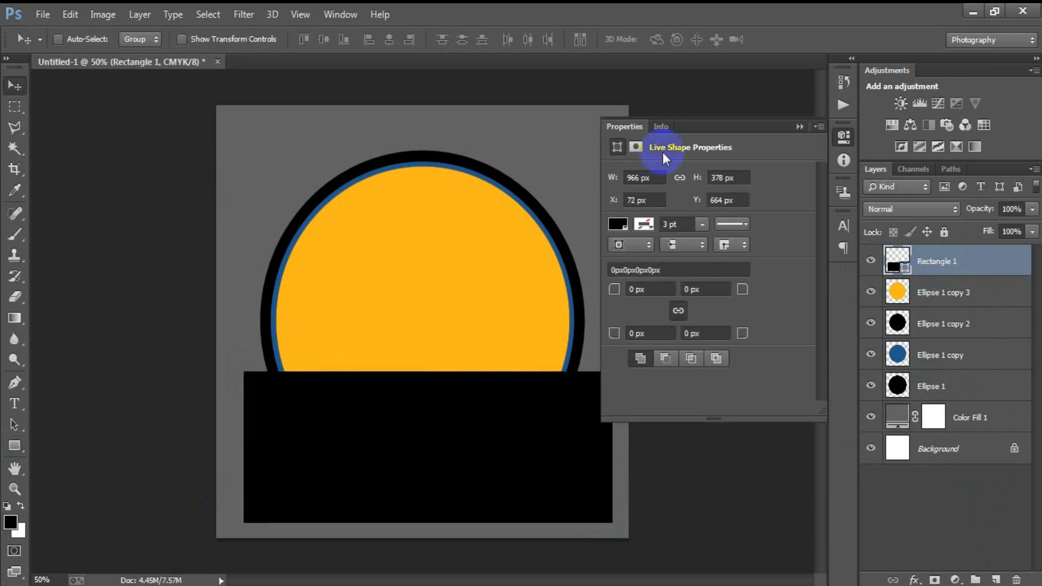
pyautogui.click(799, 126)
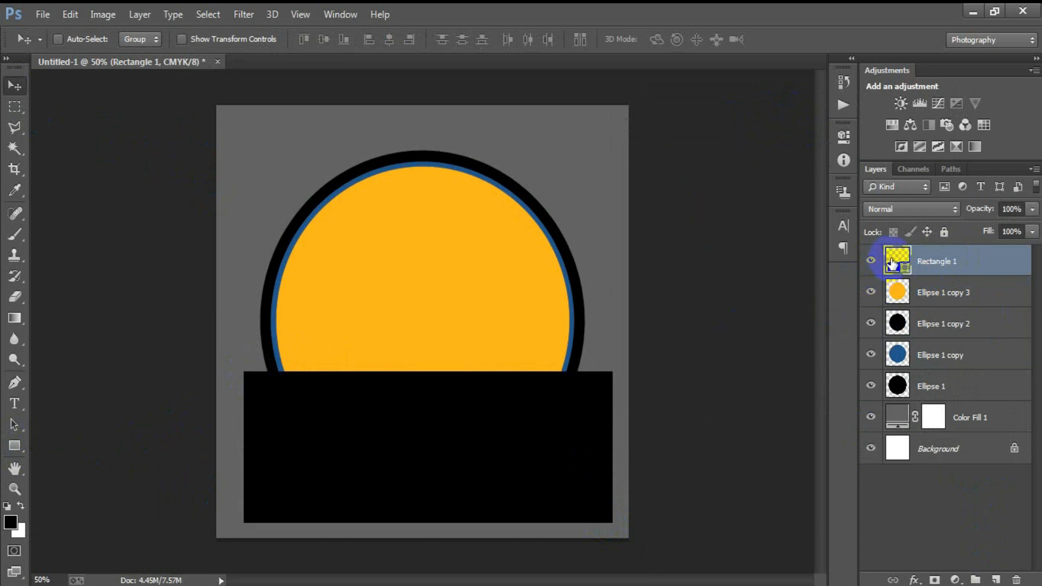
pyautogui.doubleClick(892, 264)
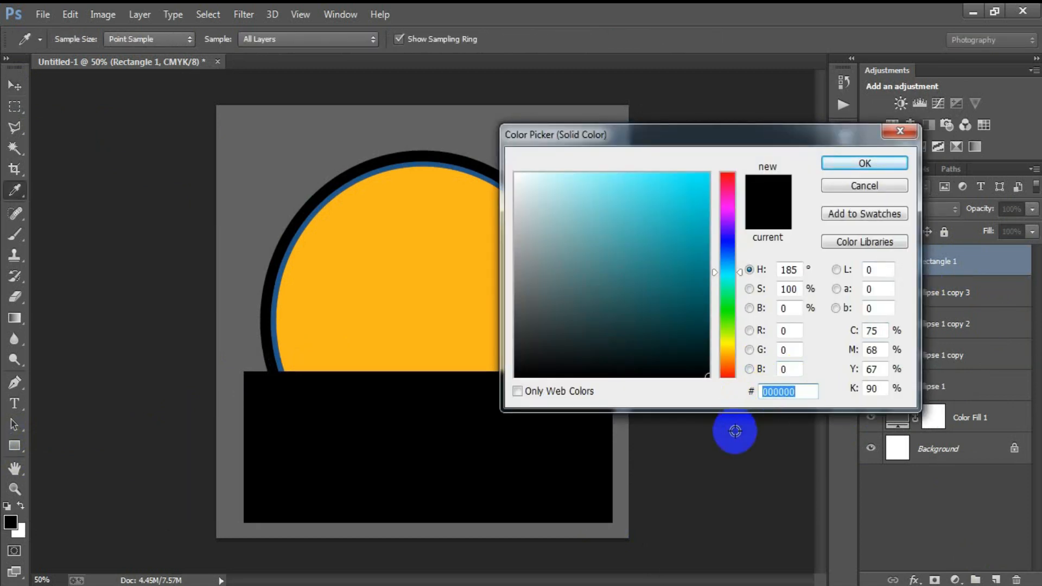
pyautogui.write('4')
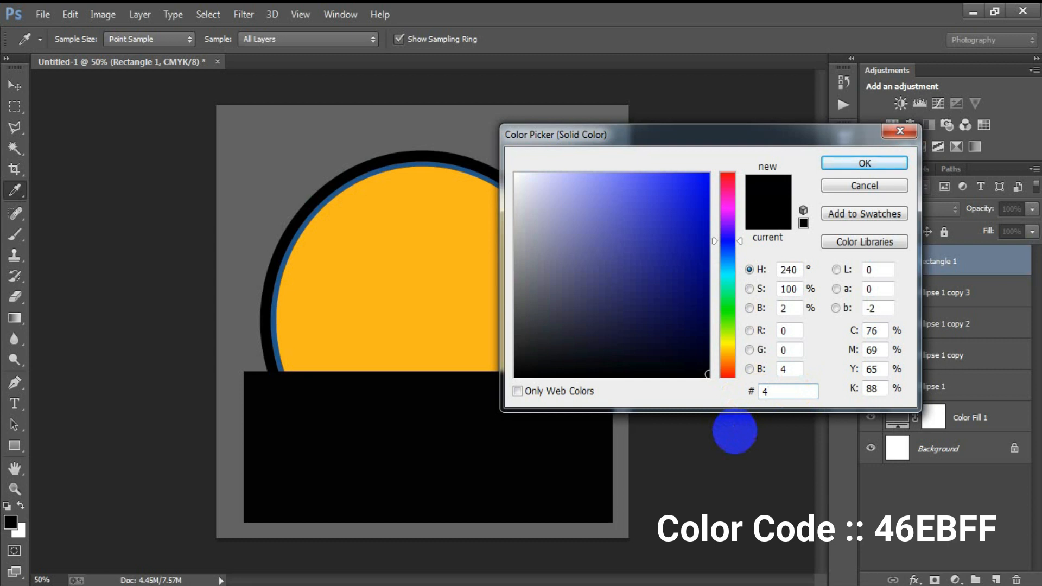
pyautogui.write('6EBFF')
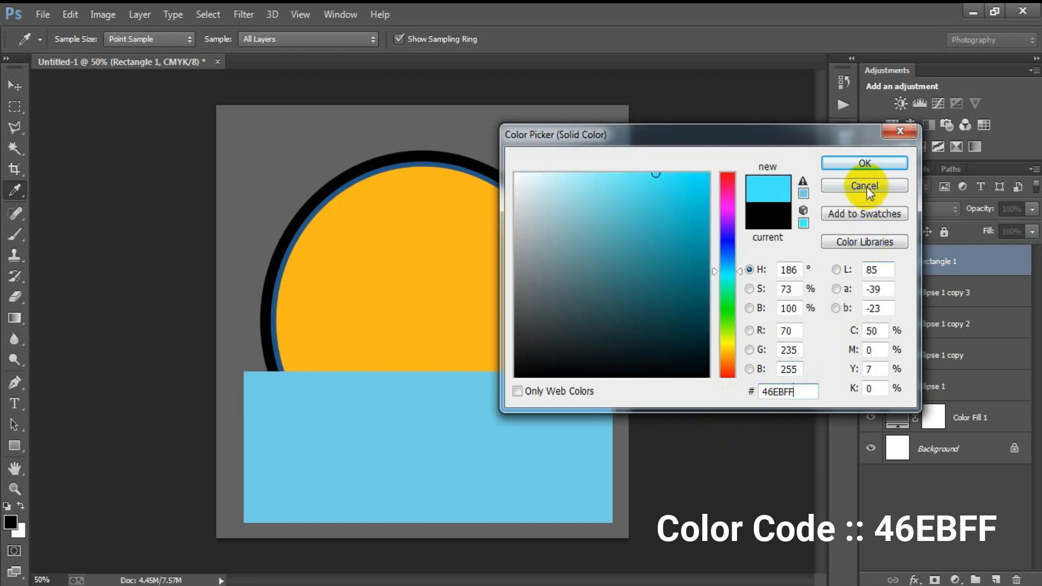
pyautogui.click(843, 164)
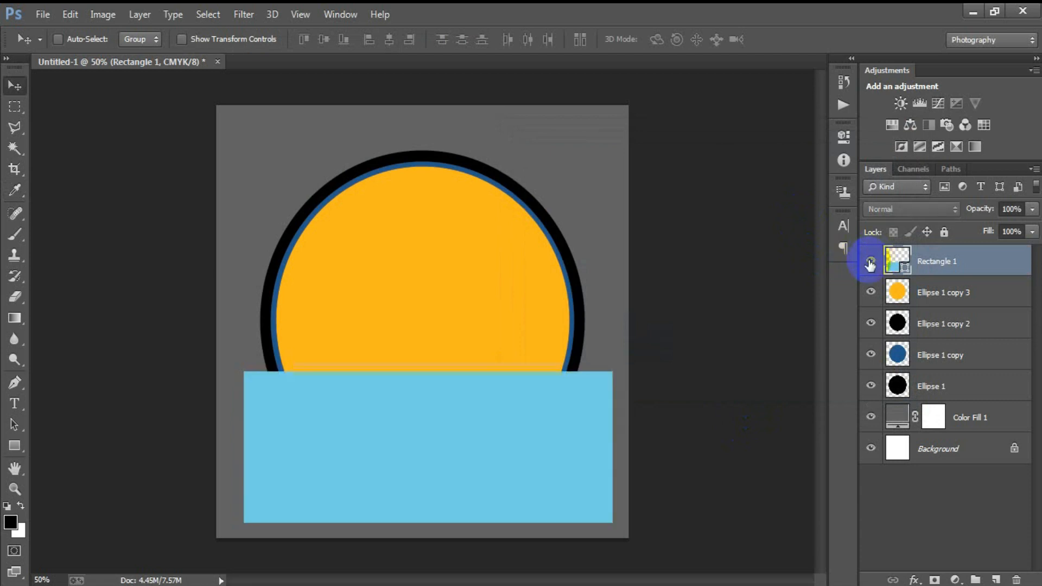
# - Clip Rectangle 1 to the yellow circle, nudge it up, and rasterize it
pyautogui.rightClick(953, 248)
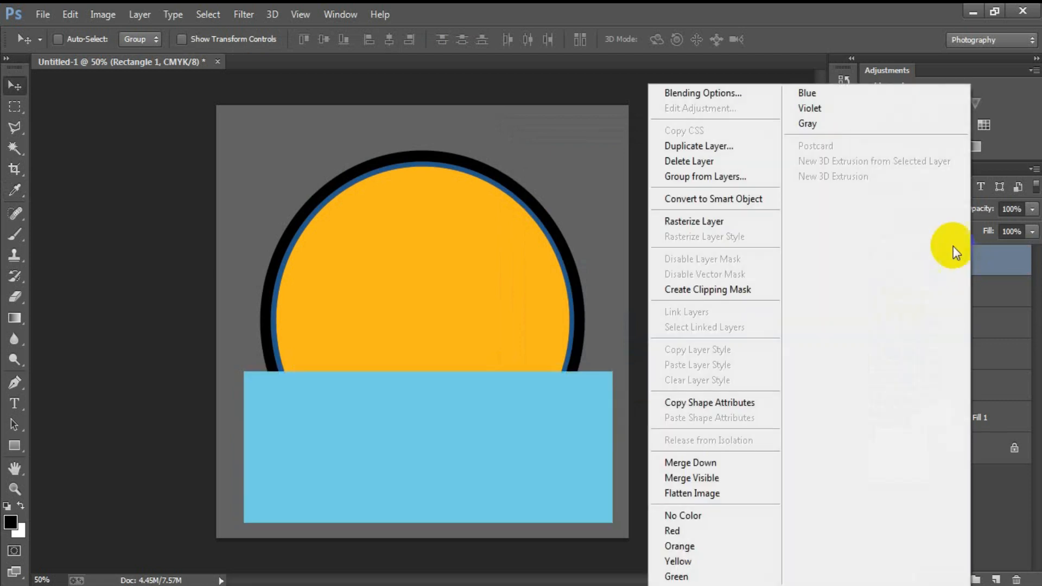
pyautogui.click(717, 291)
pyautogui.moveTo(433, 432); pyautogui.dragTo(436, 425)
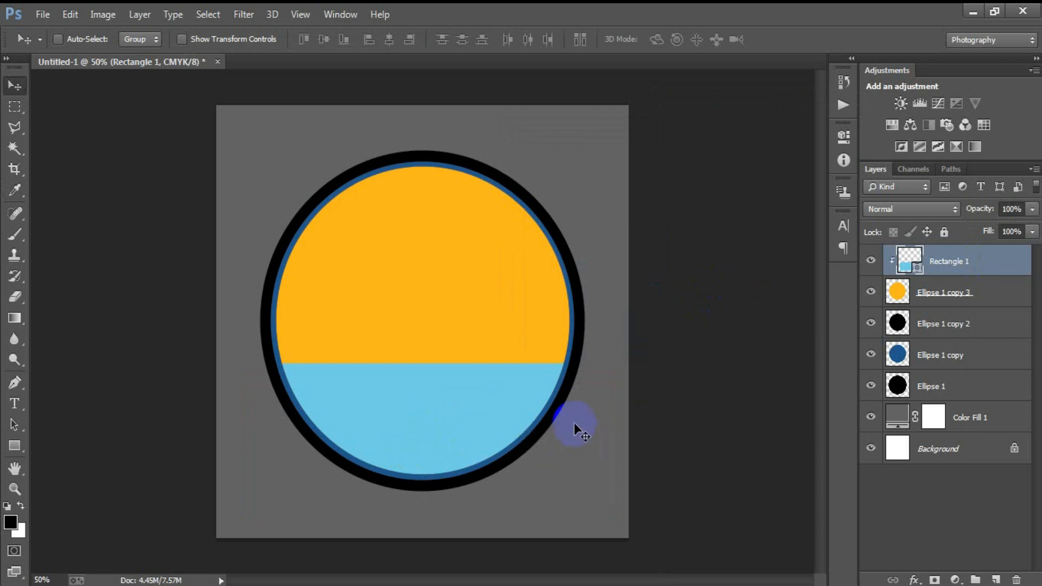
pyautogui.rightClick(1015, 281)
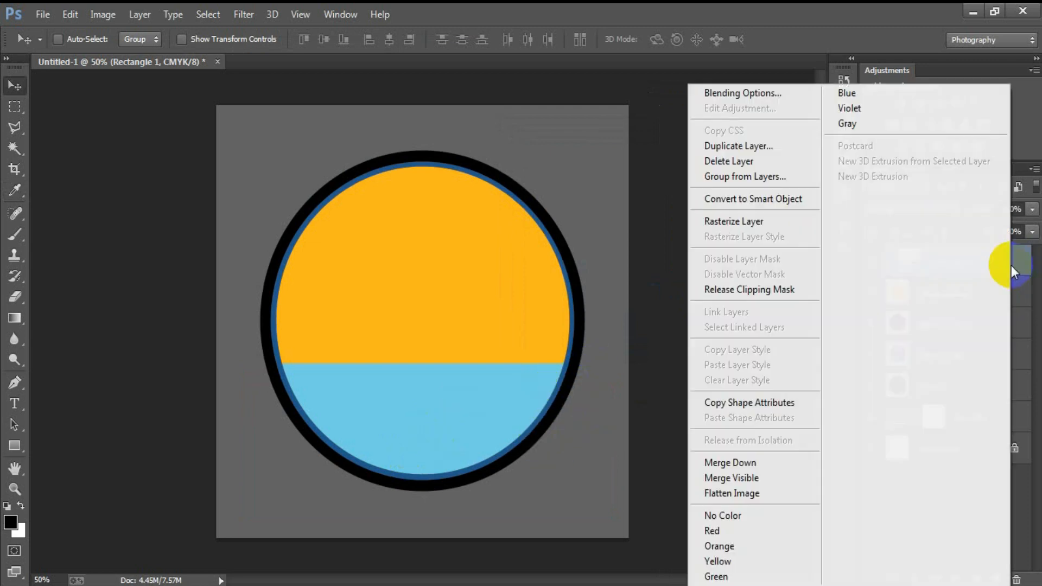
pyautogui.click(741, 234)
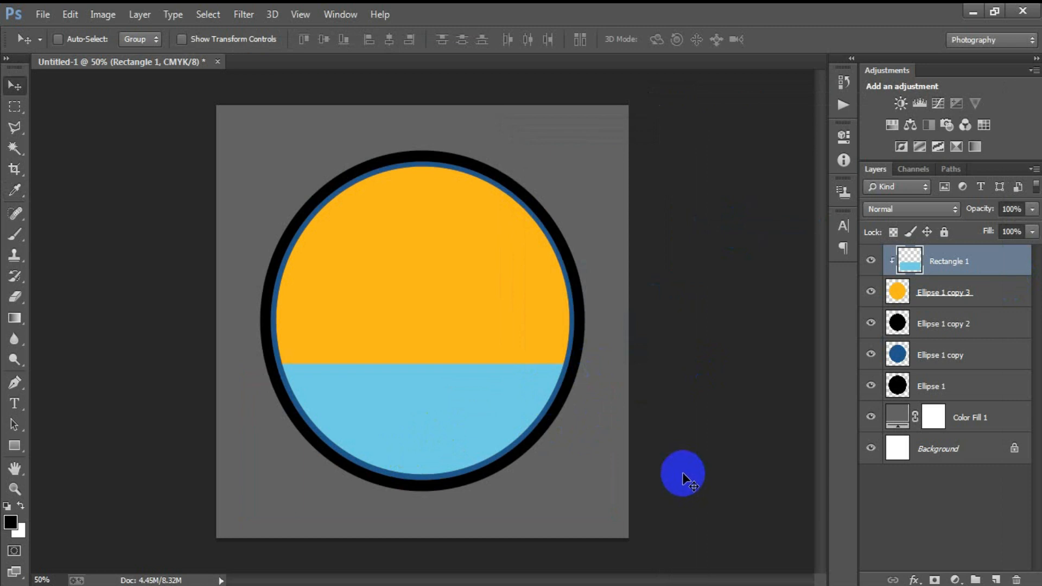
# - Open the pine tree silhouettes EPS at 300 ppi and dock it beside the badge
pyautogui.click(44, 16)
pyautogui.click(54, 48)
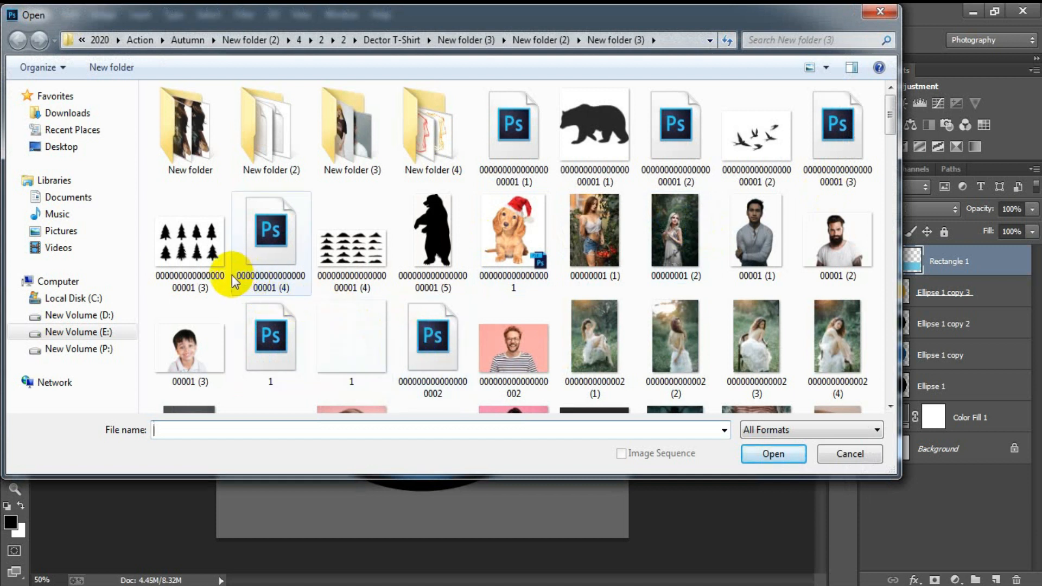
pyautogui.click(835, 142)
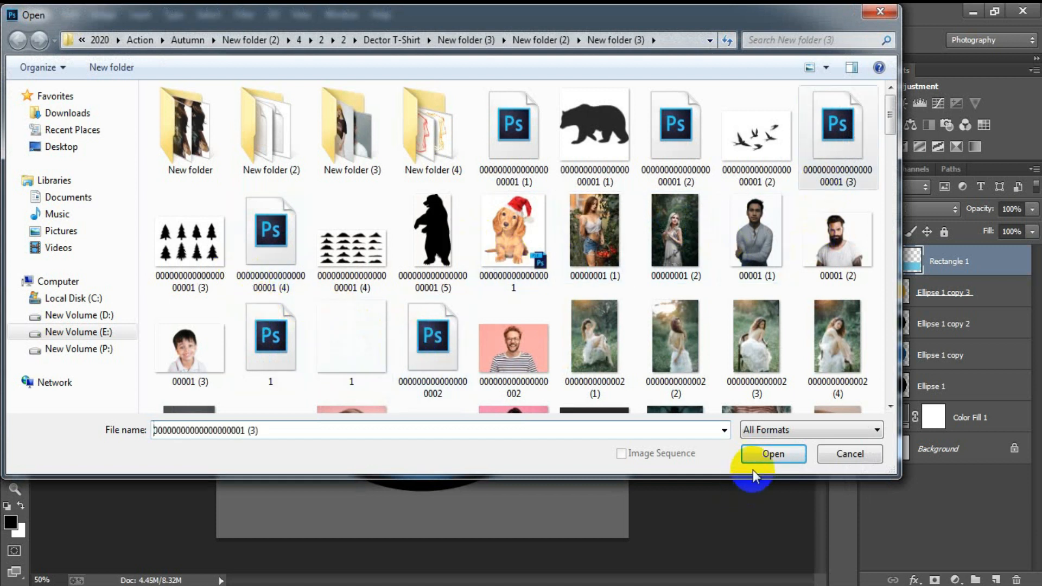
pyautogui.click(773, 454)
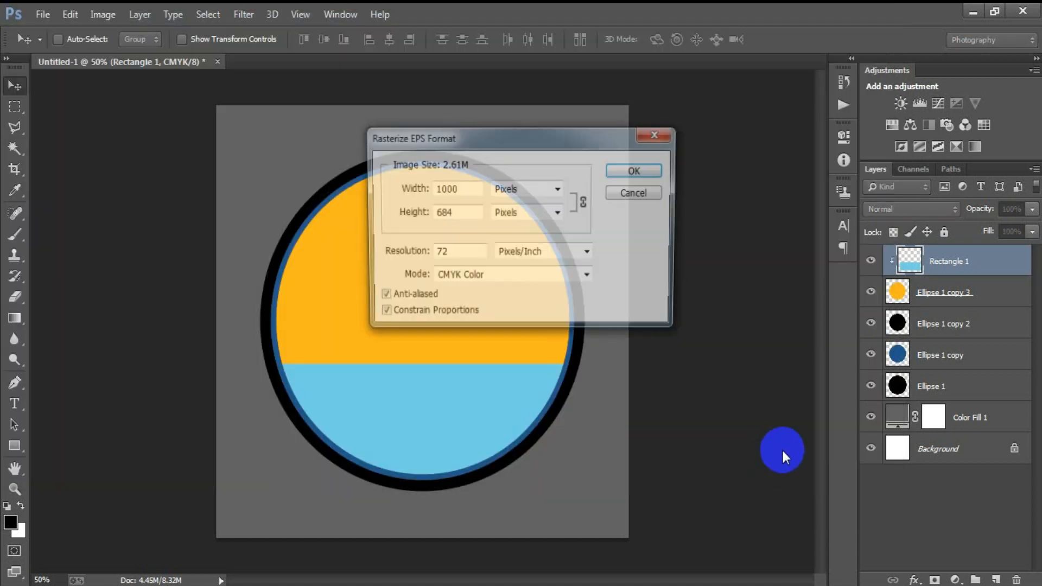
pyautogui.write('300')
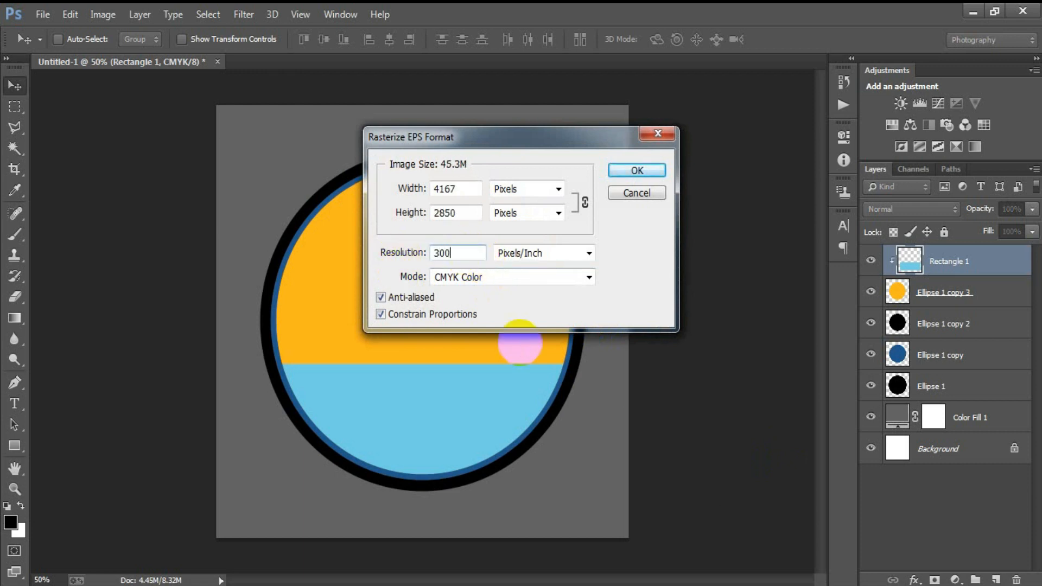
pyautogui.press('Return')
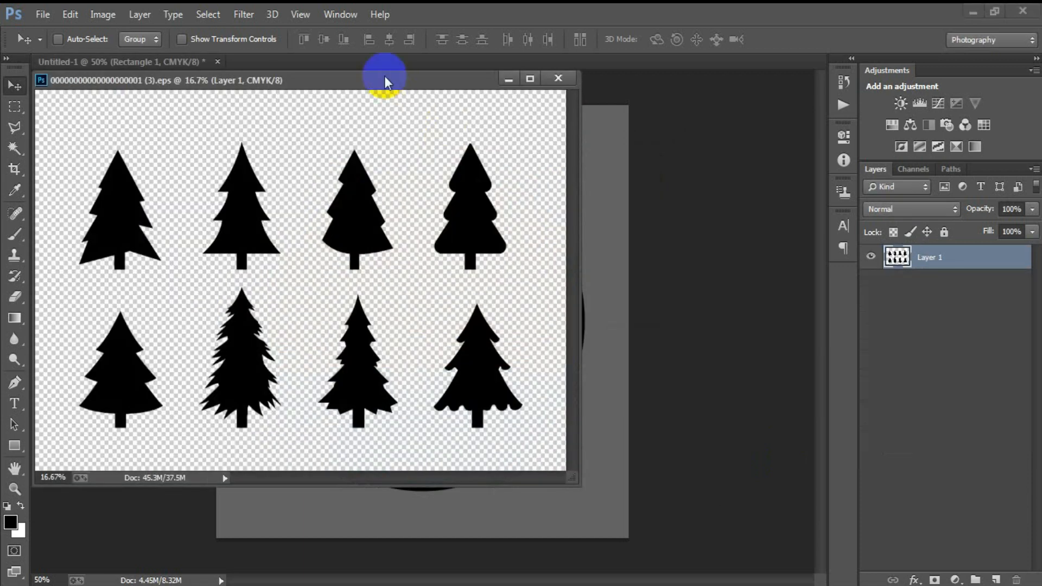
pyautogui.moveTo(386, 79); pyautogui.dragTo(546, 60)
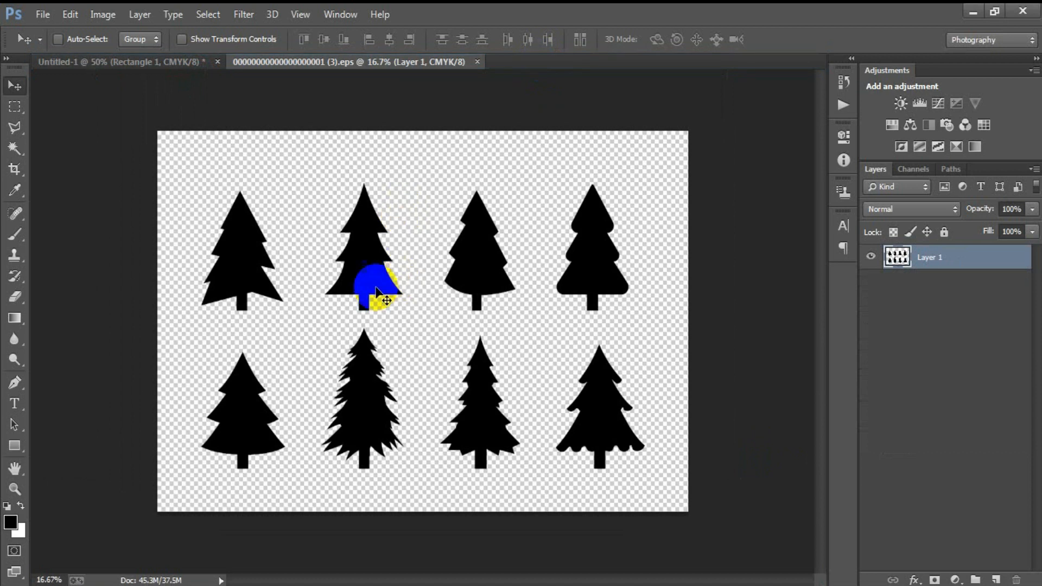
# - Copy the jagged bottom-row tree into the badge, close the EPS unsaved, and place it left
pyautogui.click(14, 106)
pyautogui.moveTo(310, 329); pyautogui.dragTo(422, 509)
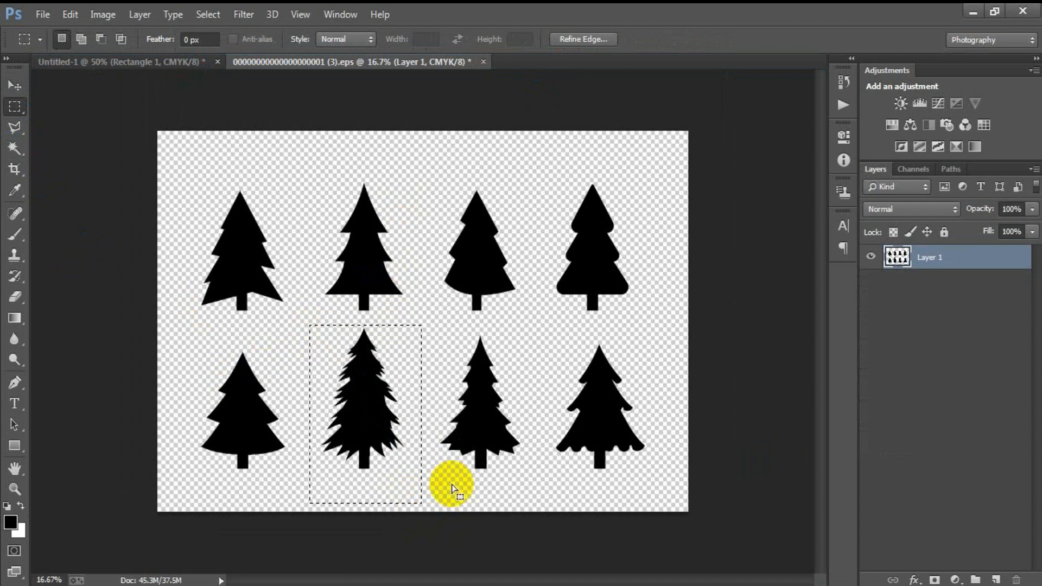
pyautogui.click(15, 85)
pyautogui.moveTo(336, 345); pyautogui.dragTo(288, 294)
pyautogui.click(466, 62)
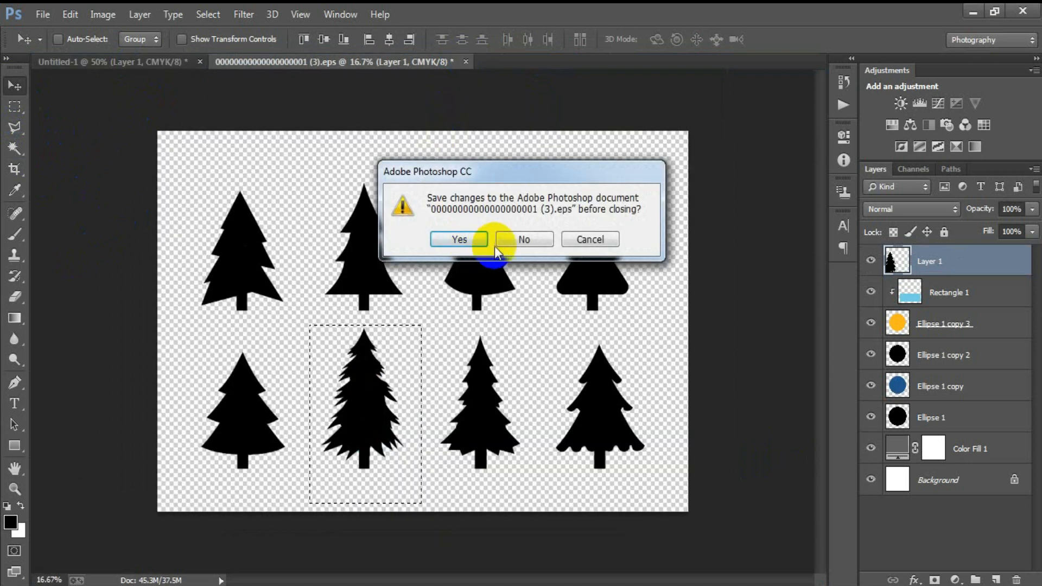
pyautogui.click(518, 238)
pyautogui.moveTo(316, 446); pyautogui.dragTo(361, 411)
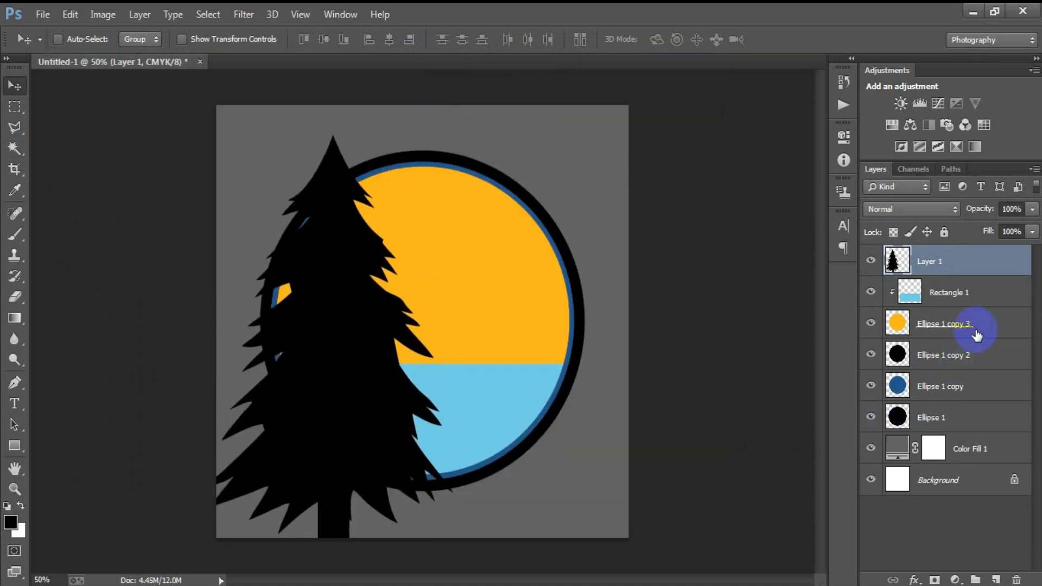
# - Give Layer 1's pine a Color Overlay layer style with hex 0066b0
pyautogui.doubleClick(1010, 261)
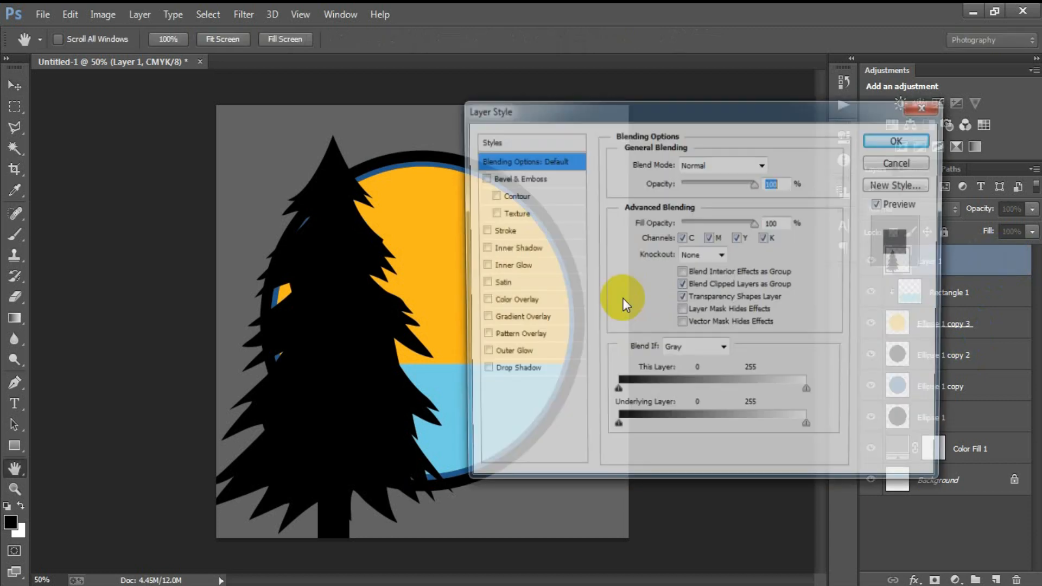
pyautogui.click(502, 305)
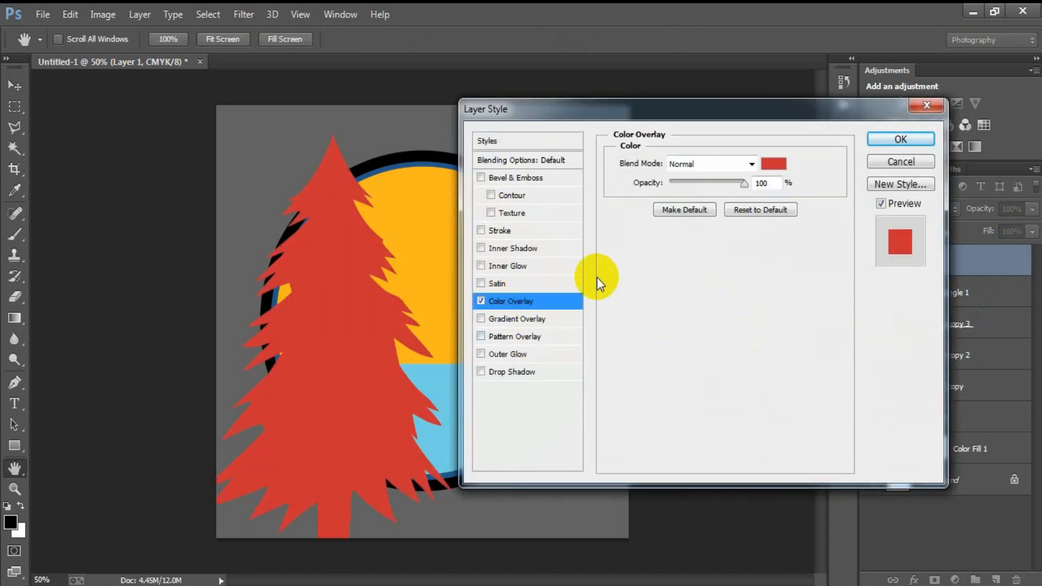
pyautogui.click(771, 162)
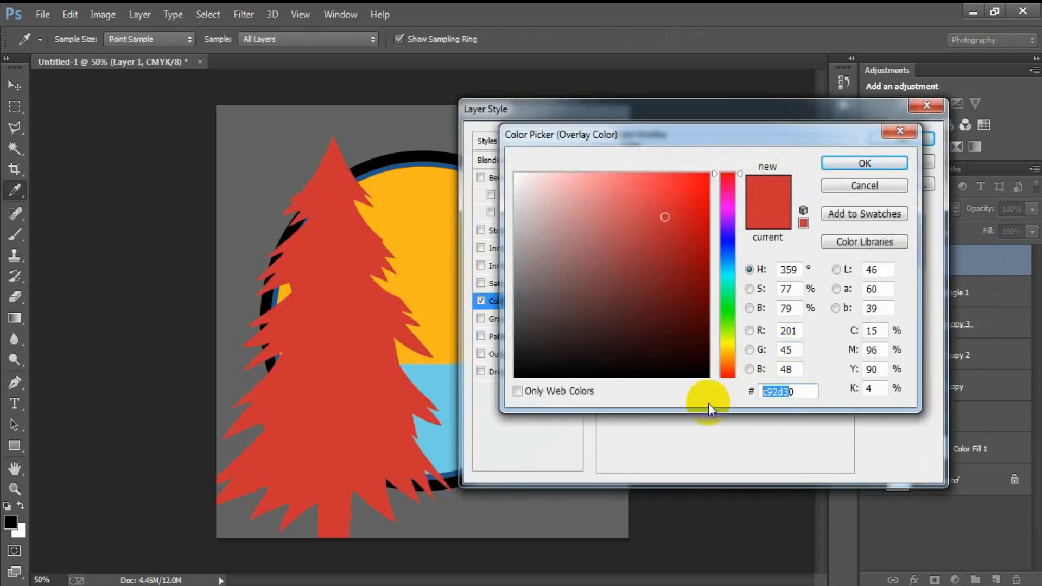
pyautogui.moveTo(798, 394); pyautogui.dragTo(761, 395)
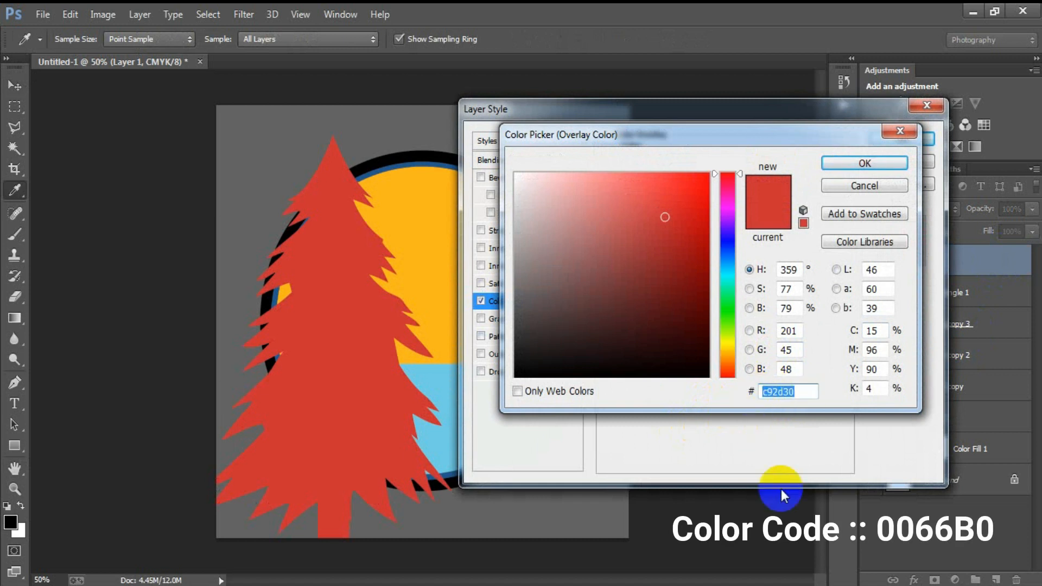
pyautogui.write('00')
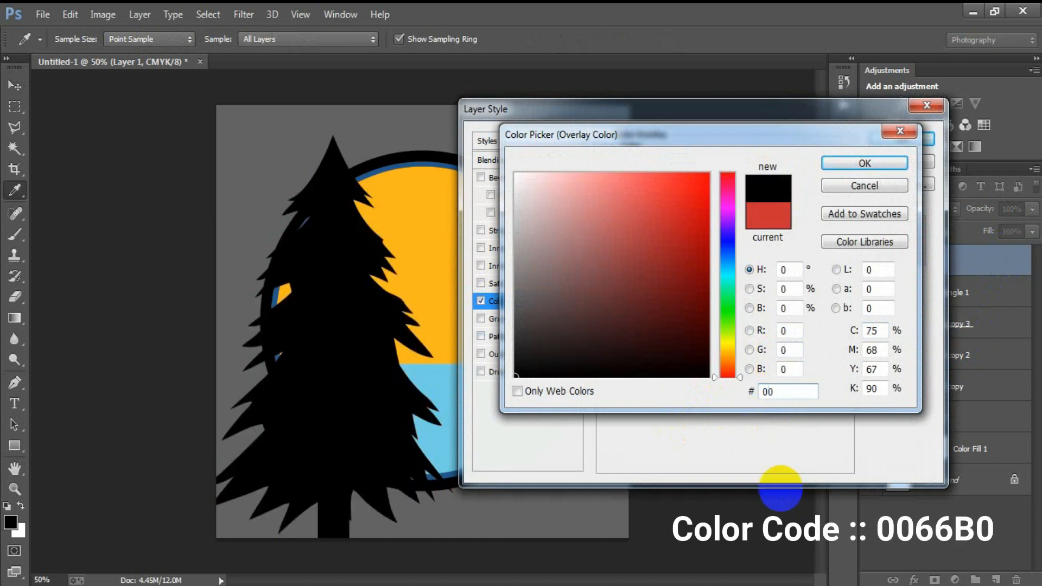
pyautogui.write('66b0')
pyautogui.press('Return')
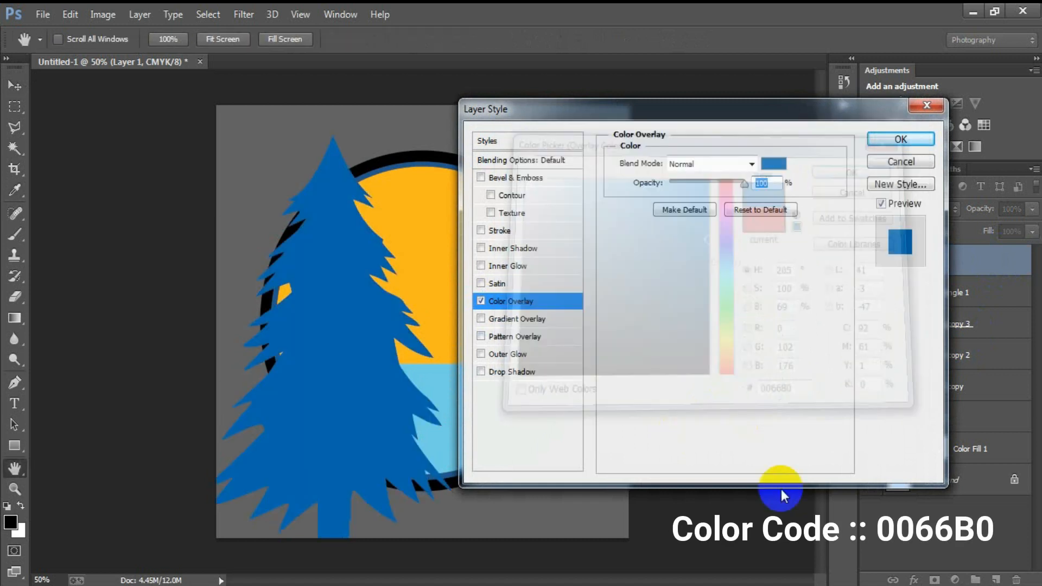
pyautogui.click(900, 139)
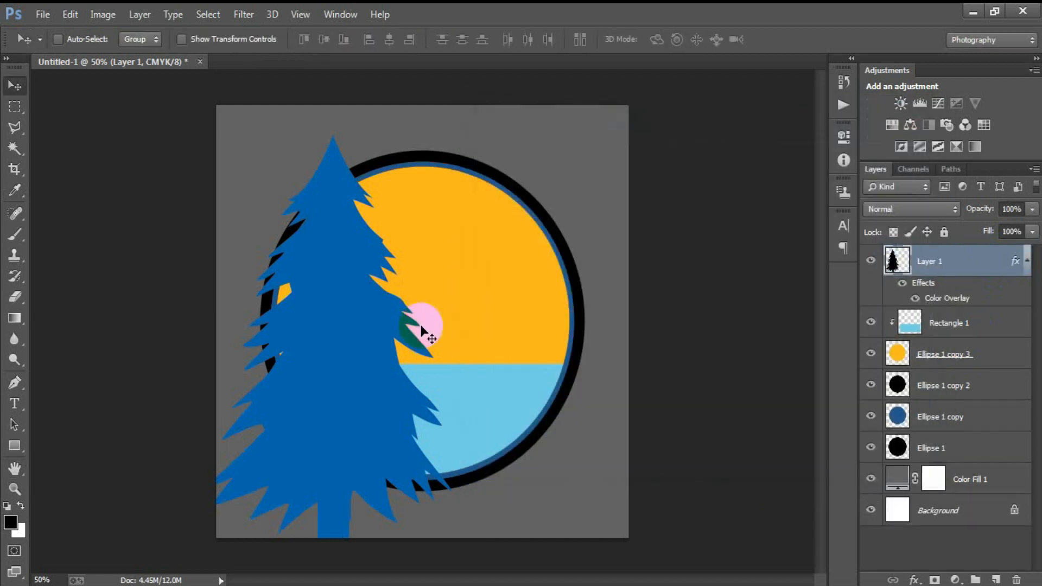
# - Duplicate the pine, offset the copy right and down, and merge both tree layers
pyautogui.hotkey('ctrl', 'j')
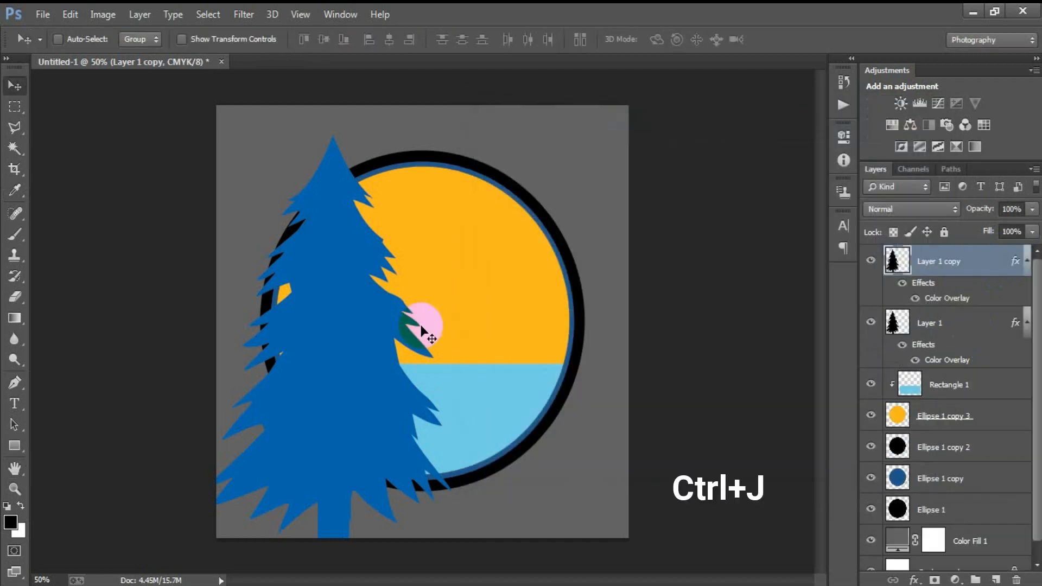
pyautogui.moveTo(353, 349); pyautogui.dragTo(441, 393)
pyautogui.click(1026, 321)
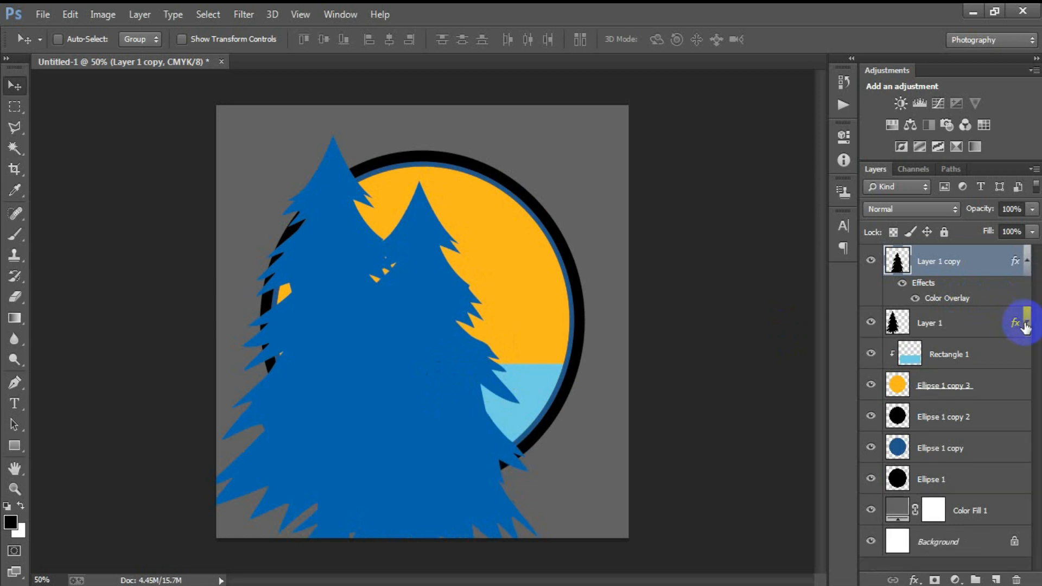
pyautogui.click(1026, 262)
pyautogui.keyDown('shift'); pyautogui.click(907, 281); pyautogui.keyUp('shift')
pyautogui.click(873, 262)
pyautogui.click(872, 261)
pyautogui.click(872, 293)
pyautogui.click(872, 293)
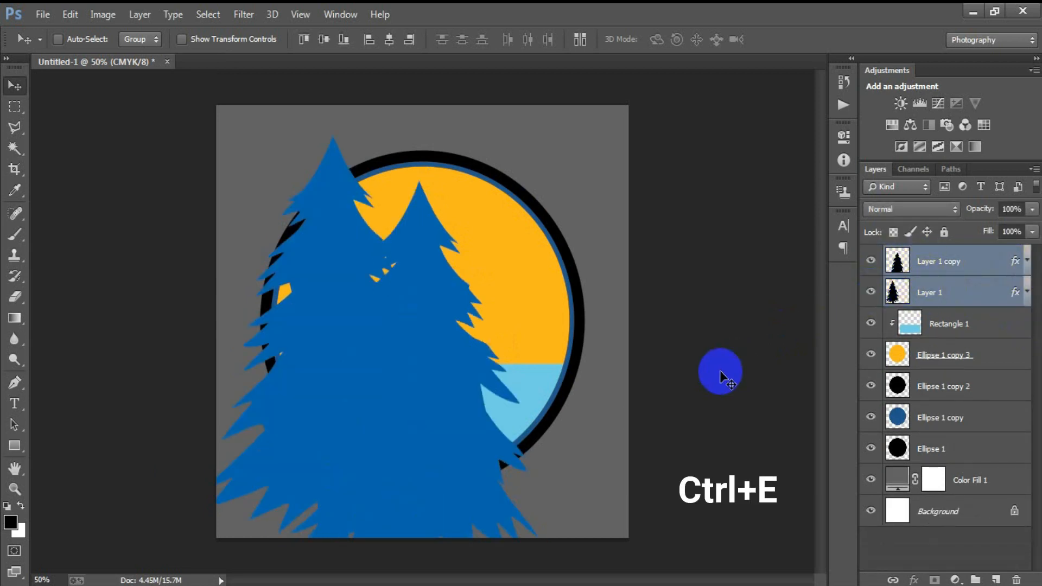
pyautogui.hotkey('ctrl', 'e')
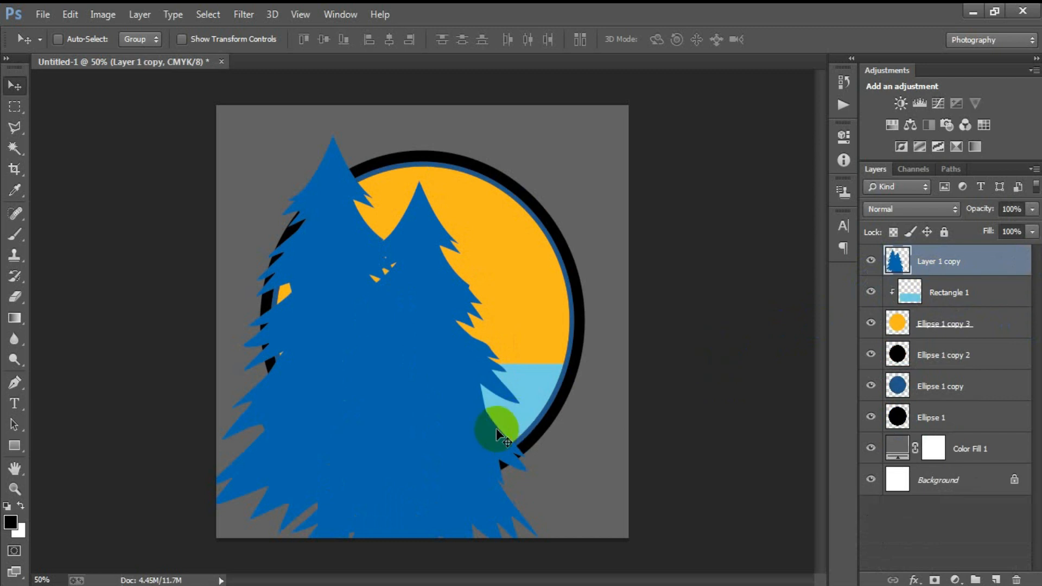
# - Scale the merged trees to about 47% and move them inside the circle's left side
pyautogui.hotkey('ctrl', 't')
pyautogui.moveTo(543, 133); pyautogui.dragTo(437, 275)
pyautogui.moveTo(400, 368); pyautogui.dragTo(331, 353)
pyautogui.moveTo(386, 401); pyautogui.dragTo(400, 422)
pyautogui.click(689, 39)
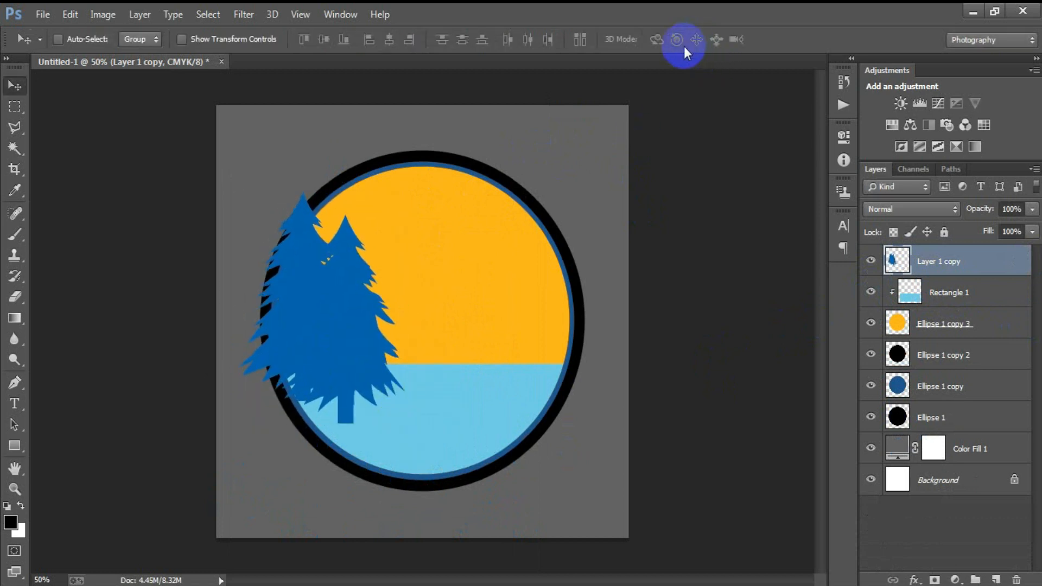
# - Clip the trees into the circle group, tilt them about 4.8° and scale to about 84%
pyautogui.moveTo(983, 264); pyautogui.dragTo(988, 295)
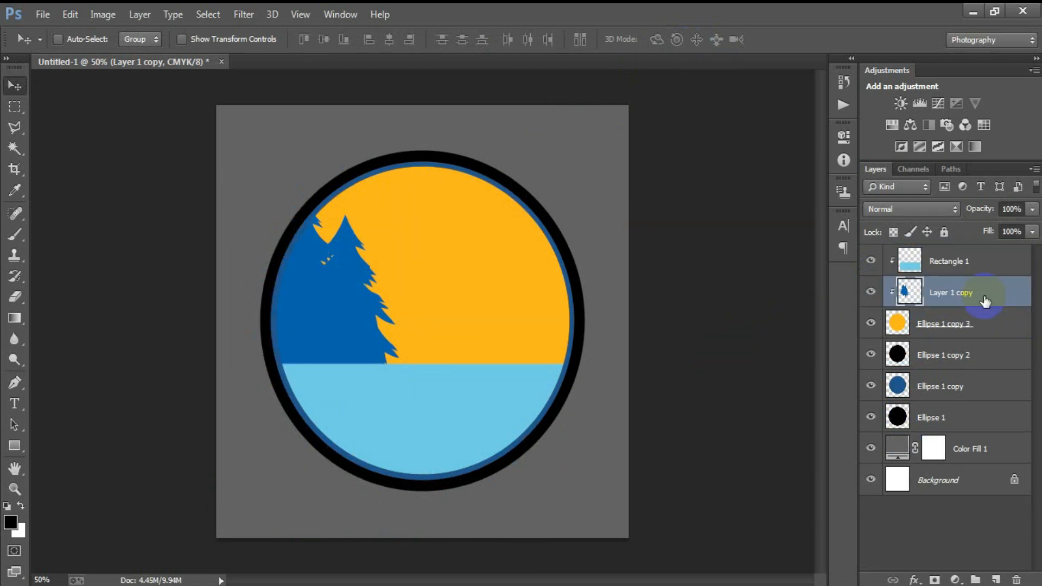
pyautogui.moveTo(344, 320); pyautogui.dragTo(350, 324)
pyautogui.moveTo(352, 346); pyautogui.dragTo(334, 316)
pyautogui.hotkey('ctrl', 't')
pyautogui.moveTo(449, 426); pyautogui.dragTo(374, 400)
pyautogui.moveTo(336, 330)
pyautogui.mouseDown()
pyautogui.moveTo(332, 341)
pyautogui.moveTo(330, 333)
pyautogui.mouseUp()
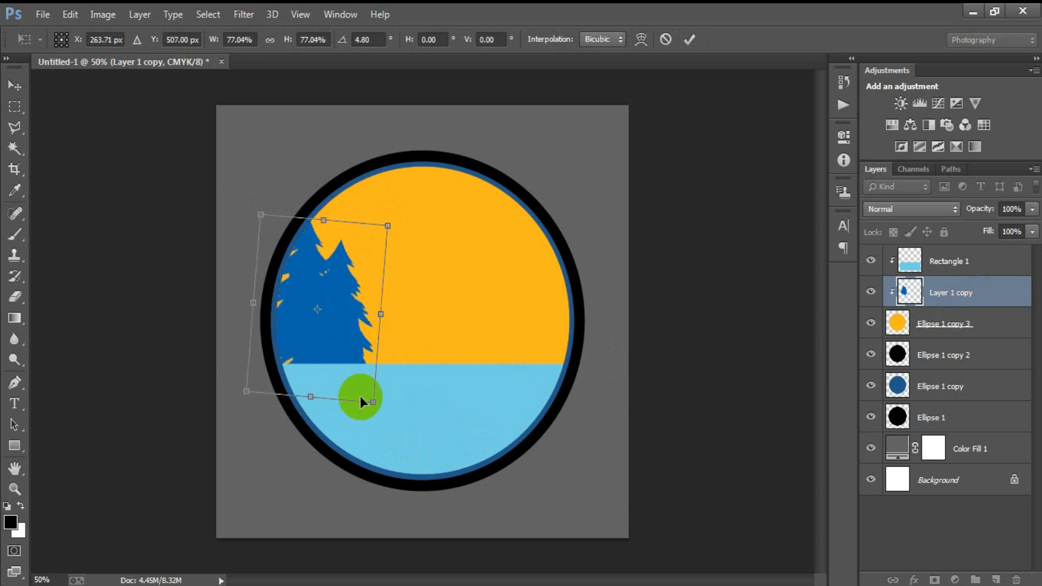
pyautogui.moveTo(373, 403); pyautogui.dragTo(372, 410)
pyautogui.click(689, 41)
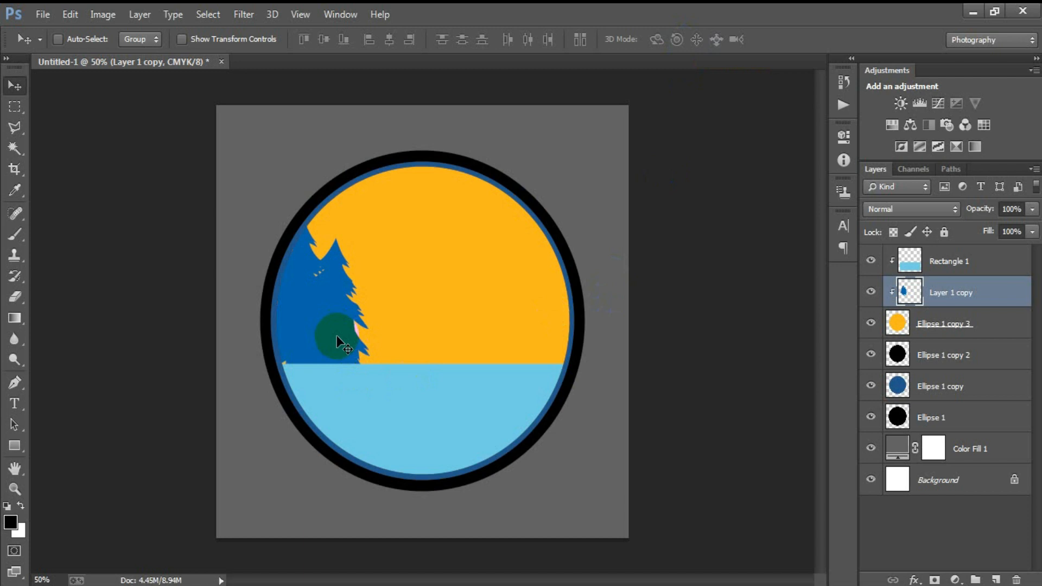
# - Place a copy of the trees on the circle's right and flip it horizontally
pyautogui.moveTo(337, 337); pyautogui.dragTo(548, 333)
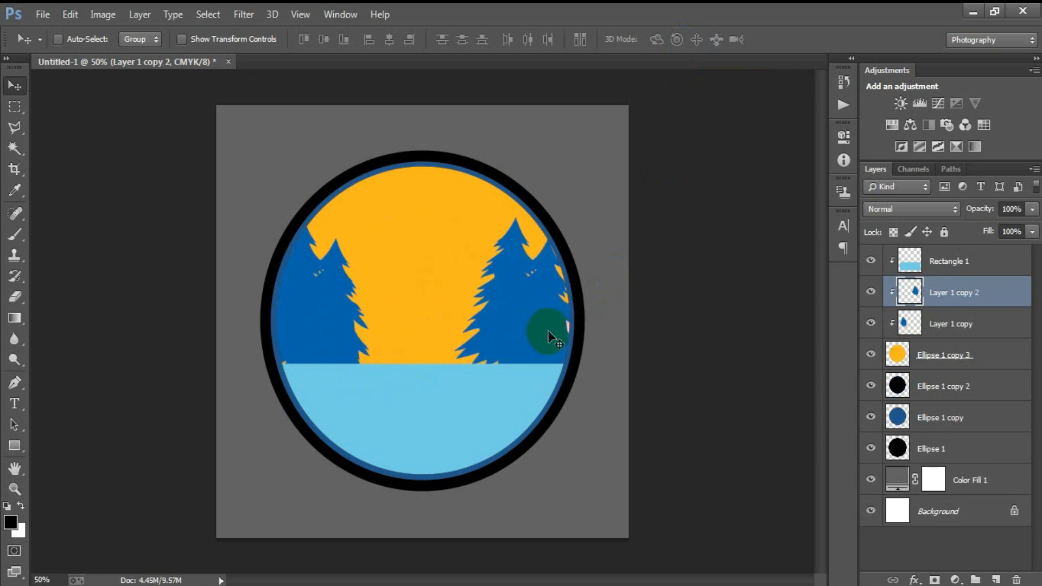
pyautogui.hotkey('ctrl', 't')
pyautogui.rightClick(549, 337)
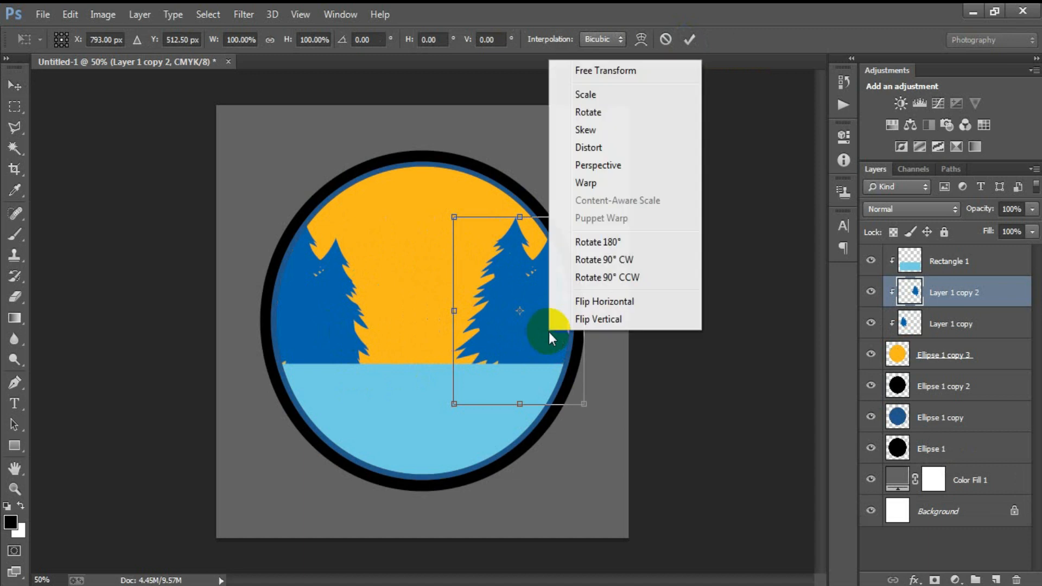
pyautogui.click(611, 301)
pyautogui.click(691, 39)
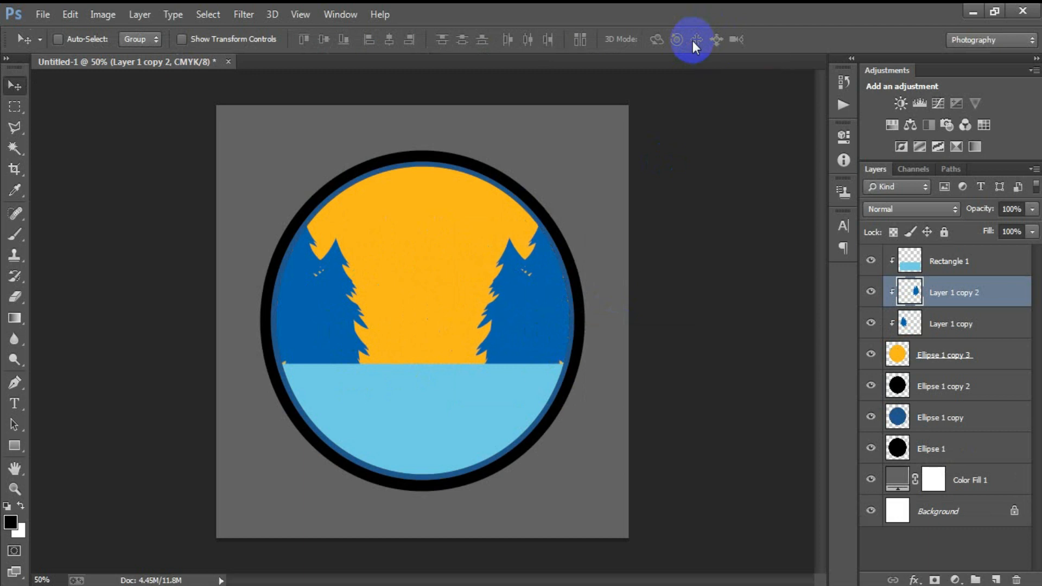
pyautogui.click(953, 359)
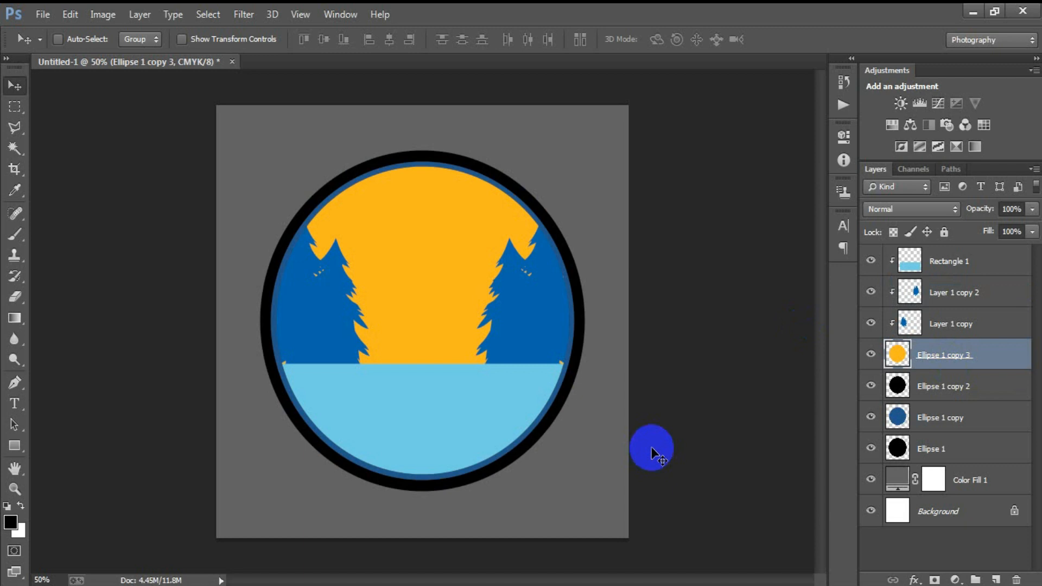
# - Open the mountain silhouettes file, rasterizing it at 300 pixels per inch
pyautogui.click(43, 14)
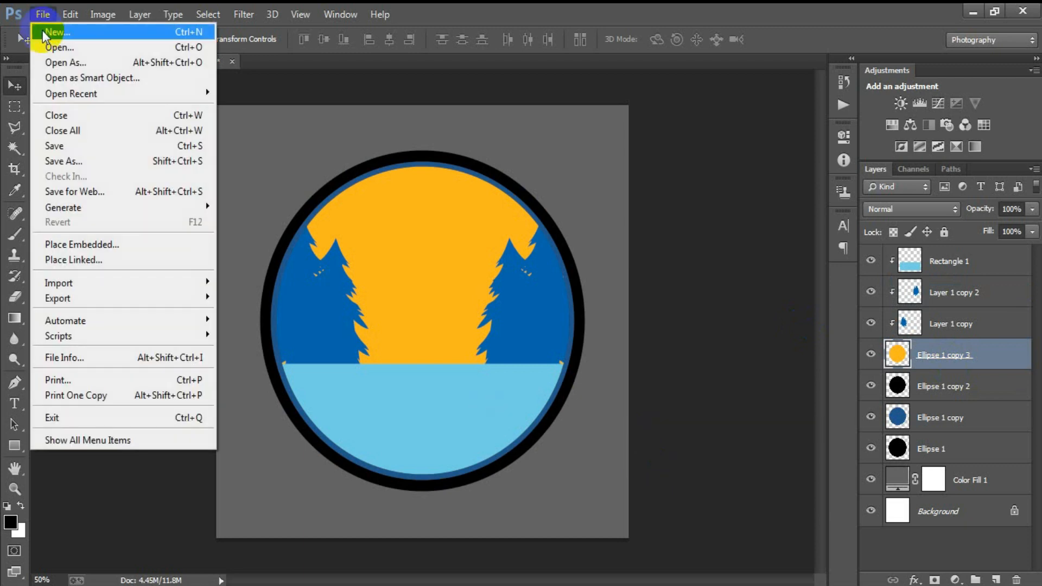
pyautogui.click(44, 47)
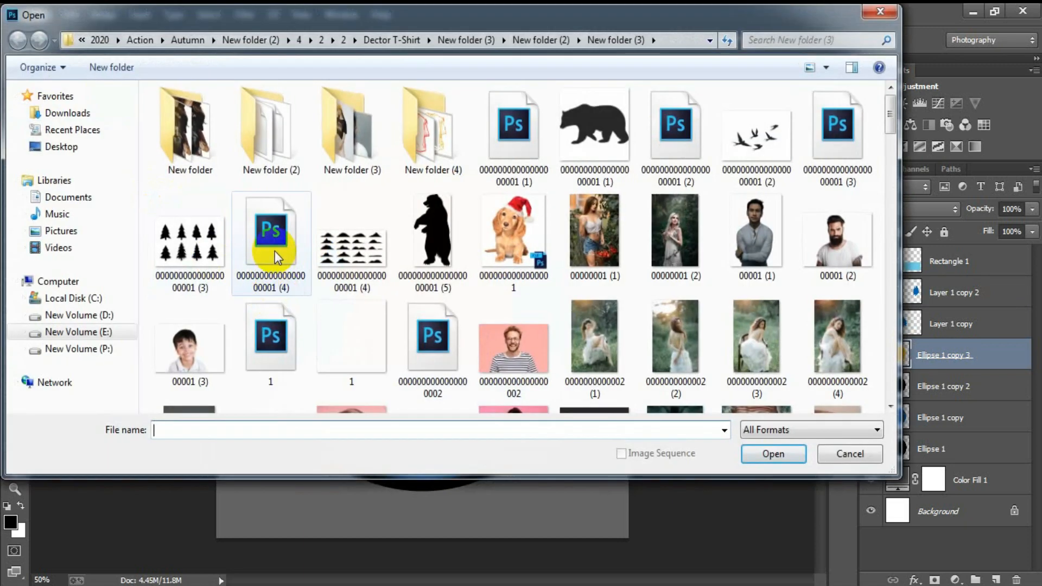
pyautogui.click(285, 278)
pyautogui.click(773, 453)
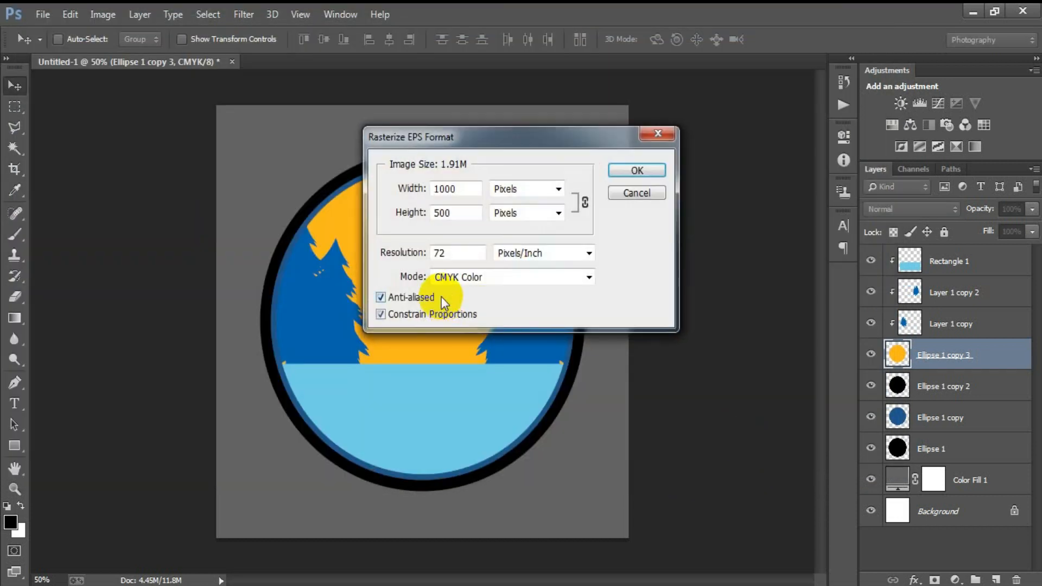
pyautogui.moveTo(453, 253); pyautogui.dragTo(373, 262)
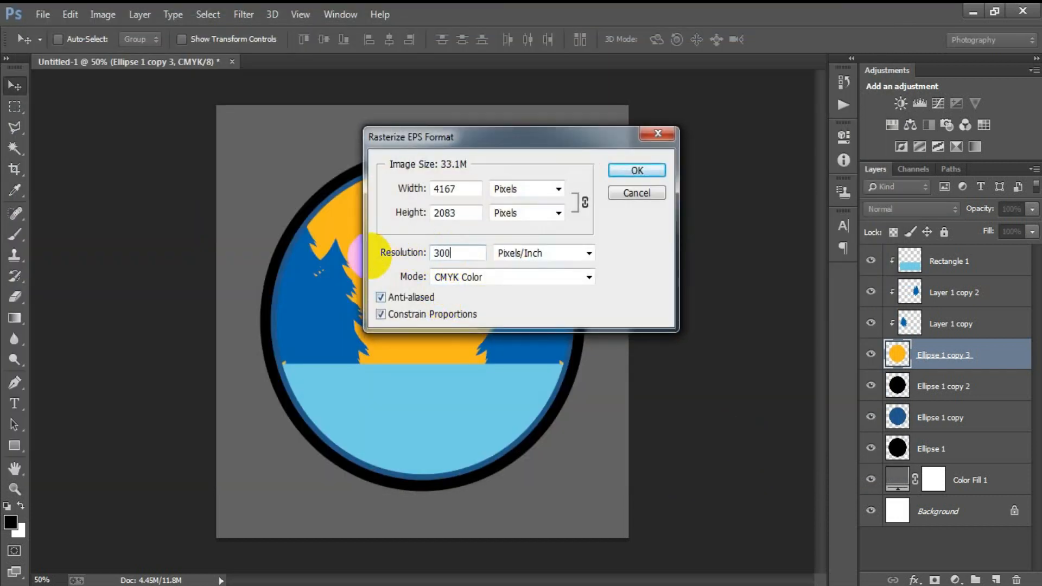
pyautogui.press('Return')
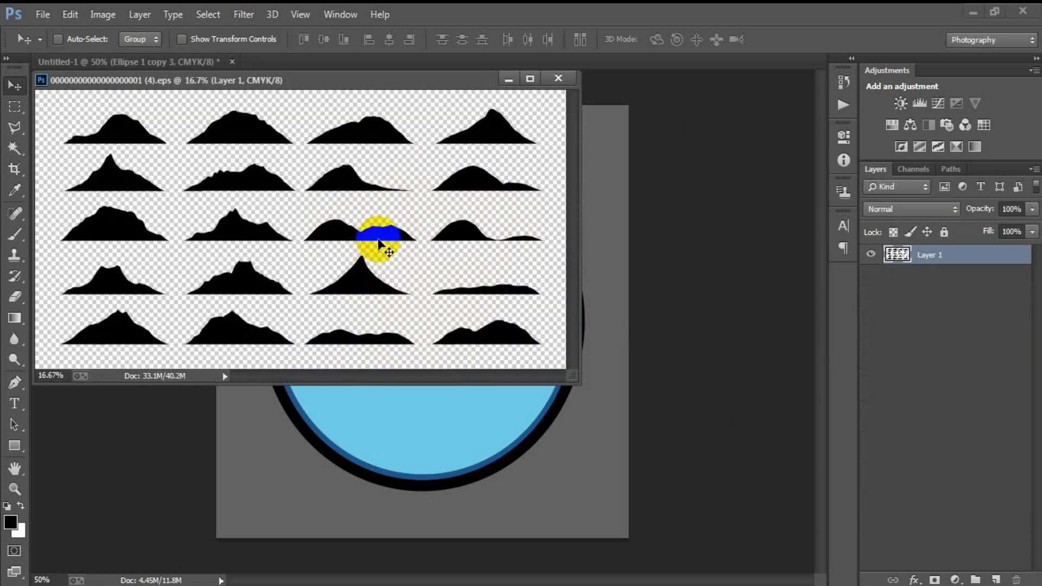
# - Copy the second mountain from row two into the badge, then close the silhouettes file without saving
pyautogui.moveTo(379, 81); pyautogui.dragTo(550, 63)
pyautogui.click(15, 106)
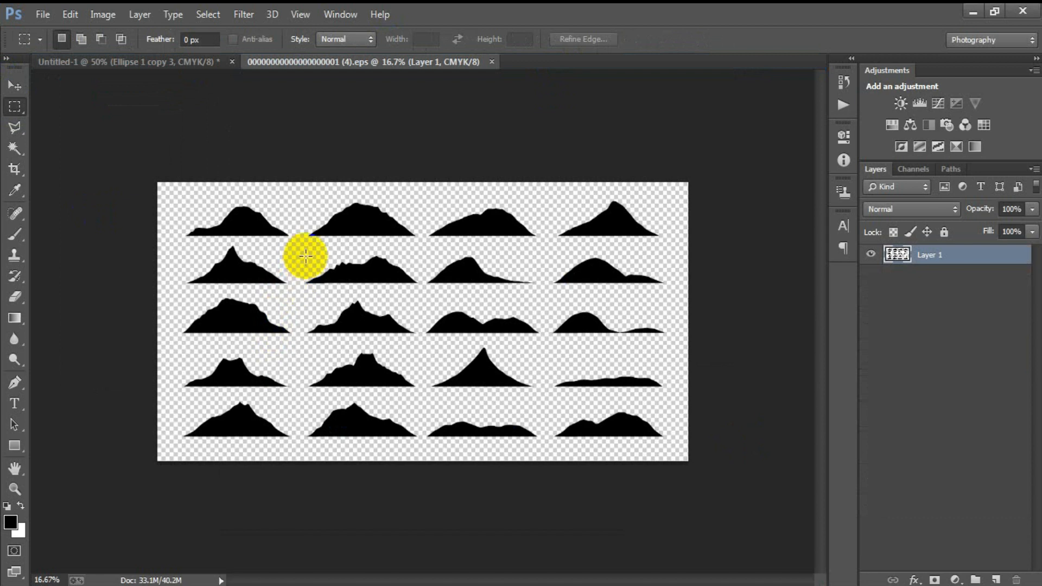
pyautogui.moveTo(306, 252); pyautogui.dragTo(424, 294)
pyautogui.click(15, 85)
pyautogui.moveTo(357, 271); pyautogui.dragTo(288, 285)
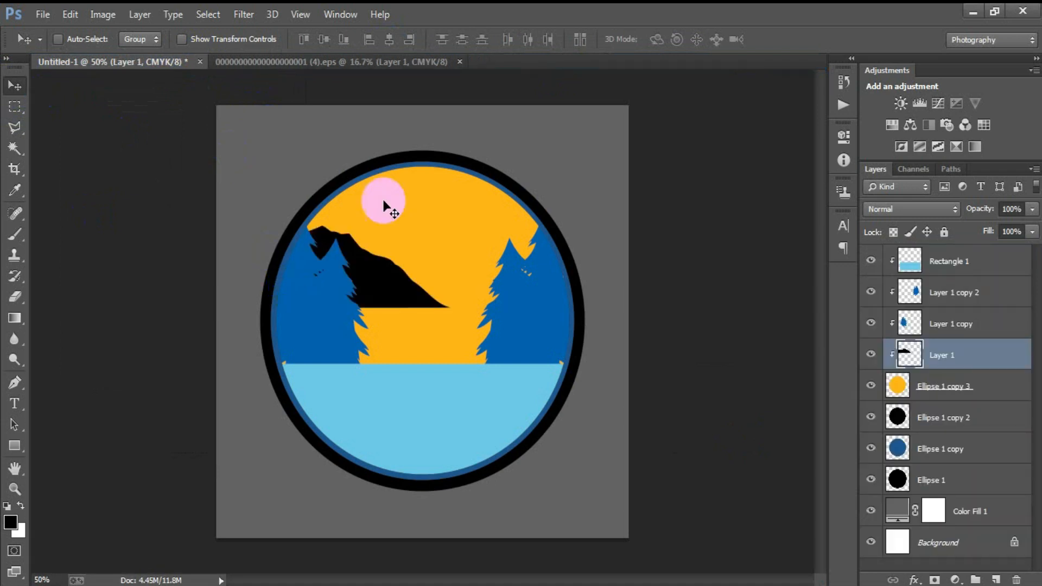
pyautogui.click(460, 62)
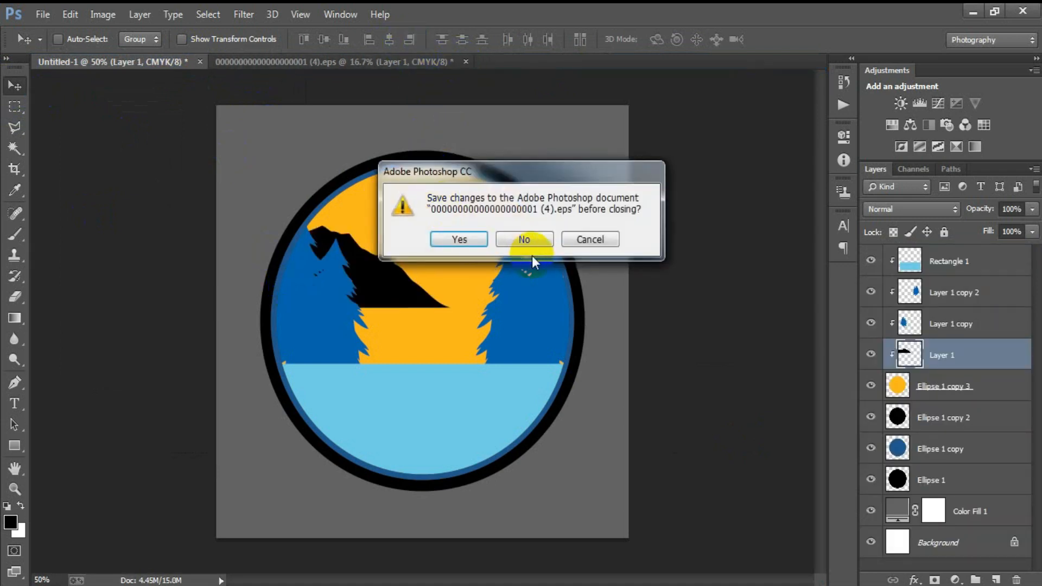
pyautogui.click(516, 249)
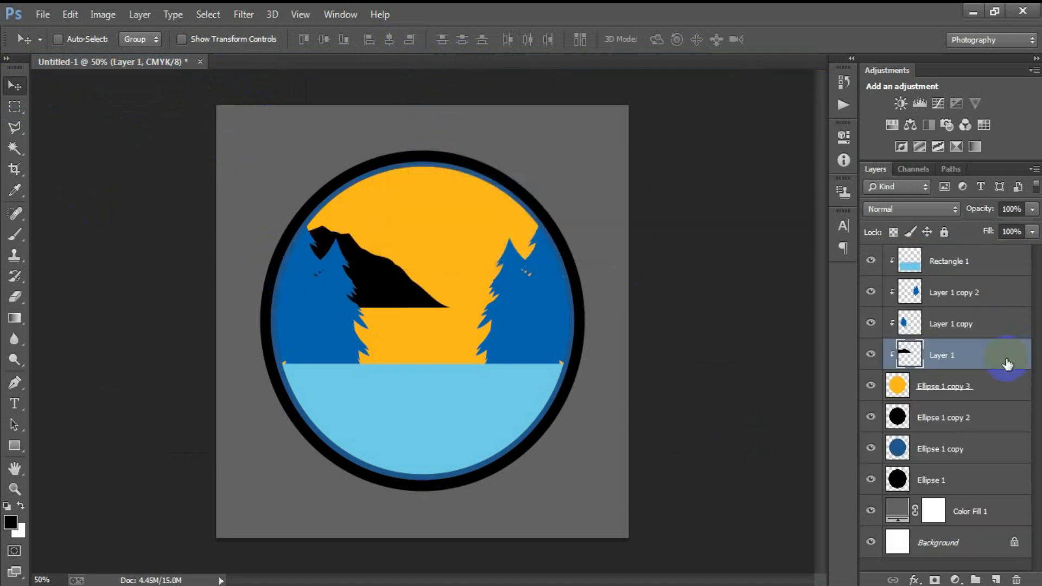
# - Stack the mountain above the pines, lower it onto the horizon and enlarge it slightly
pyautogui.moveTo(986, 364); pyautogui.dragTo(977, 293)
pyautogui.moveTo(358, 300); pyautogui.dragTo(464, 345)
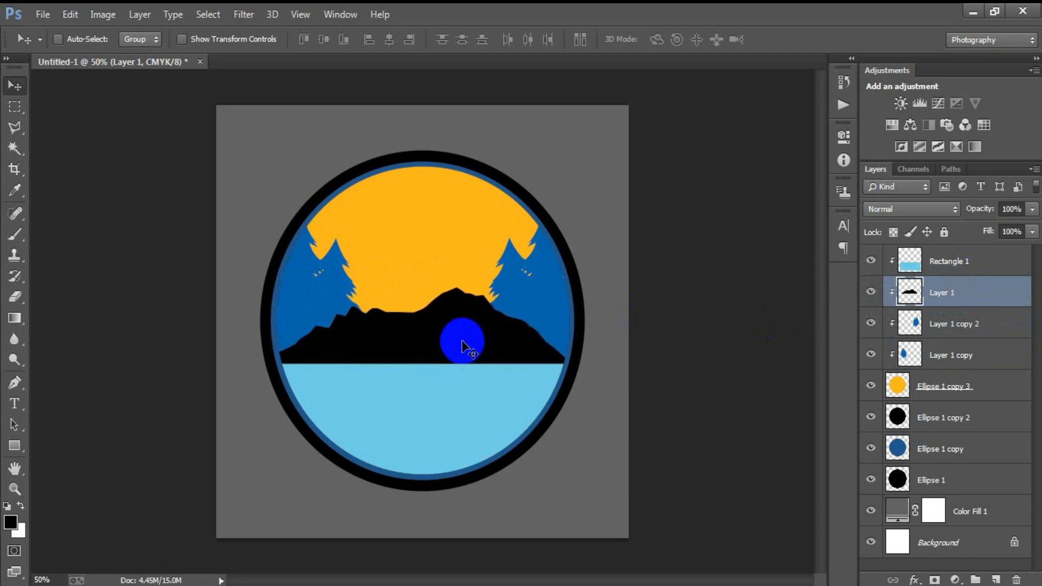
pyautogui.hotkey('ctrl', 't')
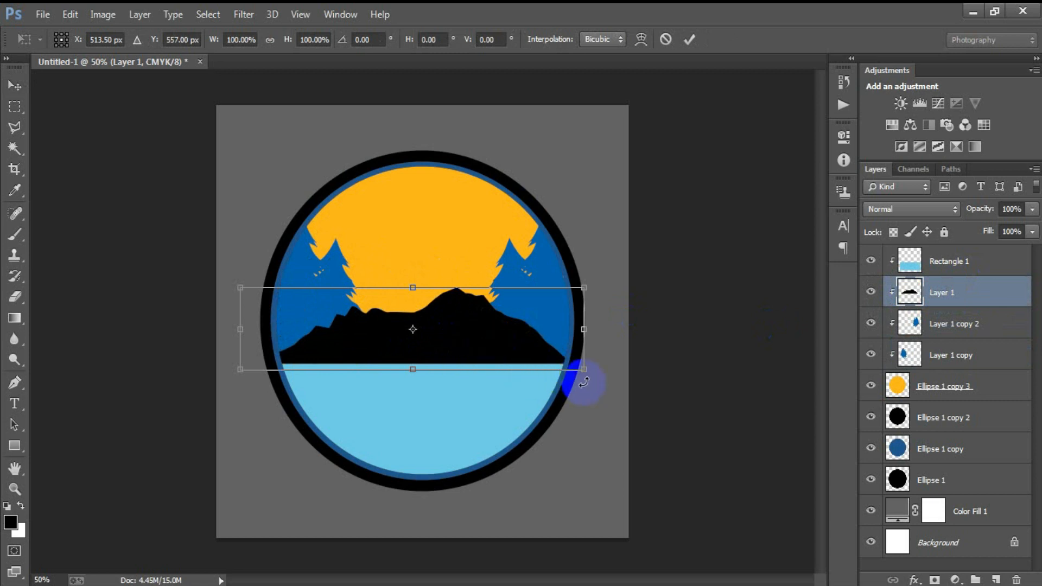
pyautogui.moveTo(584, 371); pyautogui.dragTo(588, 371)
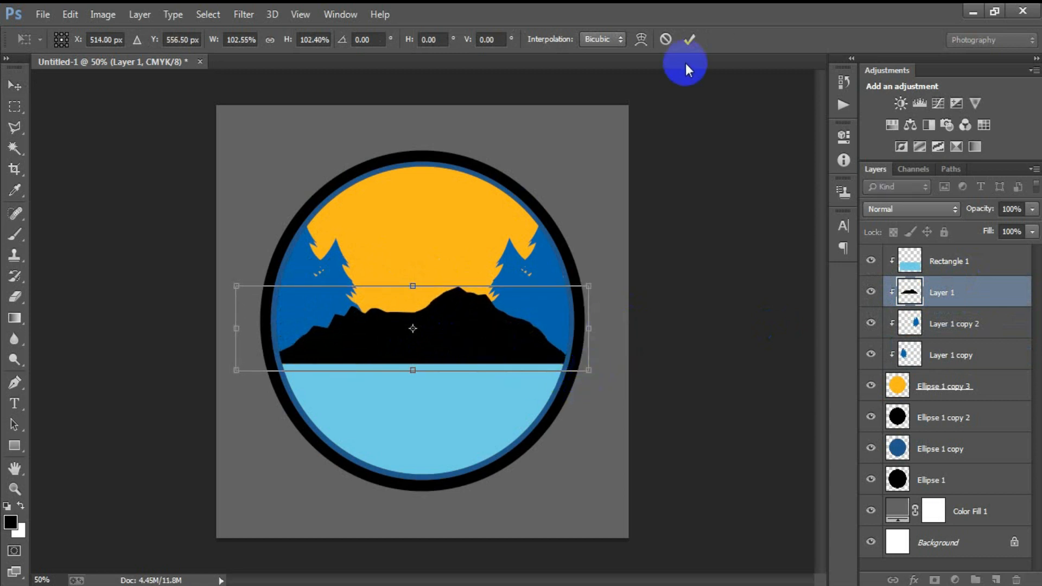
pyautogui.click(689, 40)
pyautogui.click(965, 355)
pyautogui.keyDown('shift'); pyautogui.click(966, 328); pyautogui.keyUp('shift')
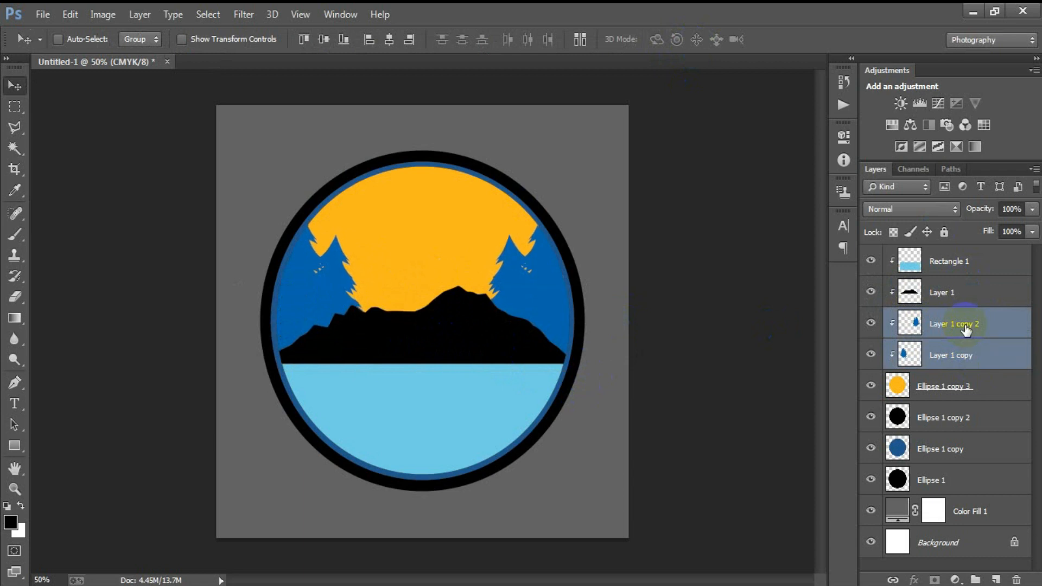
# - Move the lake and mountain layers down together, then nudge them back up slightly
pyautogui.click(940, 274)
pyautogui.keyDown('shift'); pyautogui.click(945, 298); pyautogui.keyUp('shift')
pyautogui.hotkey('shift', 'Down')
pyautogui.hotkey('shift', 'Down')
pyautogui.hotkey('shift', 'Down')
pyautogui.hotkey('shift', 'Down')
pyautogui.hotkey('shift', 'Down')
pyautogui.hotkey('shift', 'Down')
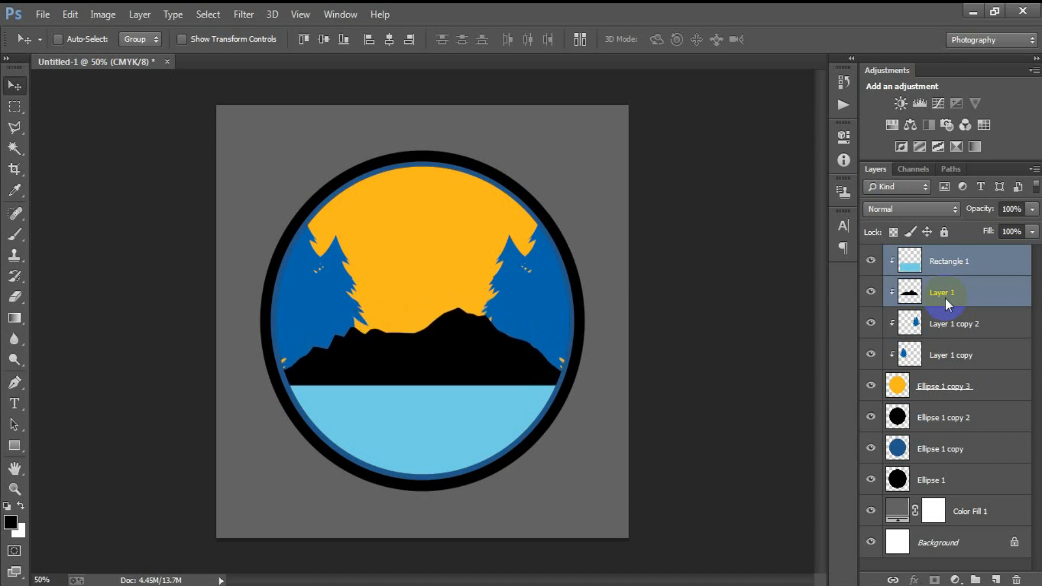
pyautogui.hotkey('shift', 'Up')
pyautogui.press('Up')
pyautogui.press('Up')
pyautogui.press('Up')
pyautogui.press('Up')
pyautogui.press('Up')
pyautogui.press('Up')
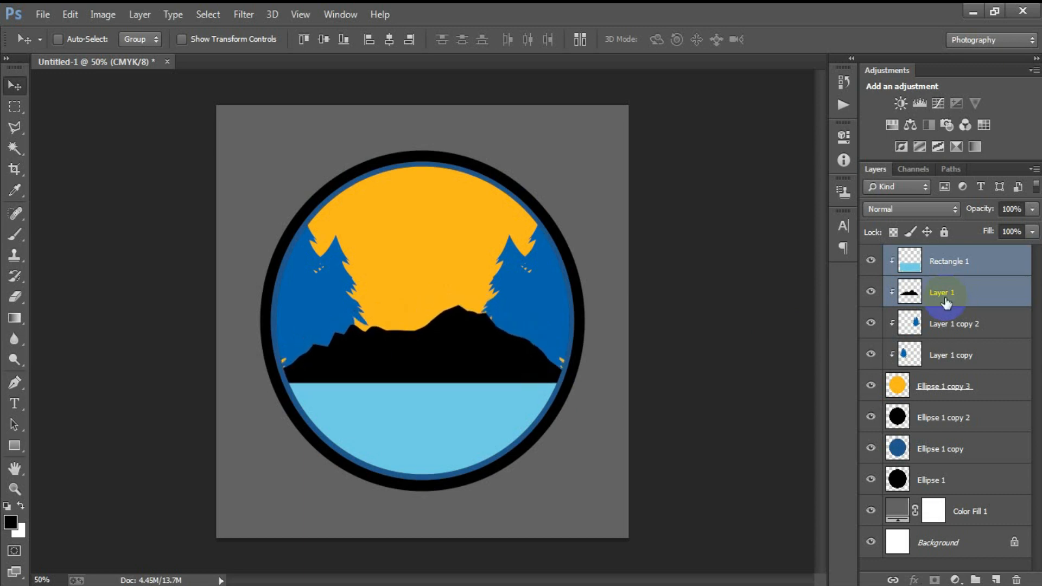
# - Select the Layer 1 copy layers, then the orange sky circle layer
pyautogui.click(939, 328)
pyautogui.keyDown('shift'); pyautogui.click(959, 356); pyautogui.keyUp('shift')
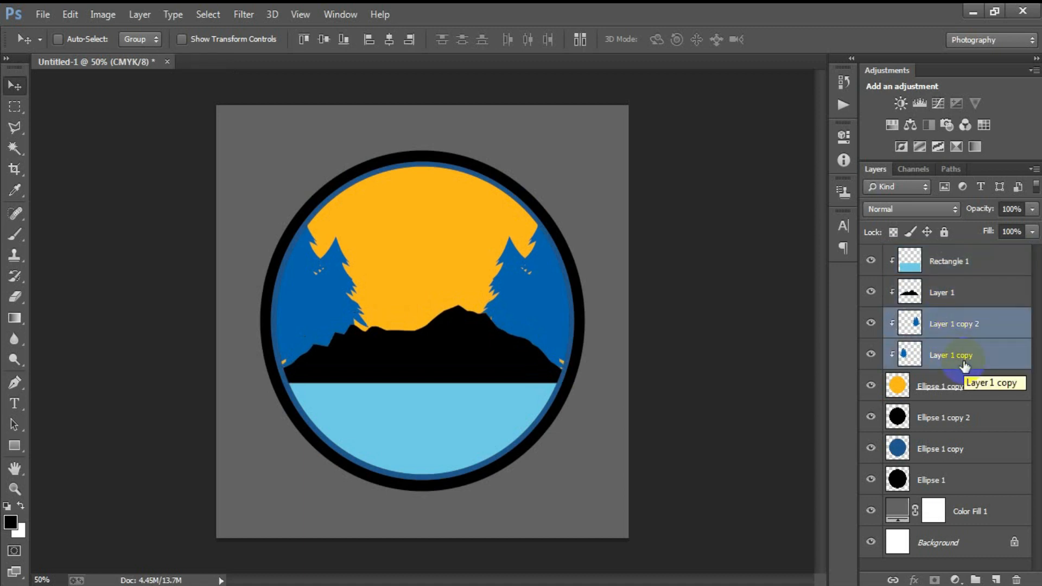
pyautogui.click(964, 364)
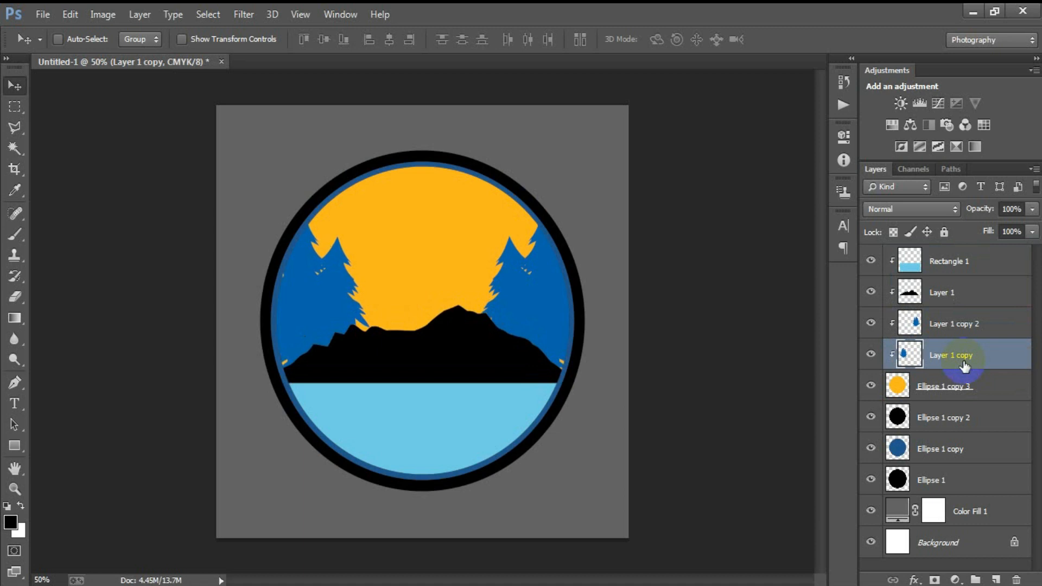
pyautogui.click(974, 324)
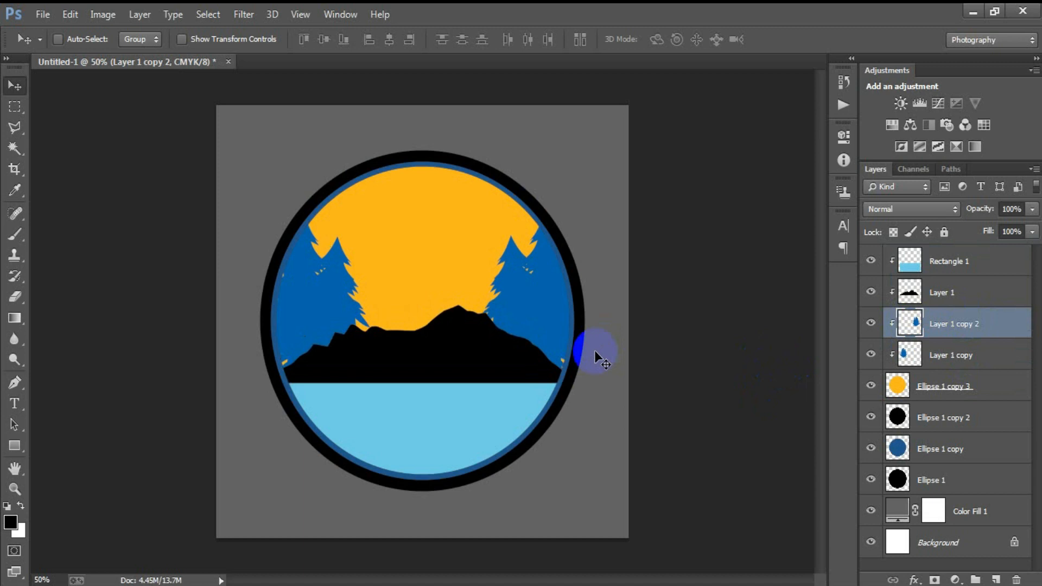
pyautogui.click(942, 386)
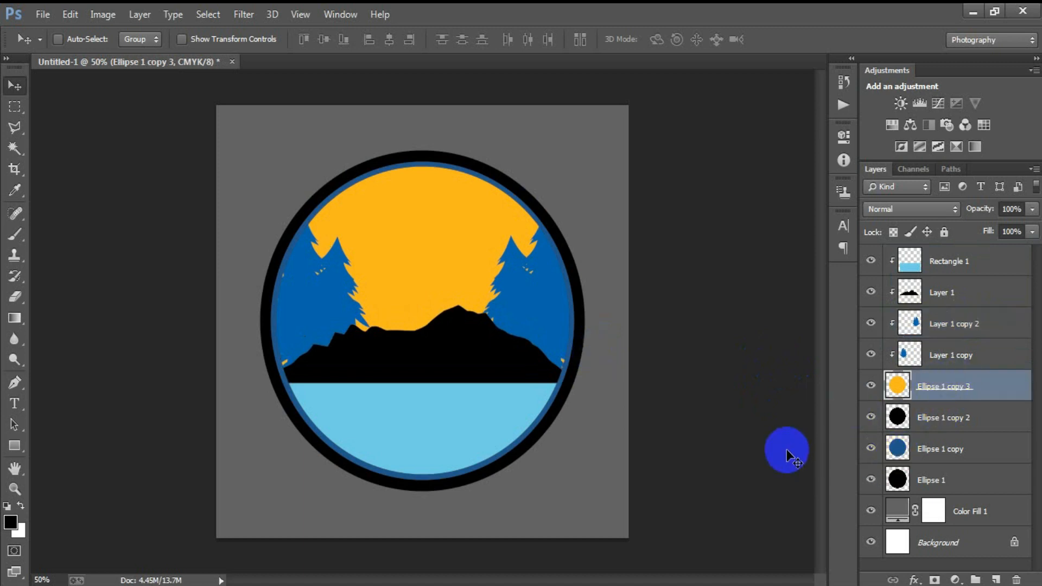
# - On a new layer, draw a white-filled circle over the mountain
pyautogui.click(996, 579)
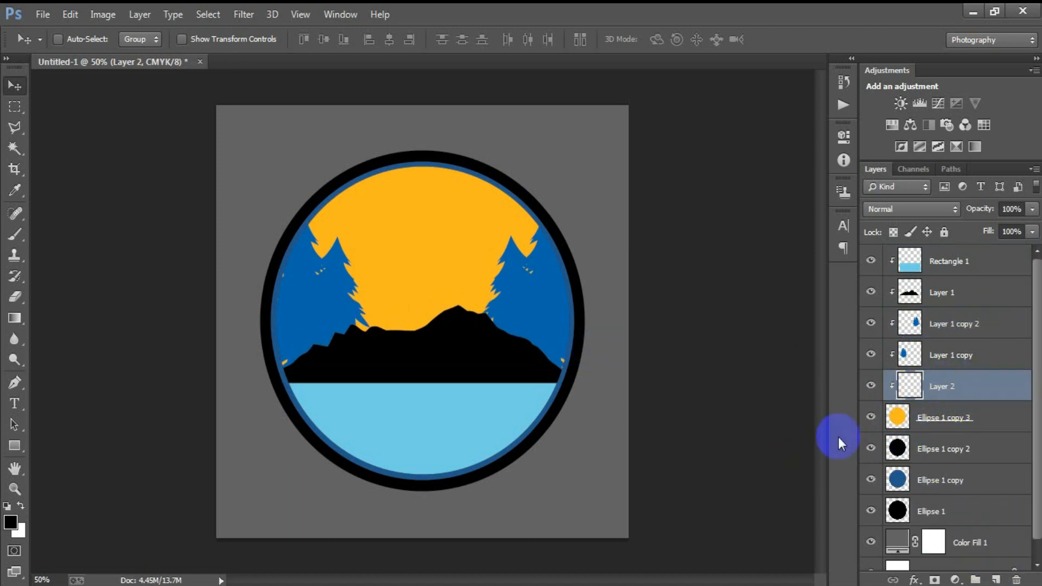
pyautogui.moveTo(14, 447); pyautogui.dragTo(94, 468)
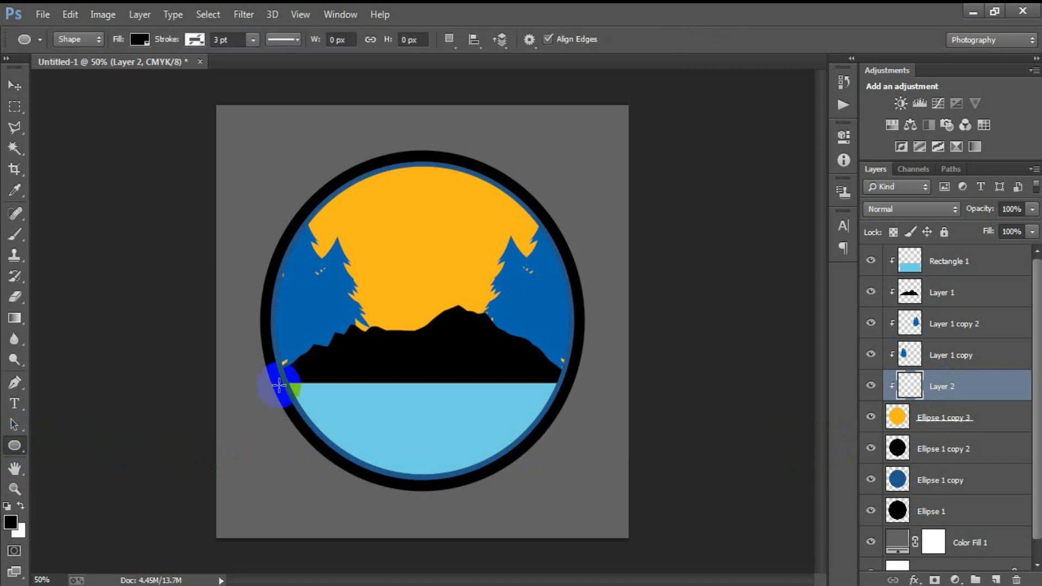
pyautogui.moveTo(389, 244); pyautogui.dragTo(510, 427)
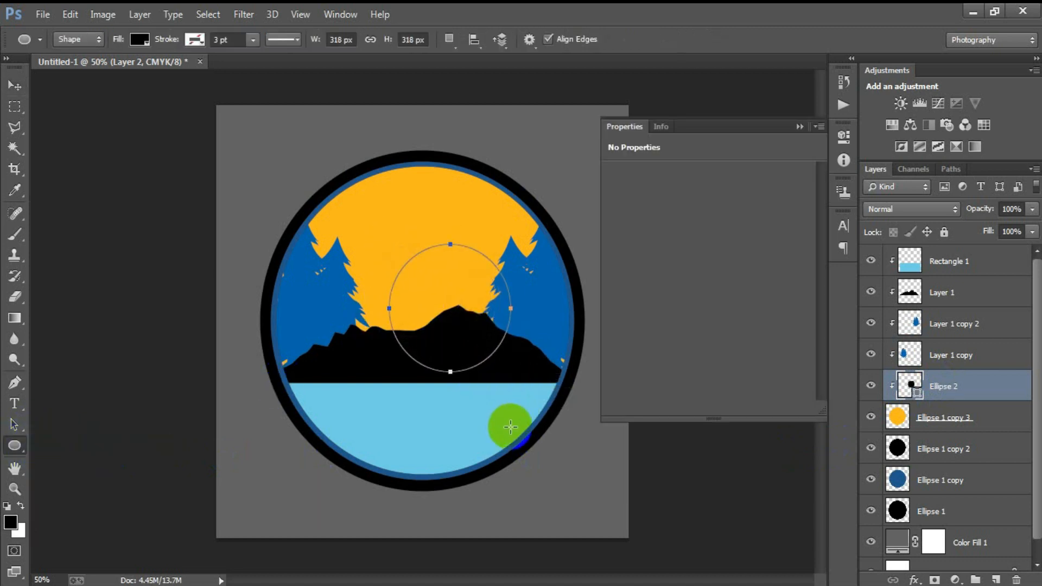
pyautogui.click(617, 254)
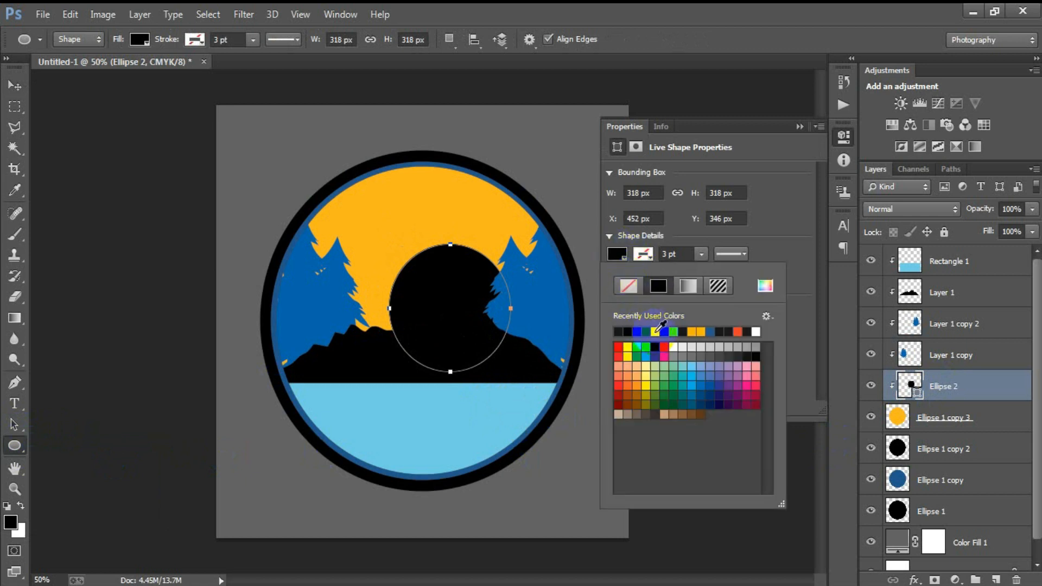
pyautogui.click(658, 327)
pyautogui.click(800, 127)
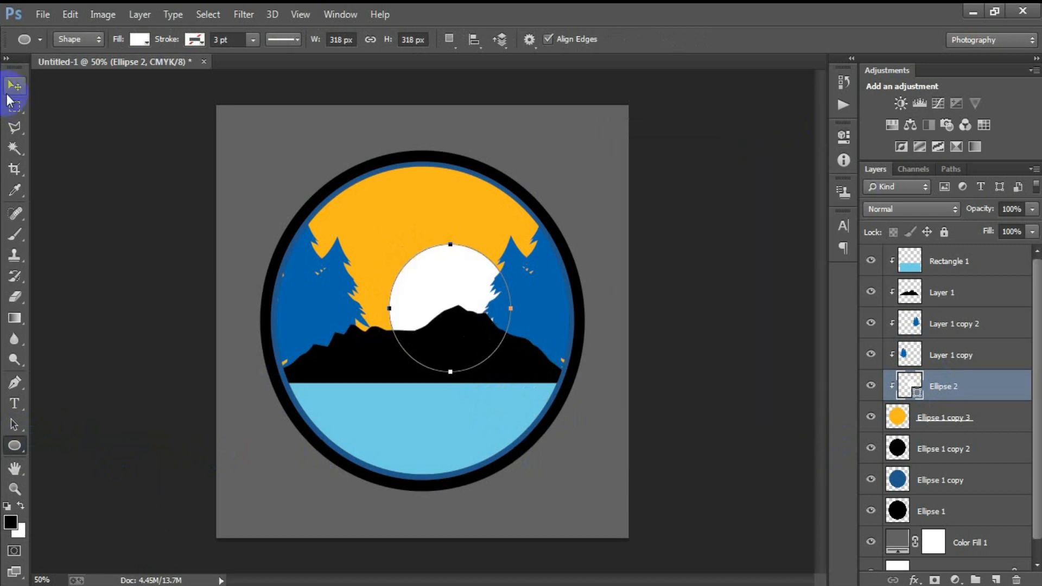
# - Move the white circle up onto the sky and enlarge it so it rises behind the mountain
pyautogui.click(11, 93)
pyautogui.moveTo(444, 308); pyautogui.dragTo(407, 244)
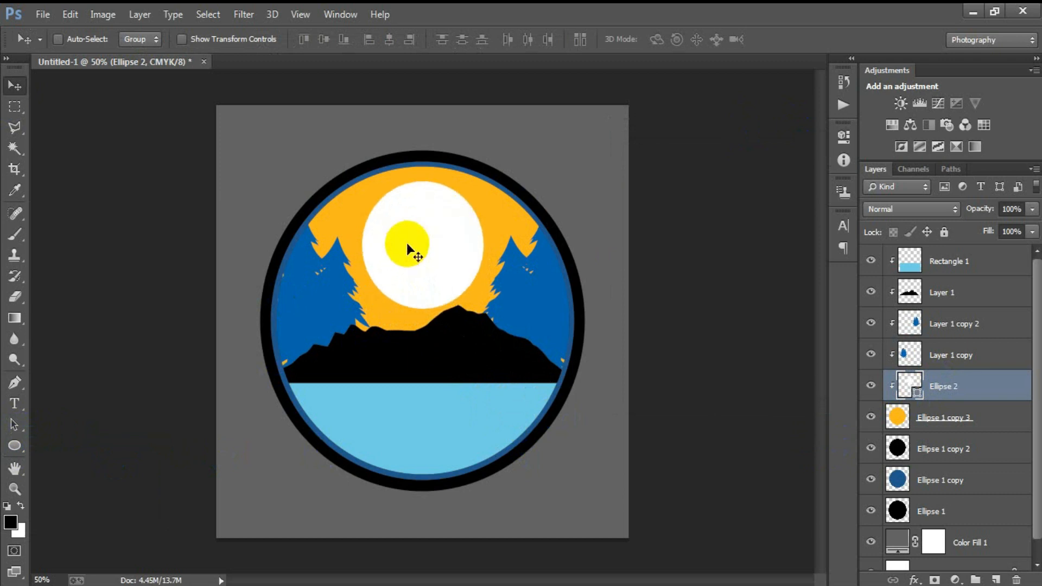
pyautogui.hotkey('ctrl', 't')
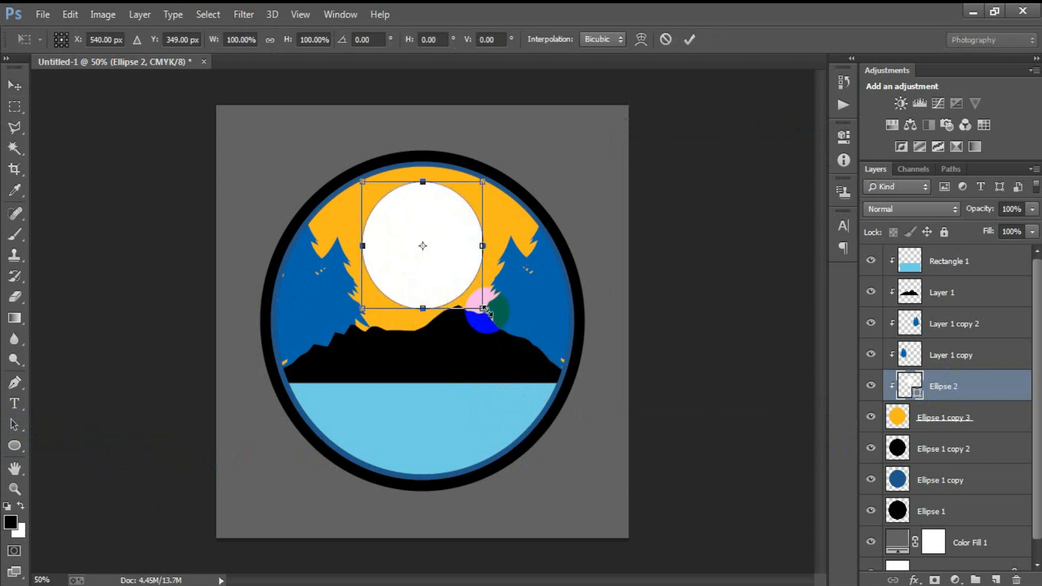
pyautogui.moveTo(485, 309); pyautogui.dragTo(493, 326)
pyautogui.moveTo(441, 259); pyautogui.dragTo(443, 272)
pyautogui.click(689, 39)
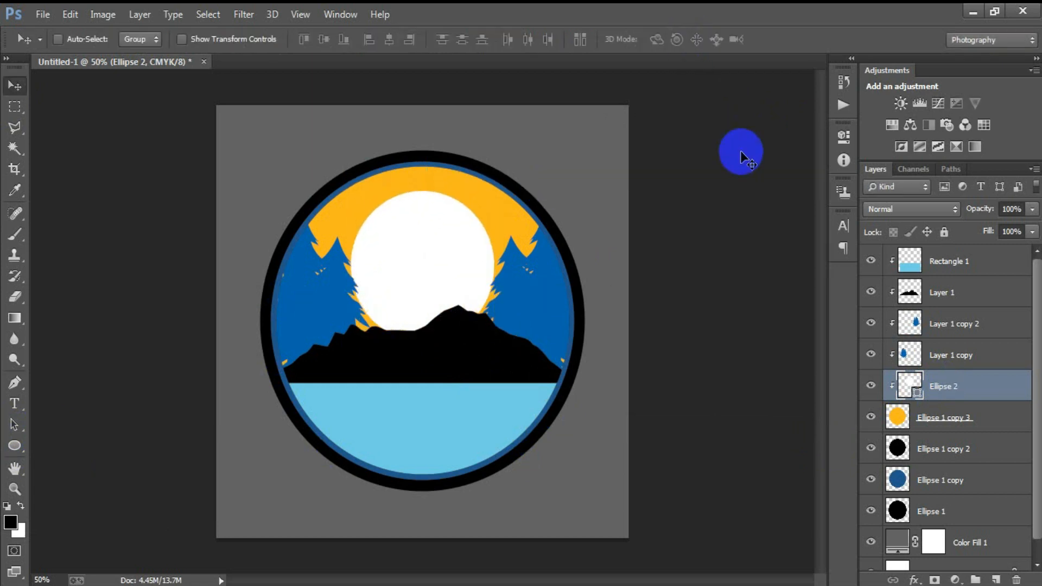
pyautogui.hotkey('ctrl', 't')
pyautogui.moveTo(494, 340); pyautogui.dragTo(509, 368)
pyautogui.moveTo(457, 295); pyautogui.dragTo(455, 301)
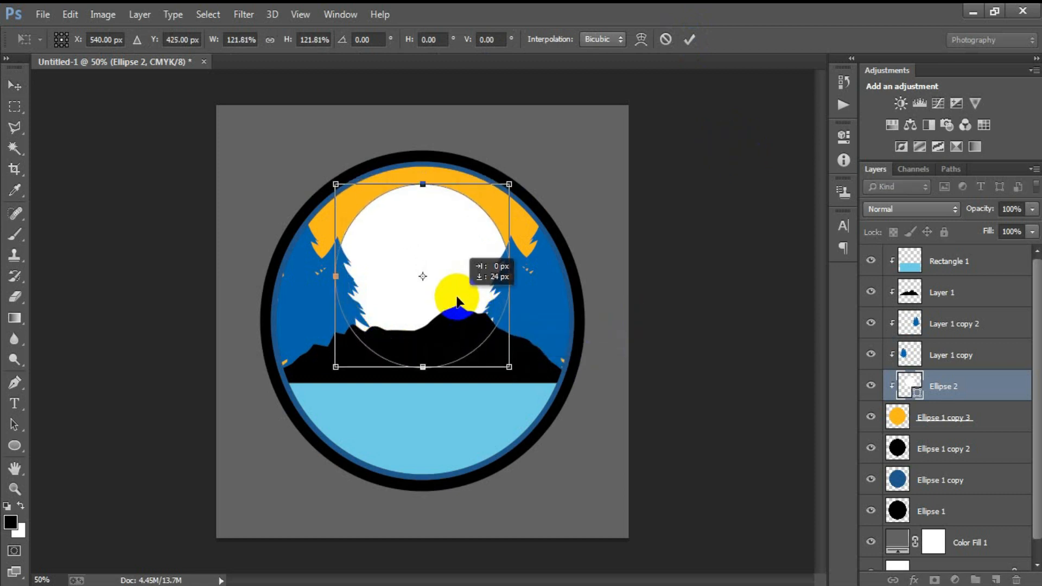
pyautogui.click(689, 40)
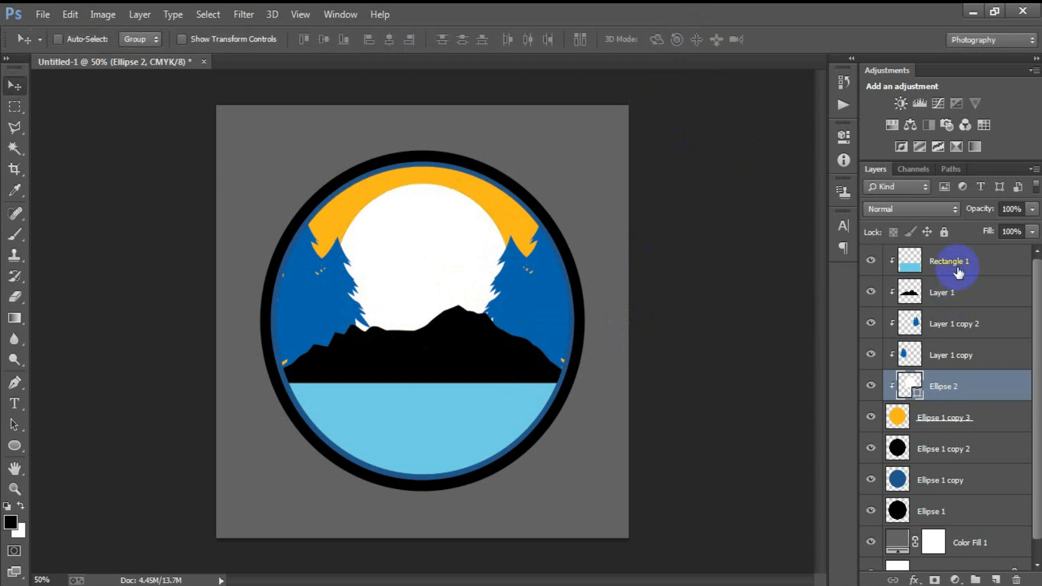
# - Place the standing bear image as a linked file, shrink it to about 5% and set it on the peak
pyautogui.click(955, 263)
pyautogui.click(43, 14)
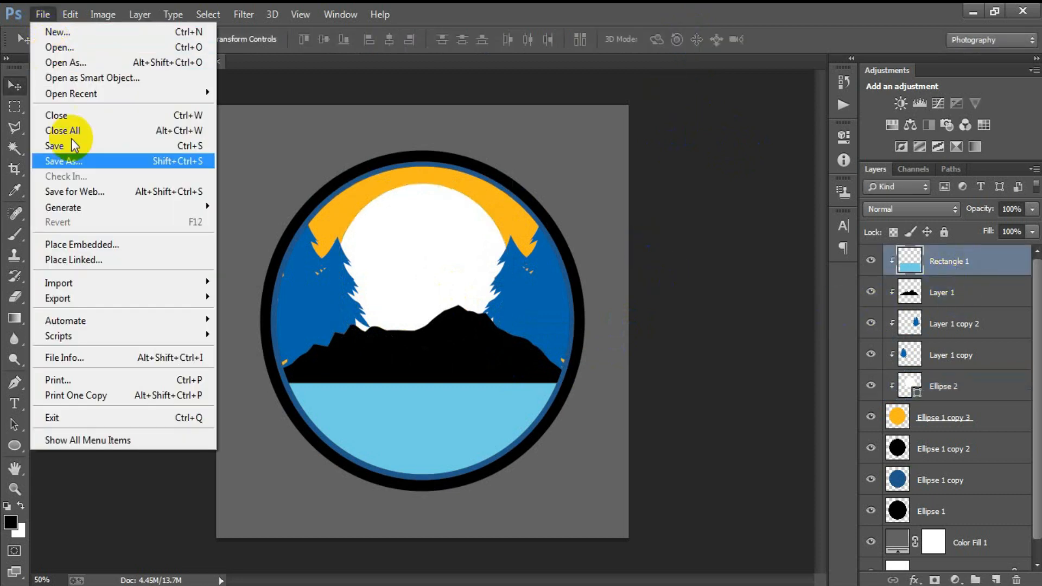
pyautogui.click(81, 259)
pyautogui.click(432, 260)
pyautogui.click(772, 453)
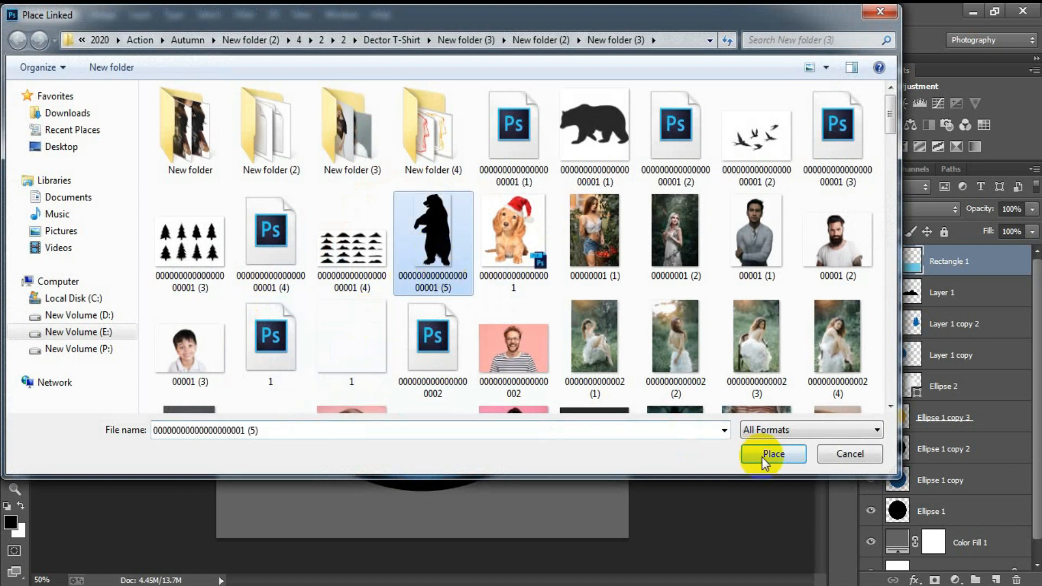
pyautogui.moveTo(530, 101); pyautogui.dragTo(479, 273)
pyautogui.moveTo(442, 353); pyautogui.dragTo(422, 306)
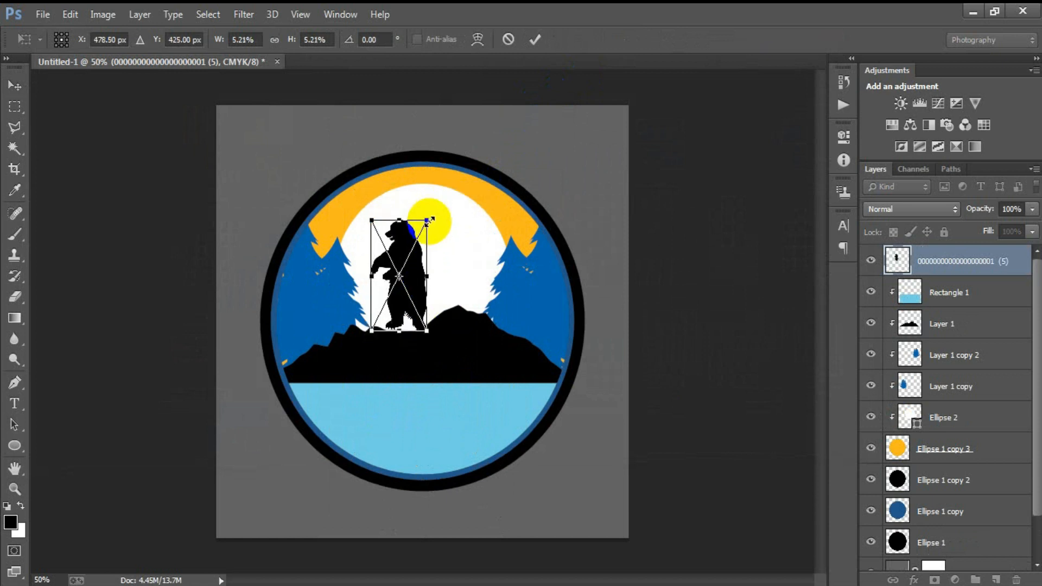
pyautogui.click(536, 39)
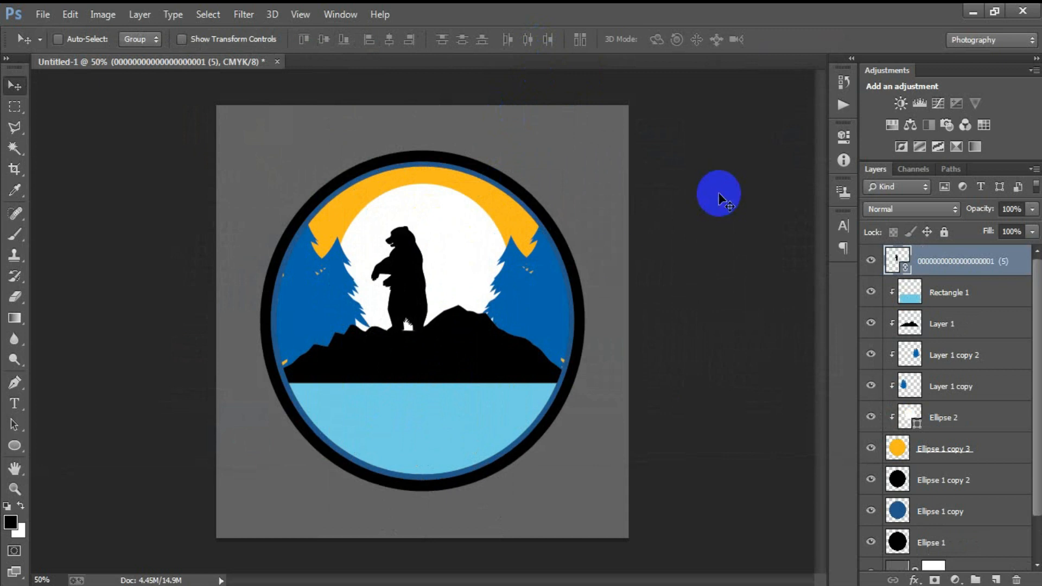
pyautogui.click(42, 14)
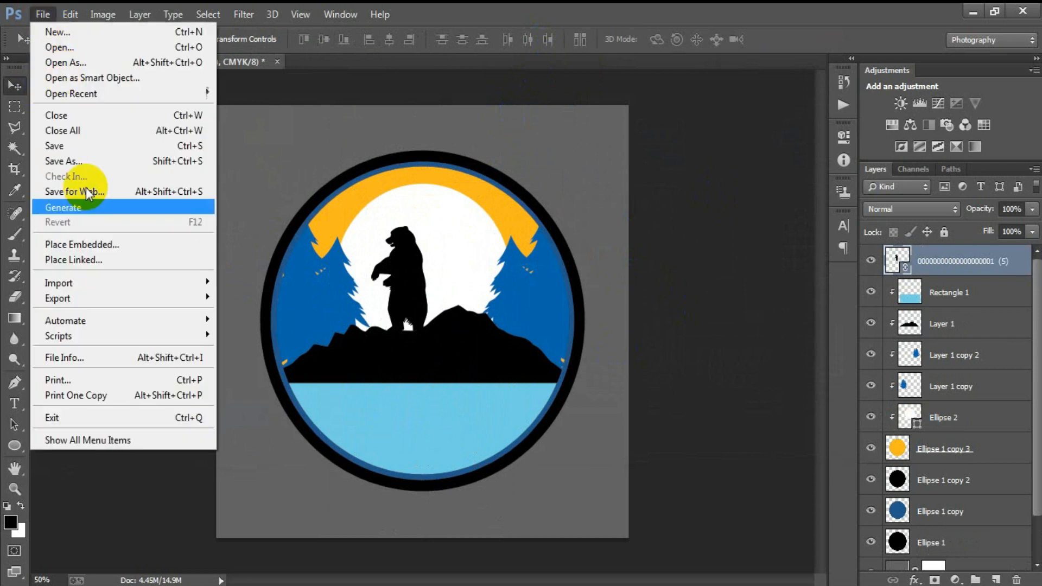
# - Place the flying birds image, shrink it, and tilt it over the moon
pyautogui.click(82, 259)
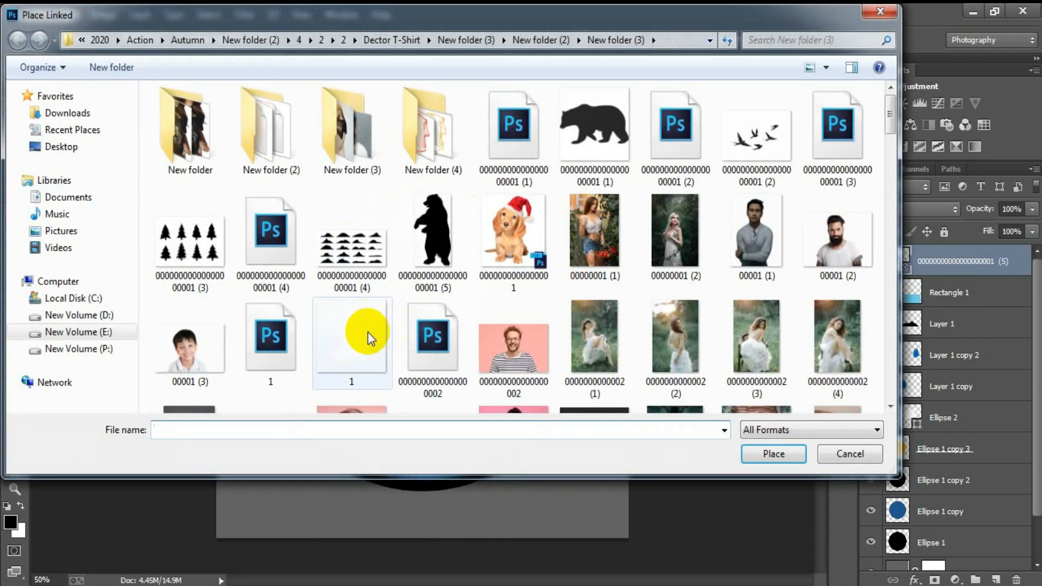
pyautogui.click(680, 142)
pyautogui.click(786, 458)
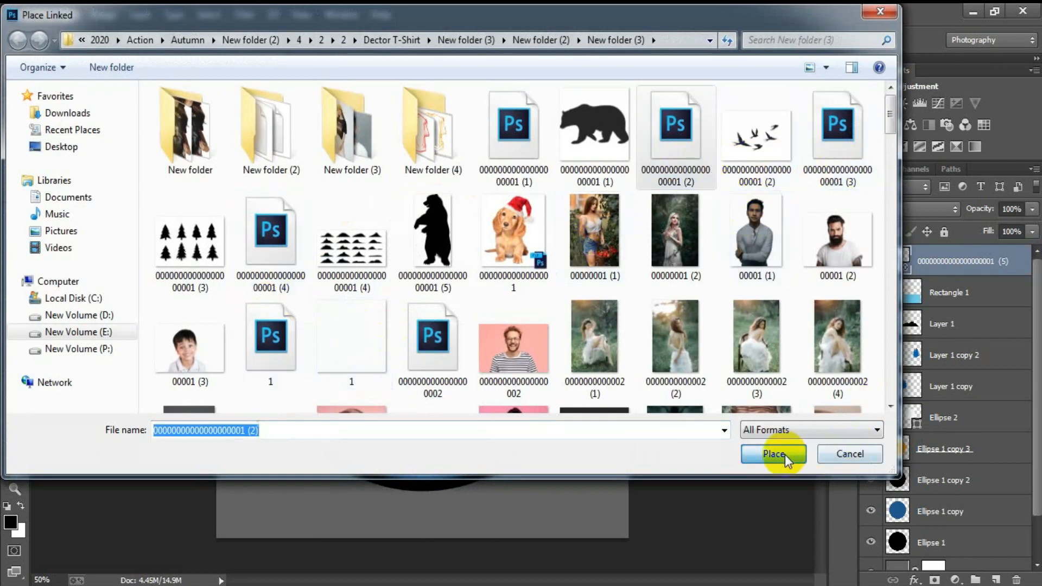
pyautogui.moveTo(627, 470); pyautogui.dragTo(507, 379)
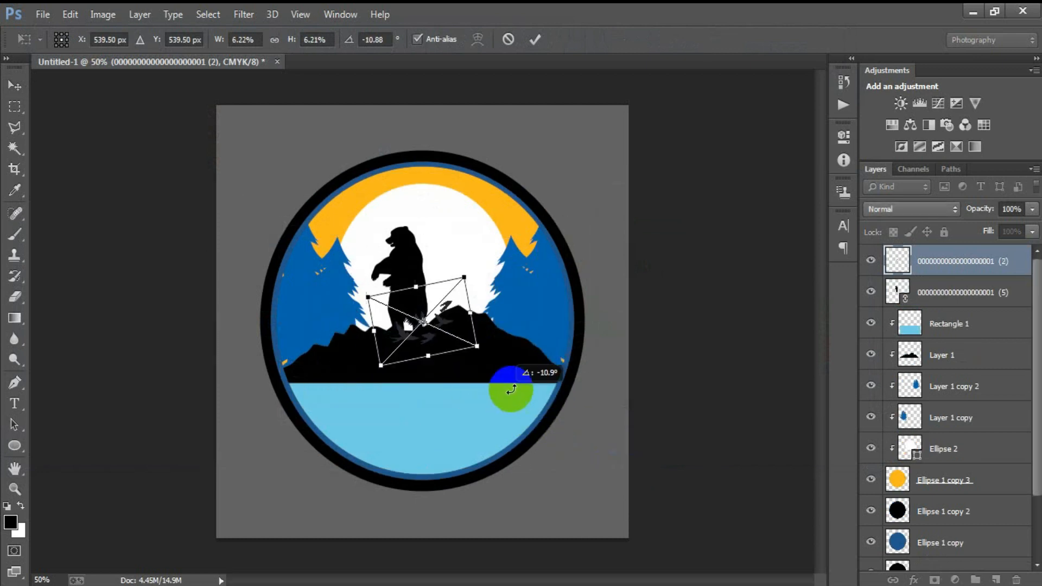
pyautogui.moveTo(456, 324); pyautogui.dragTo(406, 195)
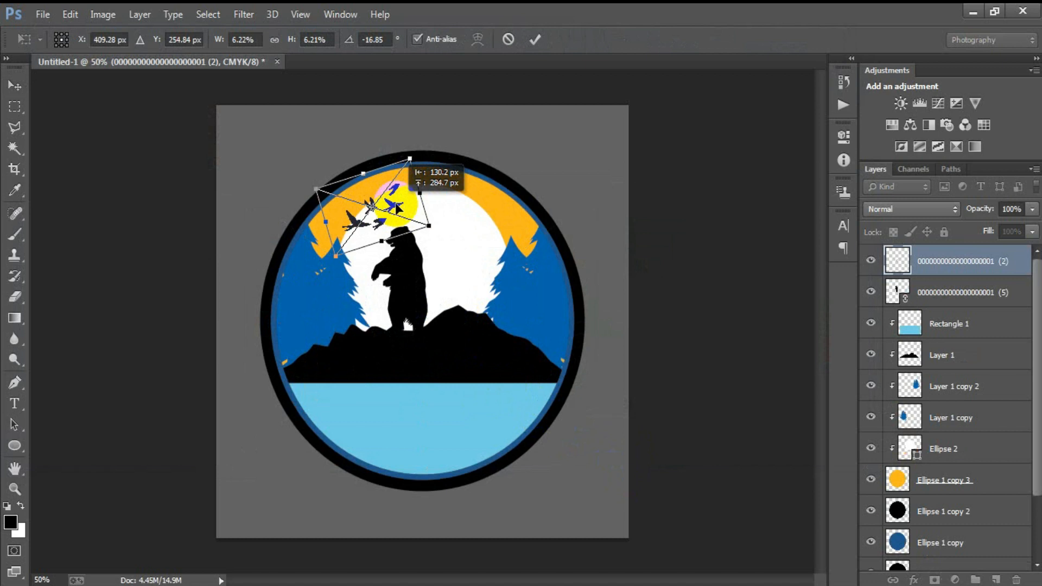
pyautogui.click(535, 40)
# - Rasterize the birds layer and set Hue/Saturation Lightness to -100 to make them black
pyautogui.rightClick(936, 256)
pyautogui.click(657, 302)
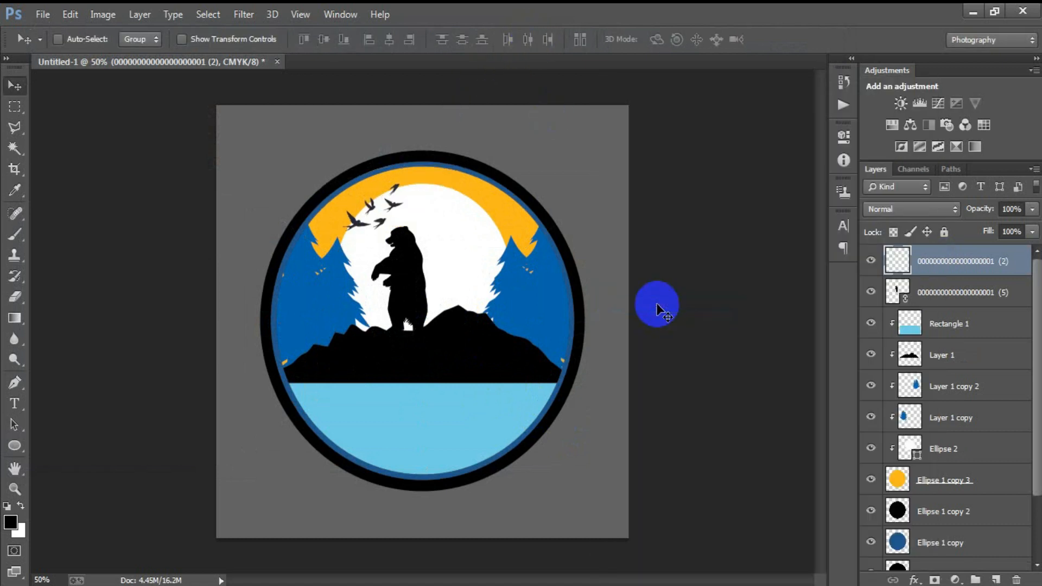
pyautogui.hotkey('ctrl', 'u')
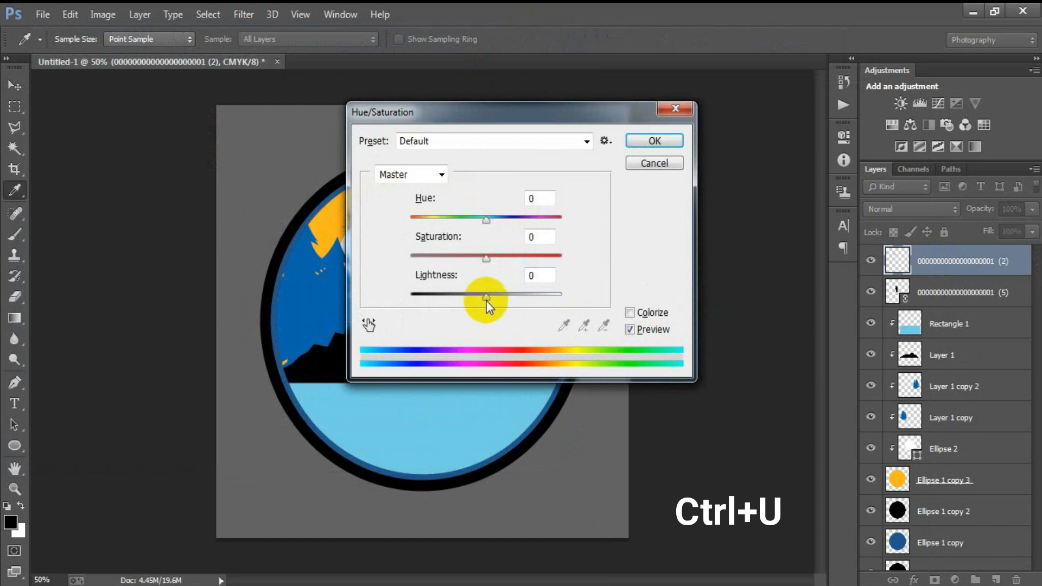
pyautogui.moveTo(486, 298); pyautogui.dragTo(412, 293)
pyautogui.click(651, 142)
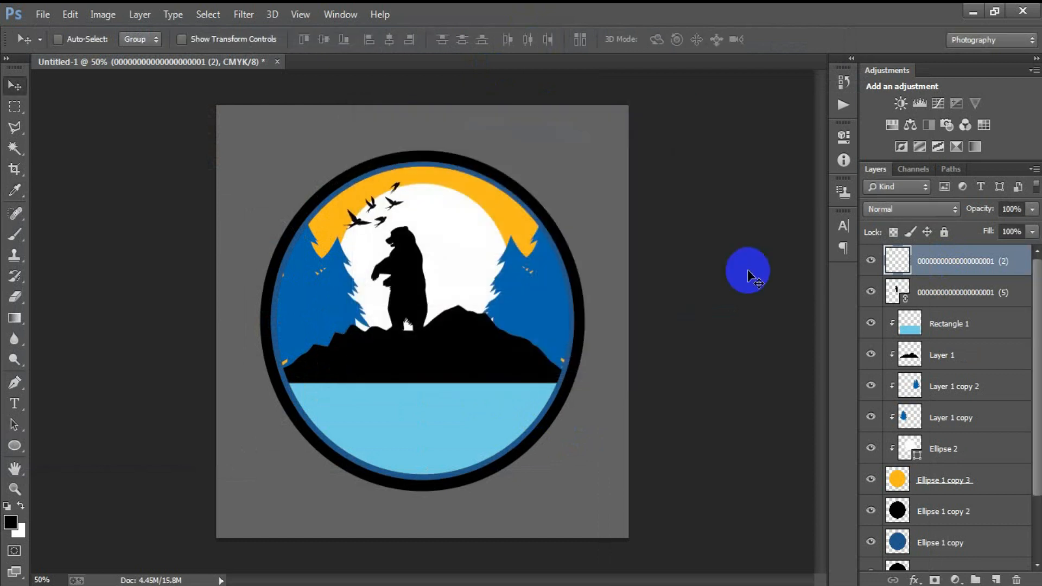
# - Add a new layer and paste the ADVENTURE text onto the canvas
pyautogui.click(995, 580)
pyautogui.keyDown('ctrl'); pyautogui.click(902, 297); pyautogui.keyUp('ctrl')
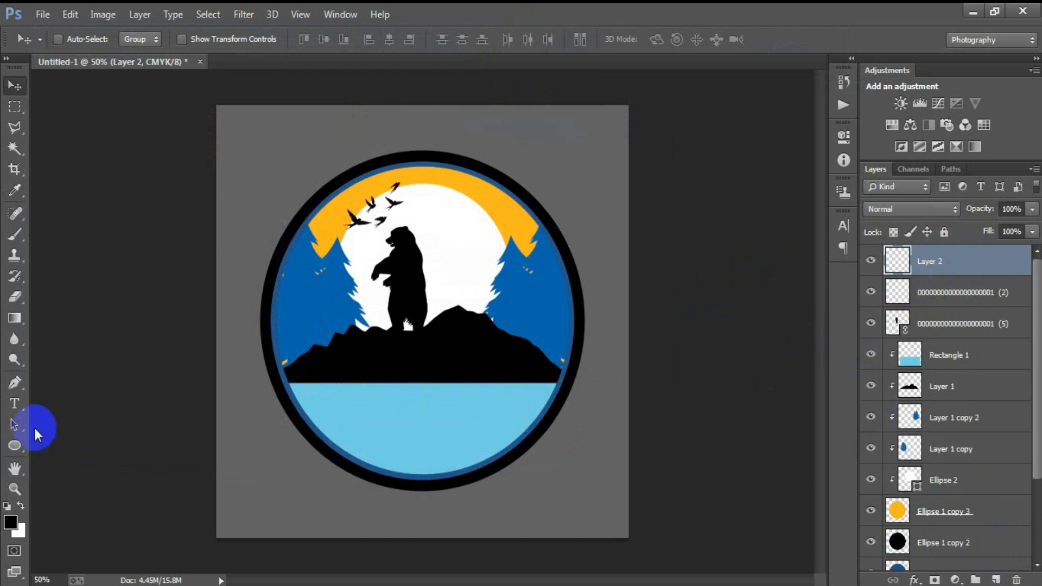
pyautogui.click(239, 465)
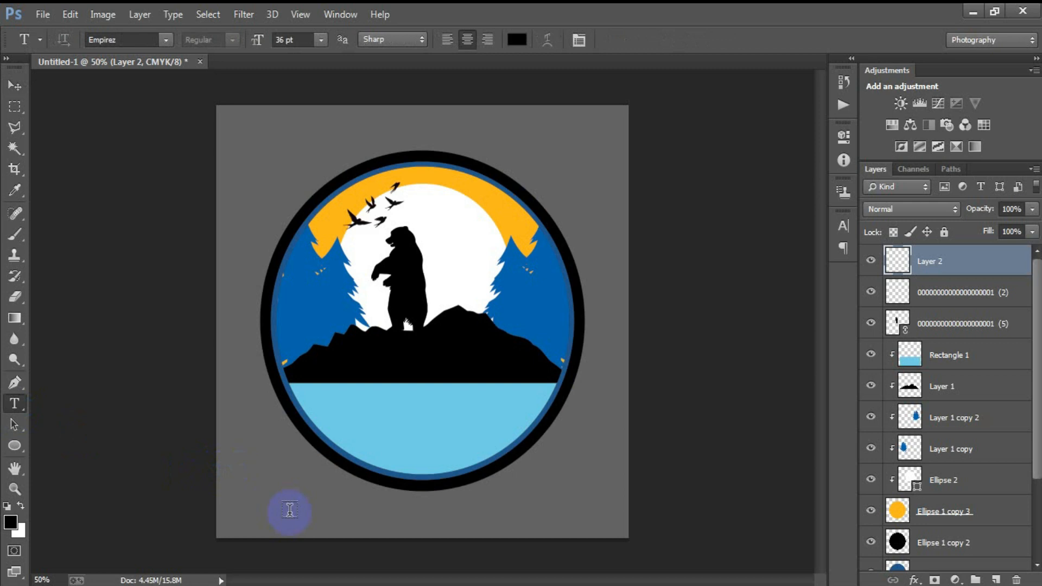
pyautogui.write('ADVENTURE')
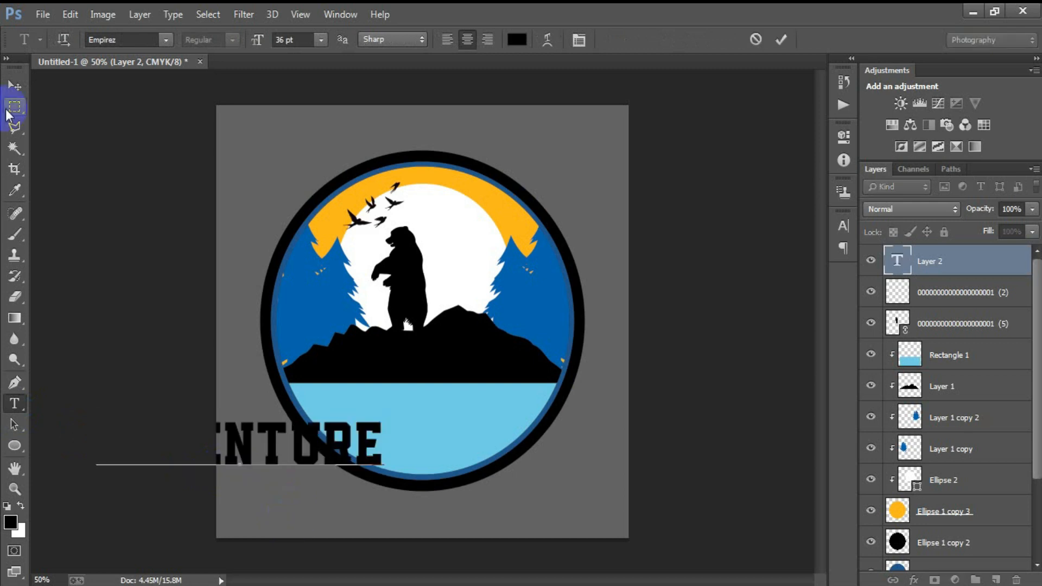
pyautogui.click(14, 86)
# - Set the ADVENTURE text colour to near-white f6fbff in the Character panel
pyautogui.click(843, 226)
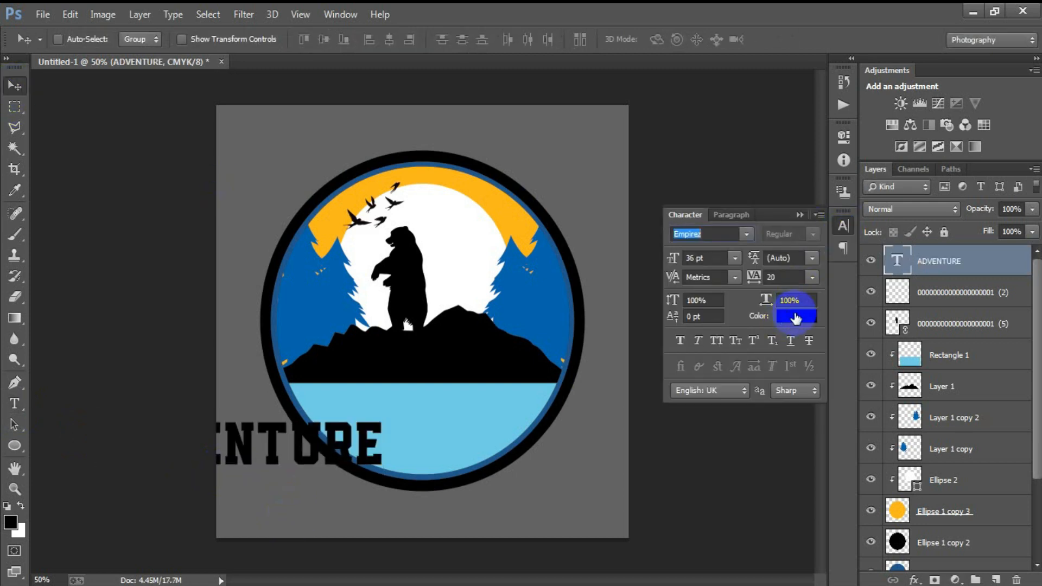
pyautogui.click(796, 317)
pyautogui.click(516, 172)
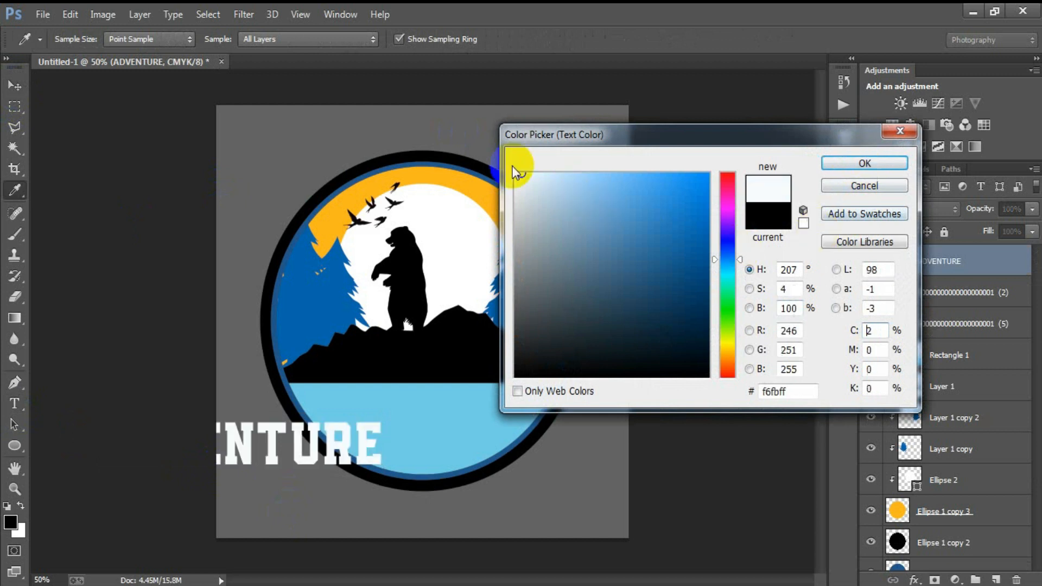
pyautogui.click(846, 166)
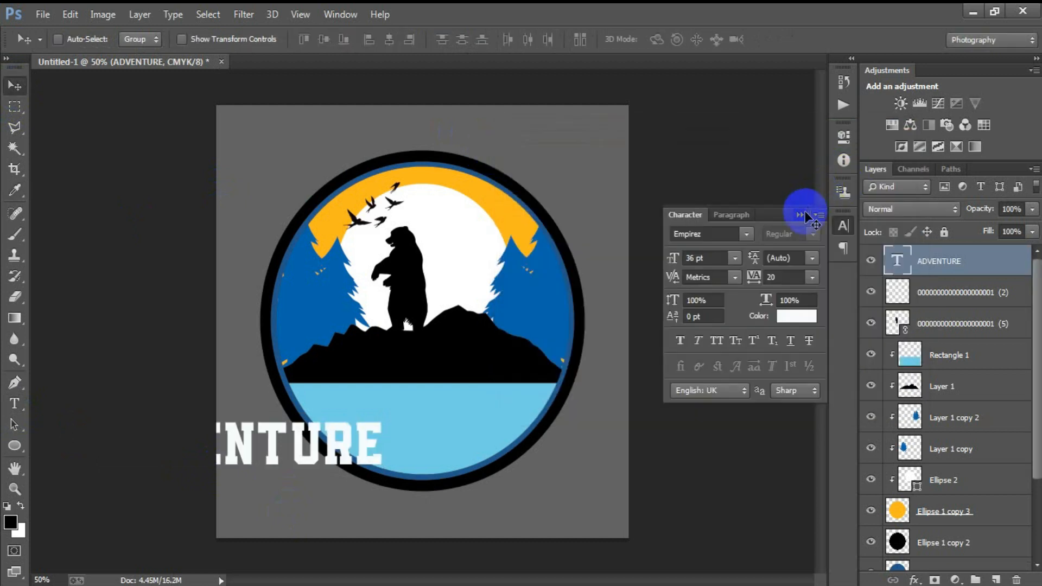
pyautogui.click(801, 215)
# - Move ADVENTURE onto the mountain band and scale it down to about 63%
pyautogui.moveTo(302, 442); pyautogui.dragTo(495, 378)
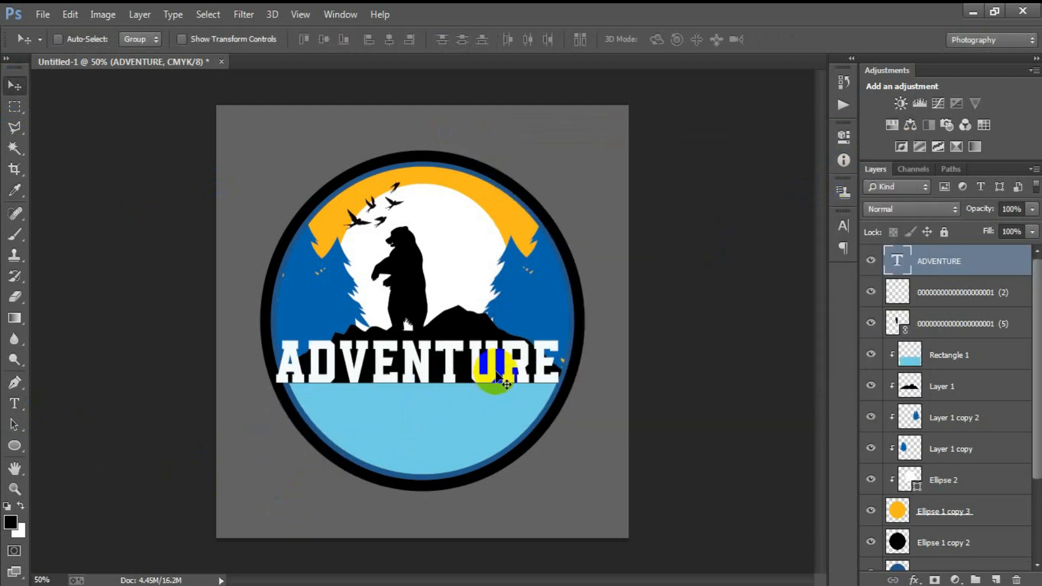
pyautogui.hotkey('ctrl', 't')
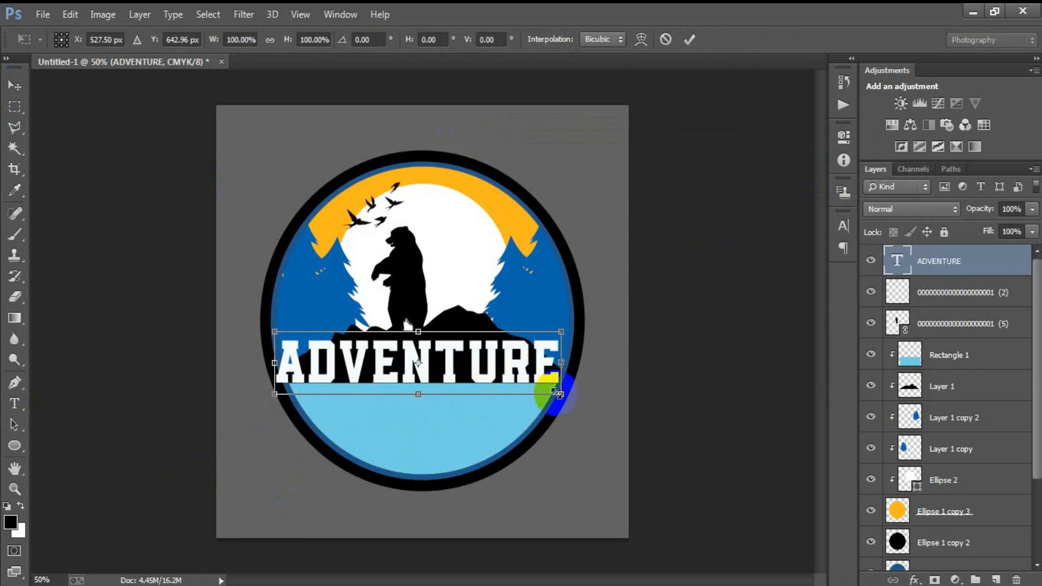
pyautogui.moveTo(565, 398); pyautogui.dragTo(519, 375)
pyautogui.click(683, 42)
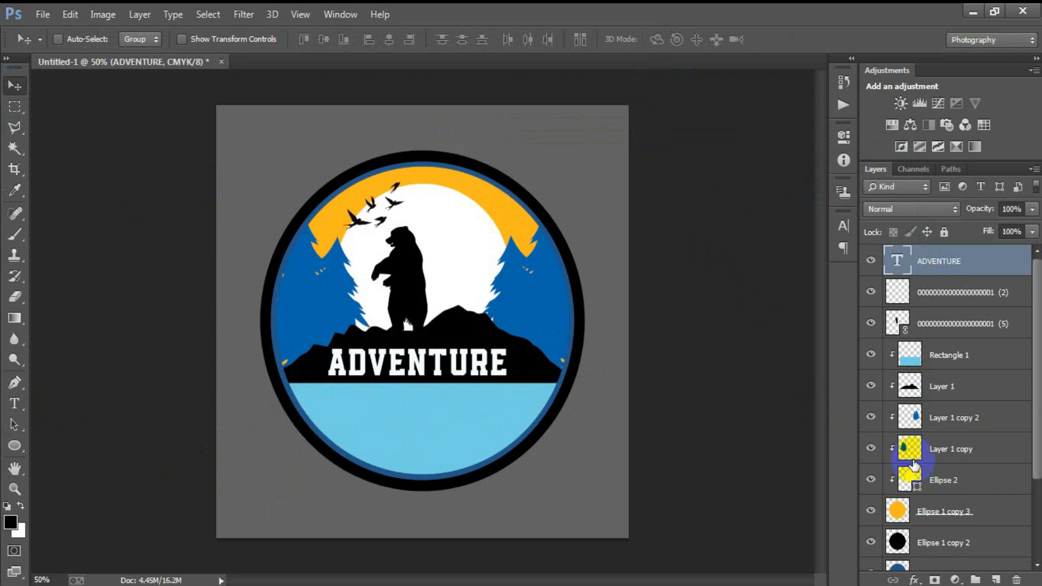
pyautogui.scroll(-3, 913, 460)
# - Align ADVENTURE to the horizontal centre of the Background layer
pyautogui.click(932, 555)
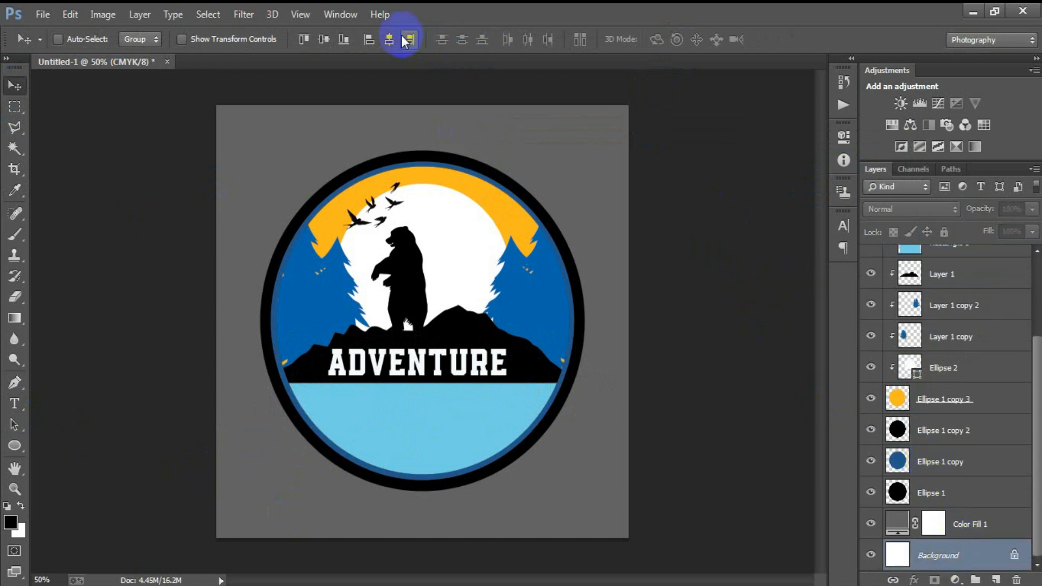
pyautogui.click(389, 39)
pyautogui.scroll(4, 864, 325)
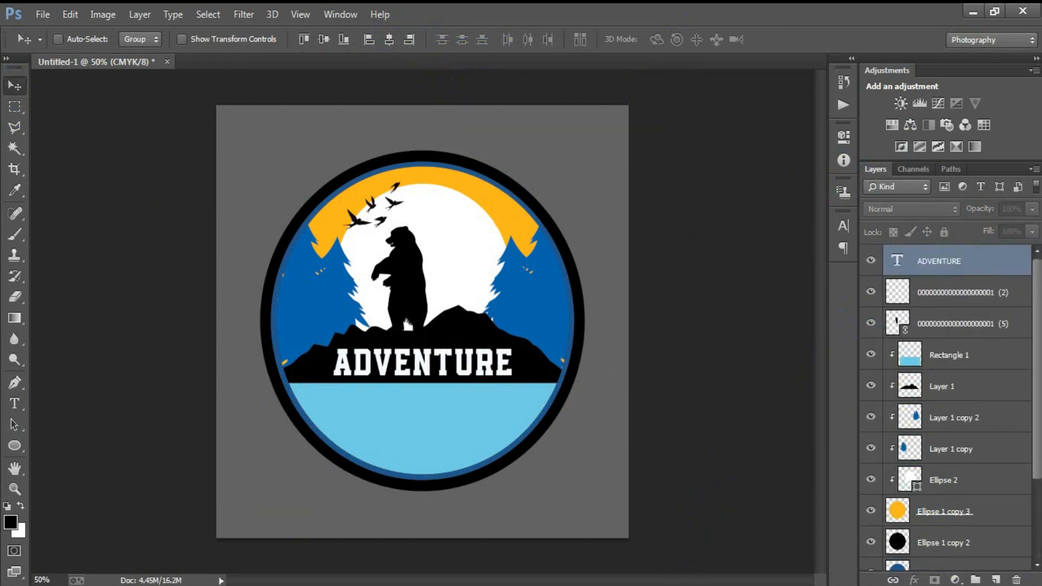
pyautogui.click(871, 260)
pyautogui.click(871, 261)
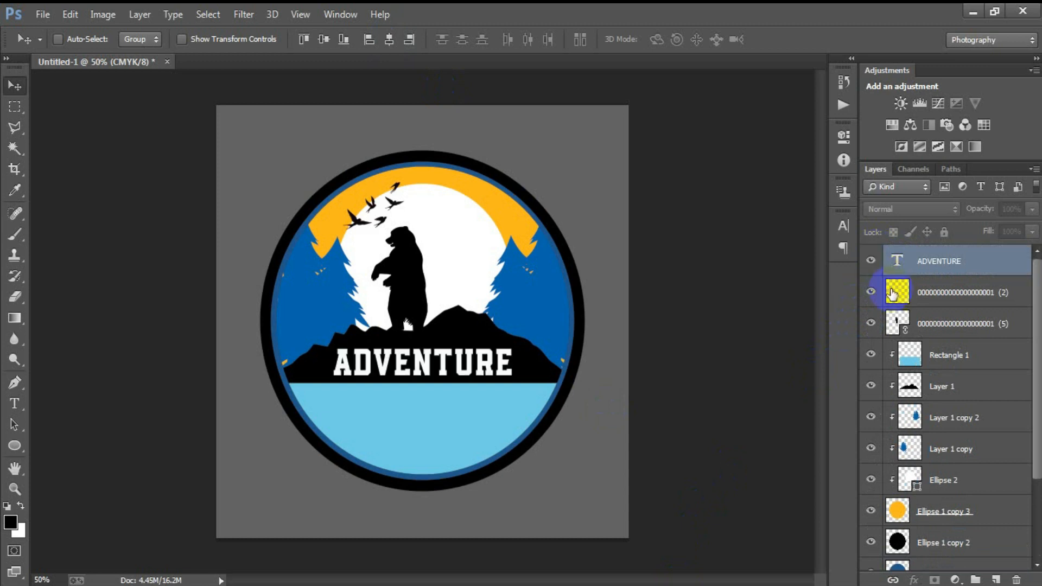
# - Warp the ADVENTURE text with a horizontal Bulge style at +10% bend
pyautogui.doubleClick(897, 266)
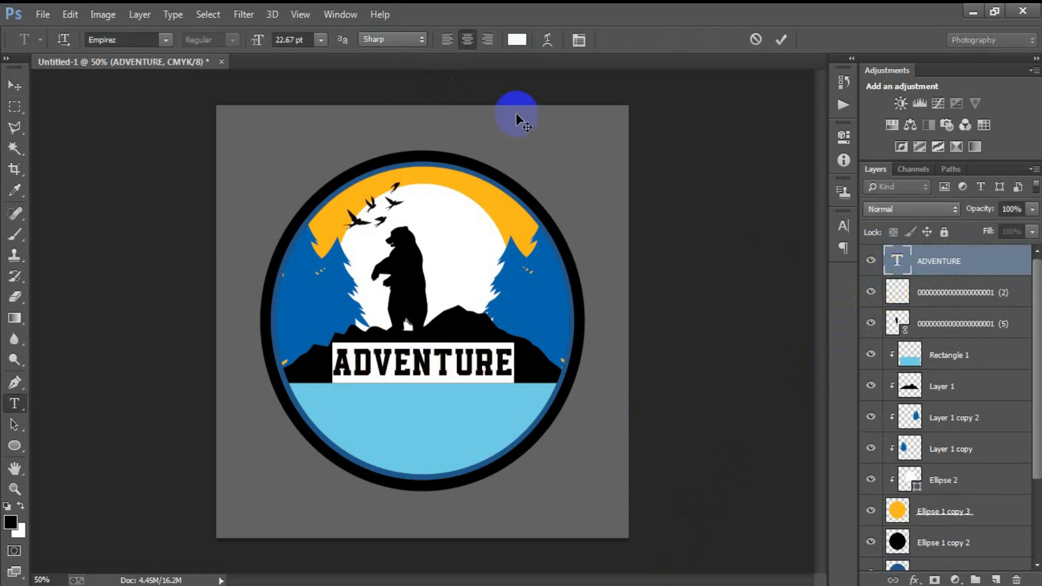
pyautogui.click(547, 41)
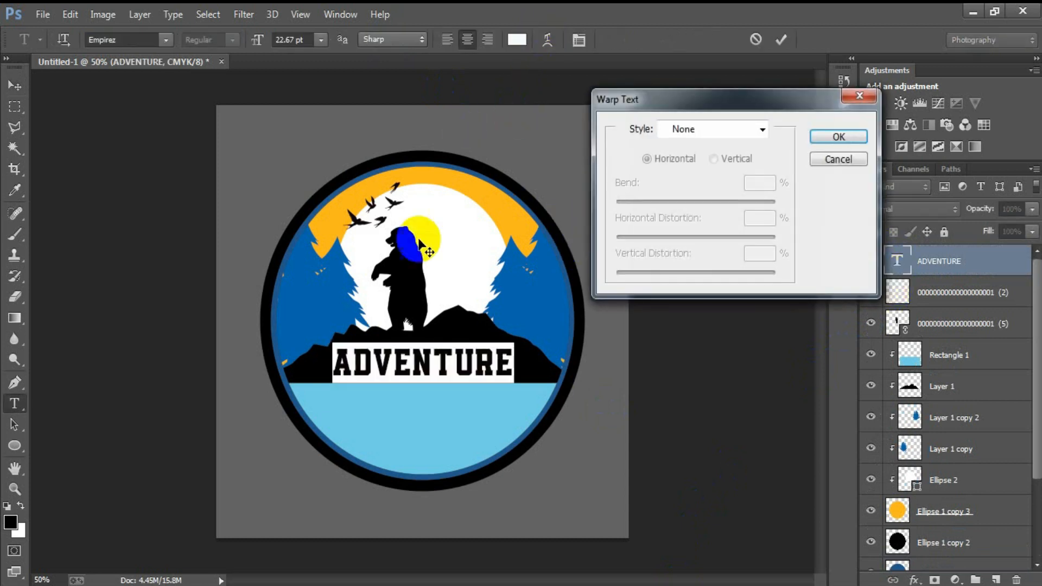
pyautogui.click(700, 129)
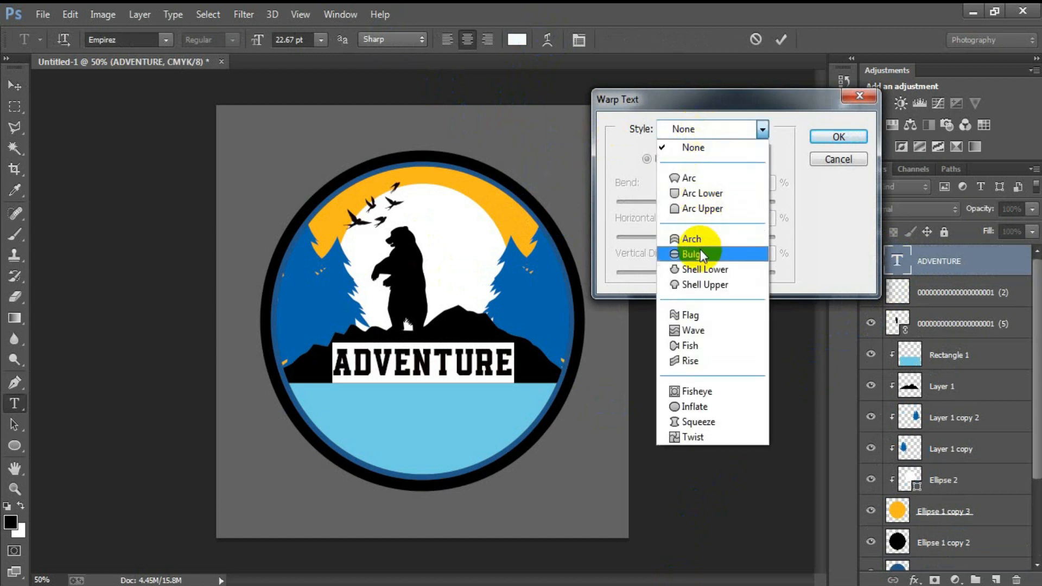
pyautogui.click(700, 233)
pyautogui.moveTo(734, 202); pyautogui.dragTo(703, 203)
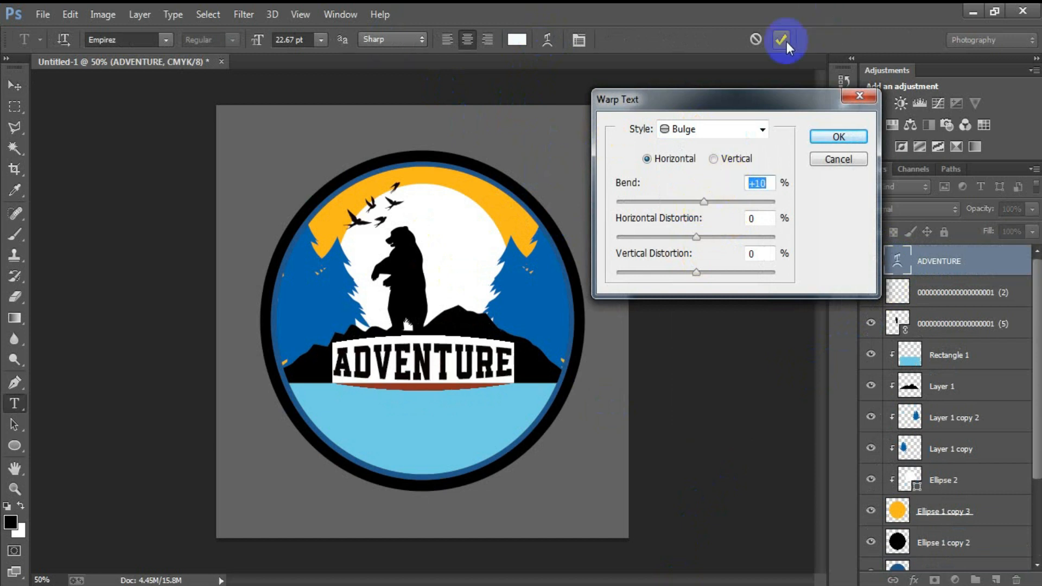
pyautogui.click(826, 135)
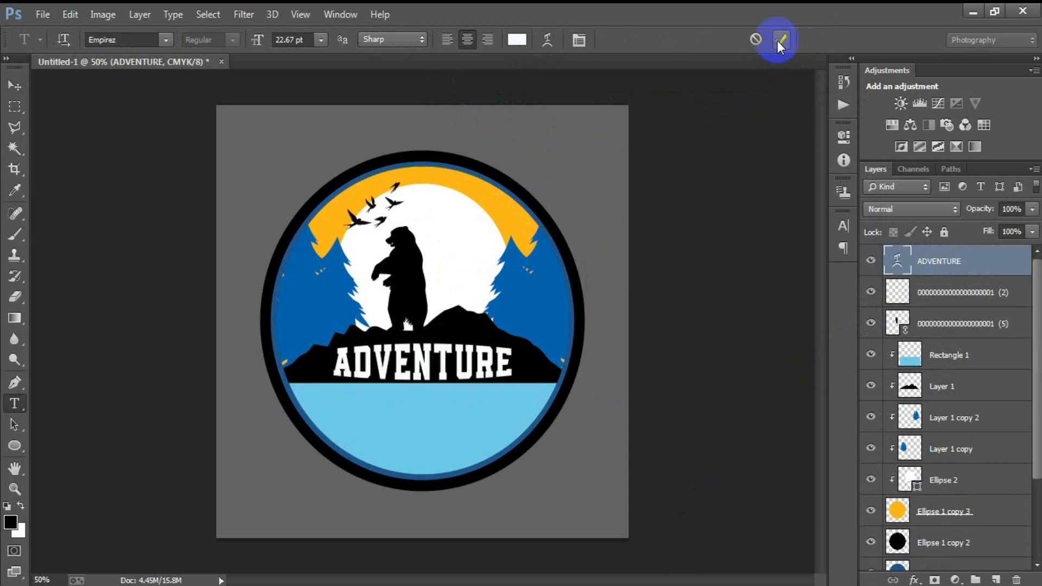
pyautogui.click(781, 39)
pyautogui.press('v')
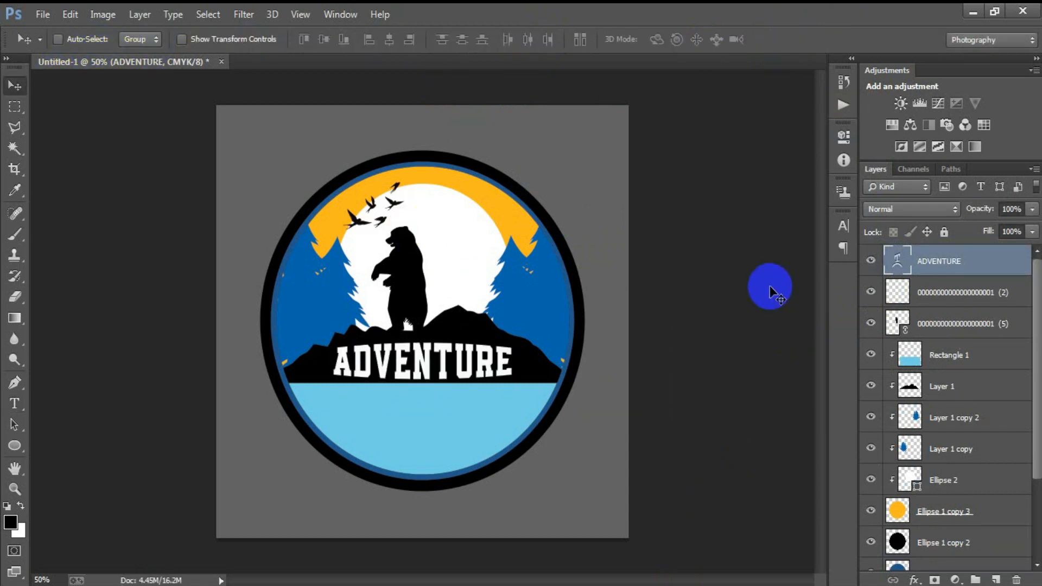
# - On a new layer, paste WILDLIFE text and centre it on the light-blue band
pyautogui.click(997, 579)
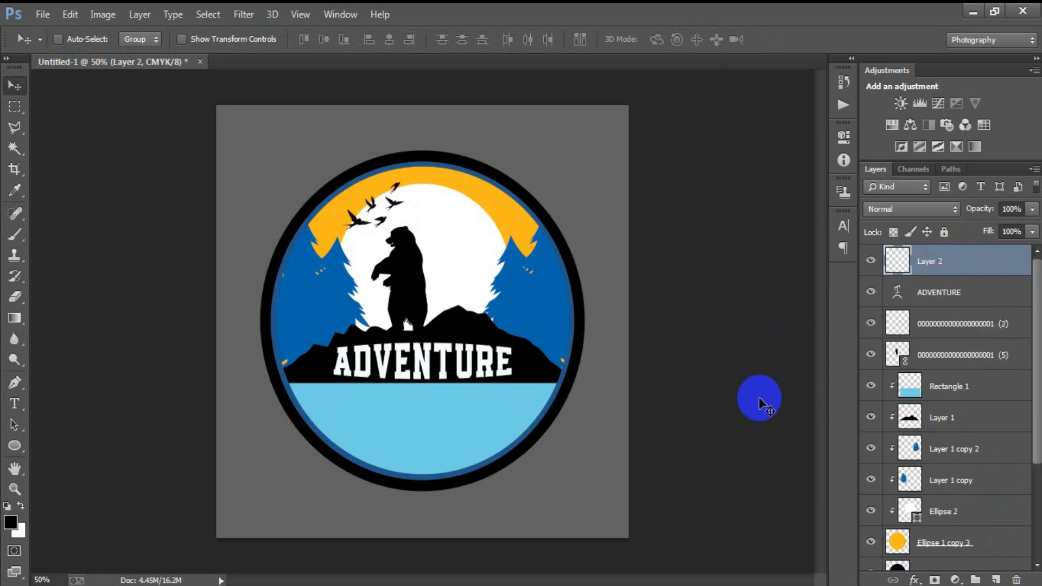
pyautogui.click(15, 404)
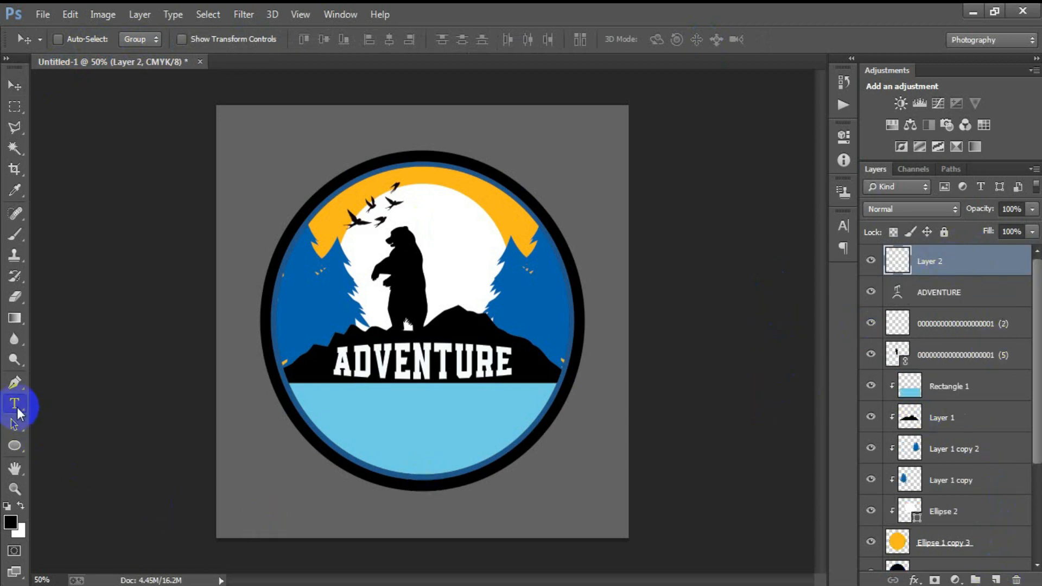
pyautogui.click(361, 506)
pyautogui.write('WILDLIFE')
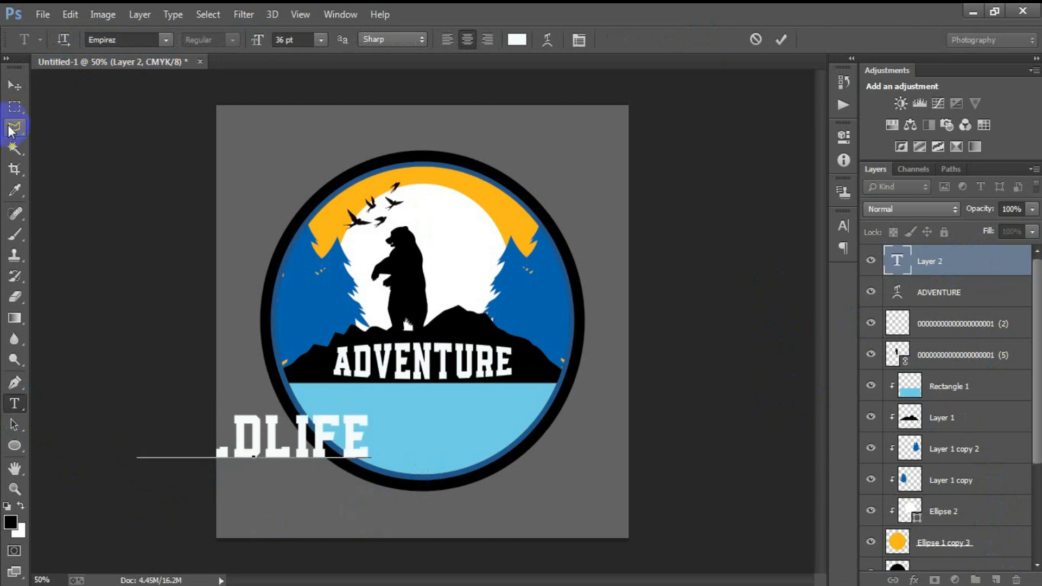
pyautogui.click(15, 85)
pyautogui.moveTo(313, 421); pyautogui.dragTo(471, 408)
# - Warp WILDLIFE with Arc Lower at 31 bend and nudge it into place
pyautogui.doubleClick(894, 264)
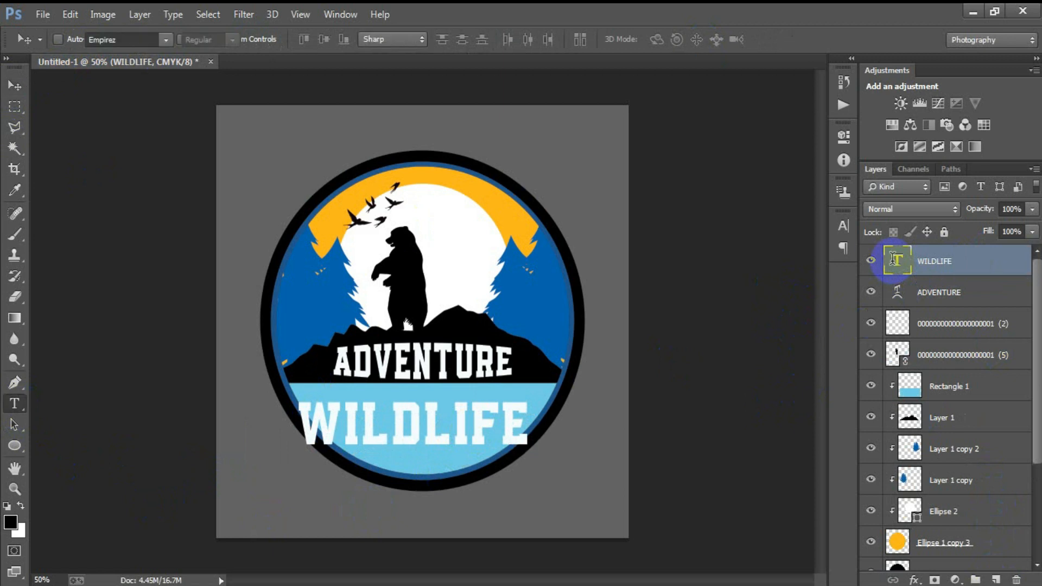
pyautogui.click(547, 41)
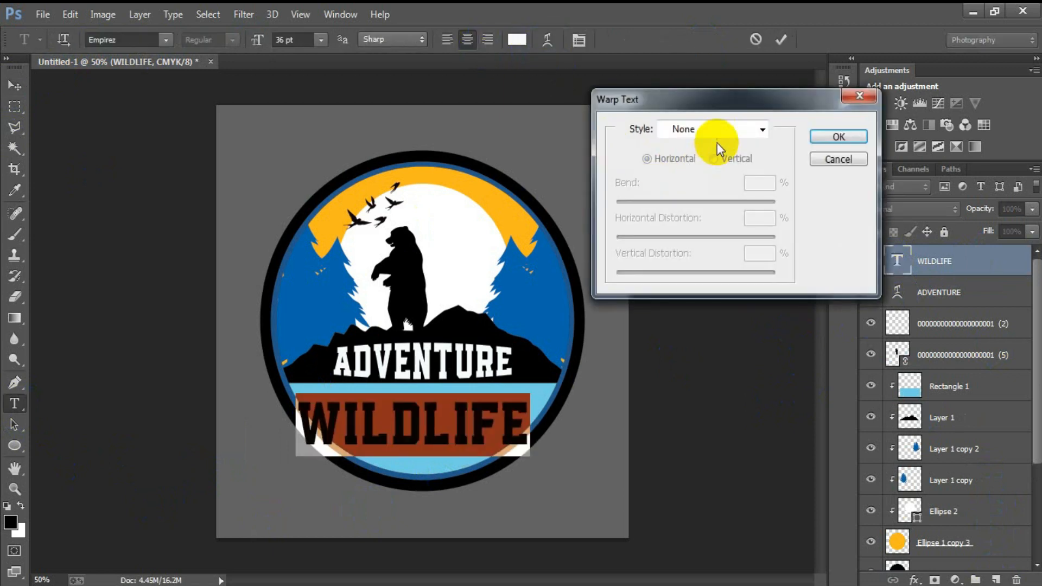
pyautogui.click(717, 131)
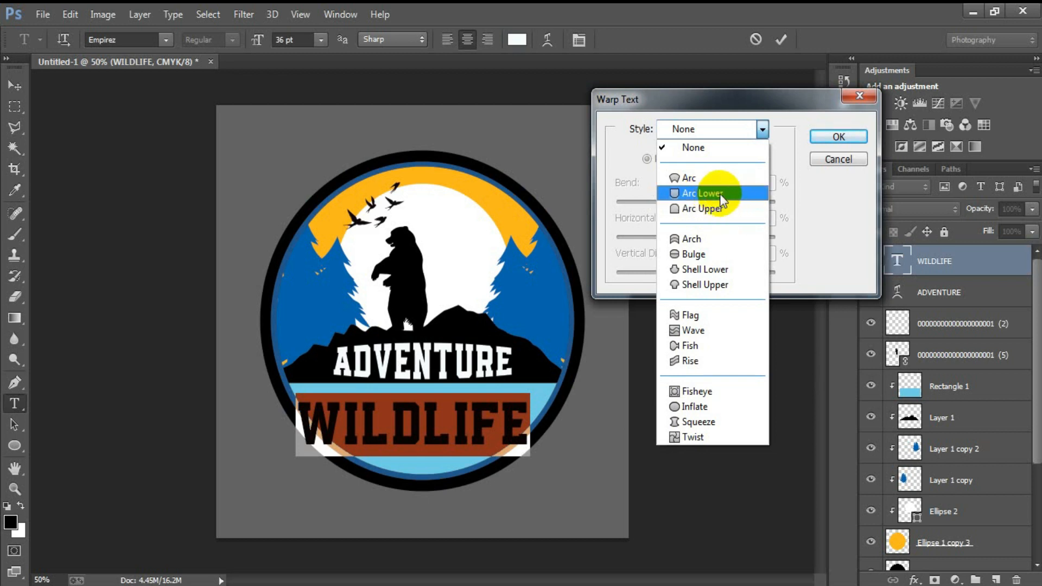
pyautogui.click(720, 193)
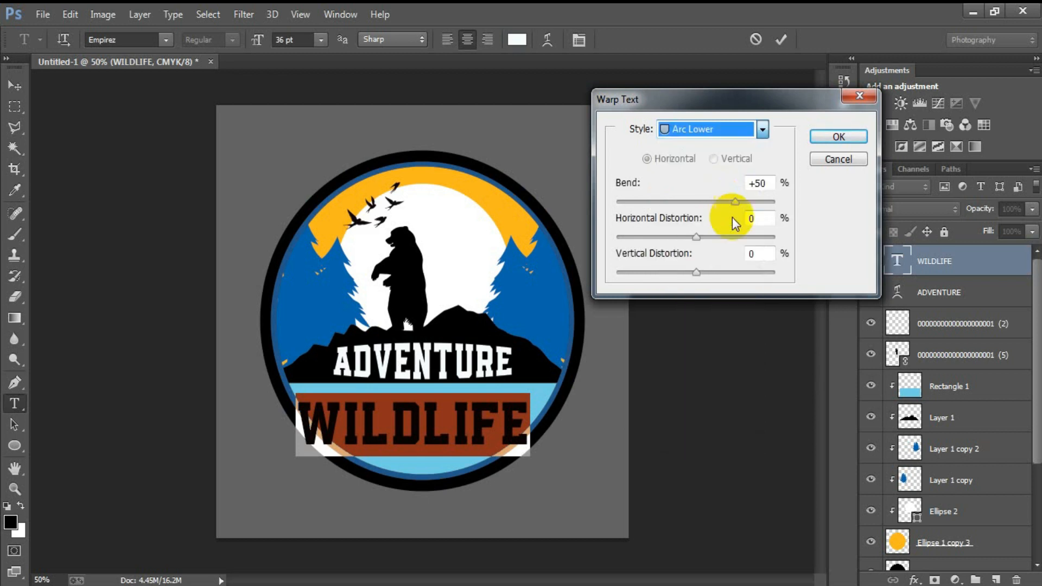
pyautogui.doubleClick(759, 185)
pyautogui.write('31')
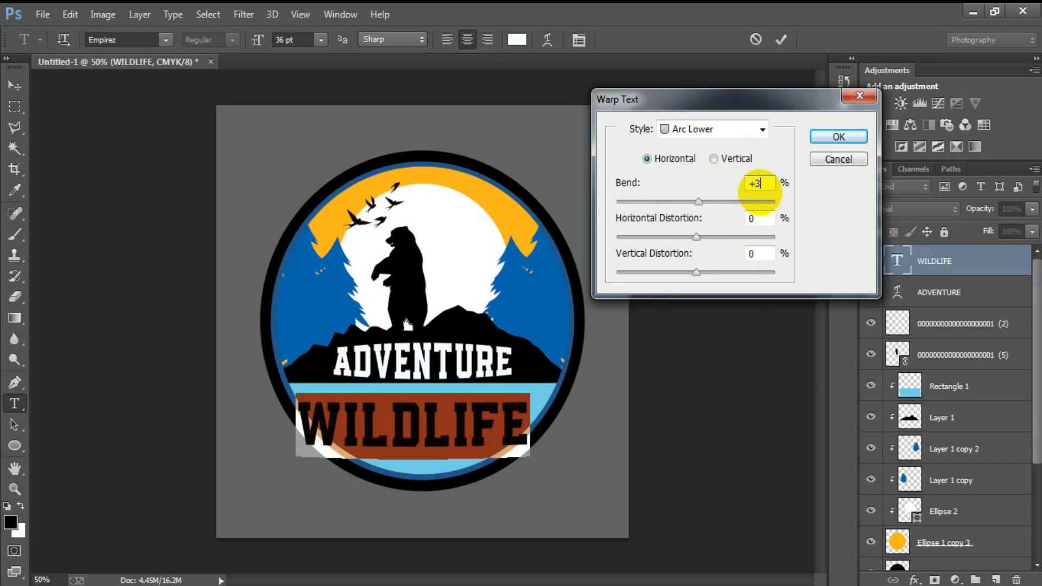
pyautogui.click(852, 138)
pyautogui.click(781, 40)
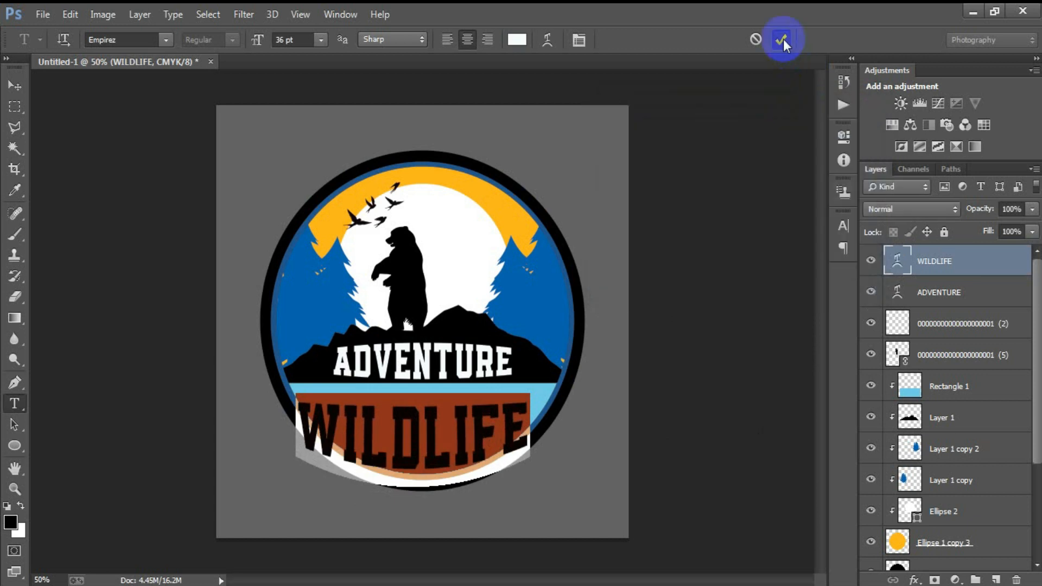
pyautogui.press('v')
pyautogui.hotkey('shift', 'Down')
pyautogui.hotkey('shift', 'Down')
pyautogui.hotkey('shift', 'Down')
pyautogui.hotkey('shift', 'Down')
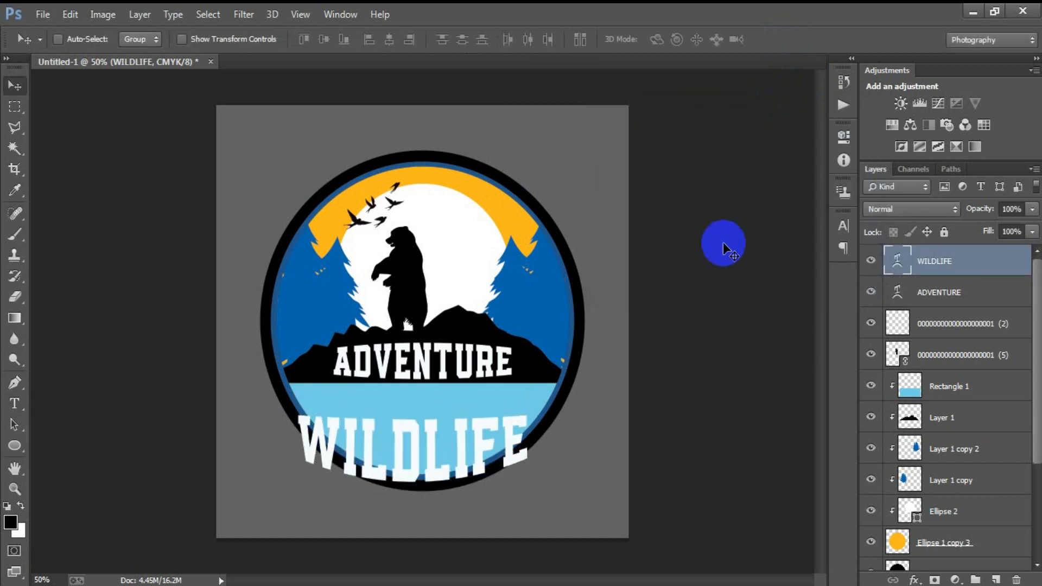
pyautogui.hotkey('shift', 'Up')
pyautogui.hotkey('shift', 'Up')
pyautogui.hotkey('shift', 'Up')
pyautogui.hotkey('shift', 'Up')
pyautogui.hotkey('shift', 'Up')
pyautogui.hotkey('shift', 'Up')
pyautogui.hotkey('shift', 'Up')
pyautogui.hotkey('shift', 'Up')
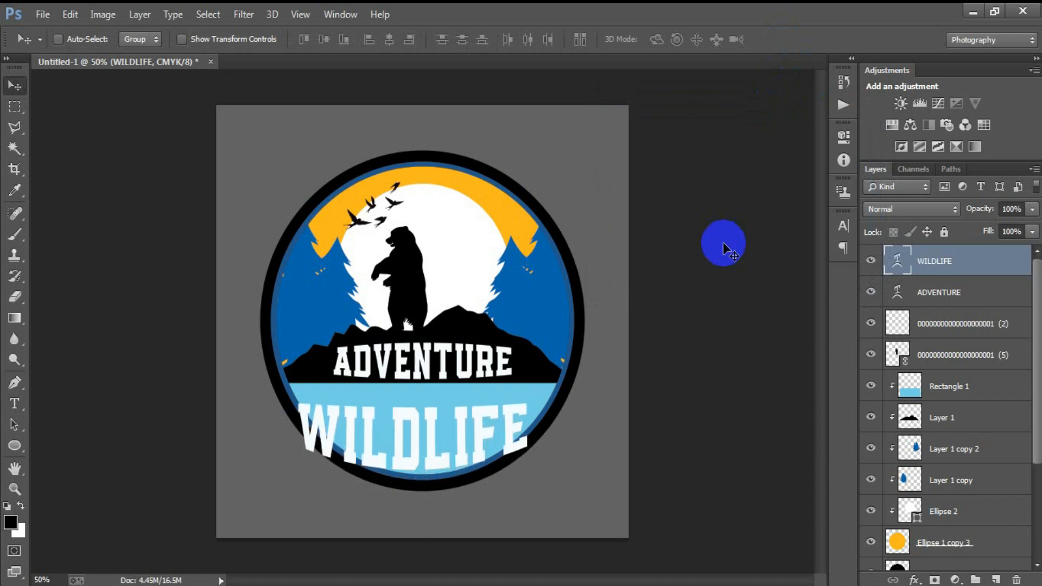
# - Clip WILDLIFE into Rectangle 1, reposition it in the band and stretch it taller
pyautogui.moveTo(981, 272); pyautogui.dragTo(968, 353)
pyautogui.click(971, 399)
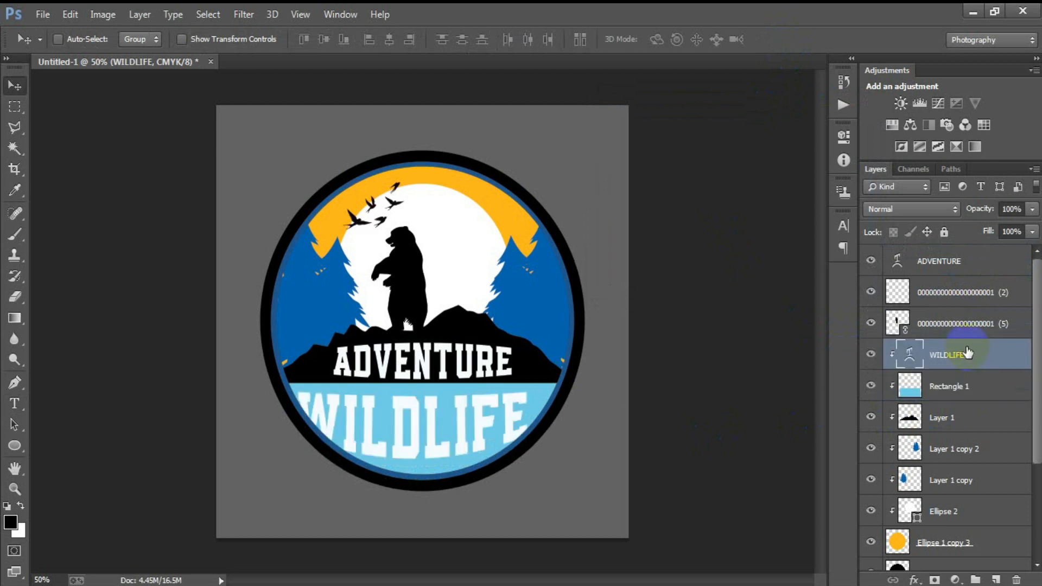
pyautogui.moveTo(383, 448); pyautogui.dragTo(471, 440)
pyautogui.hotkey('ctrl', 't')
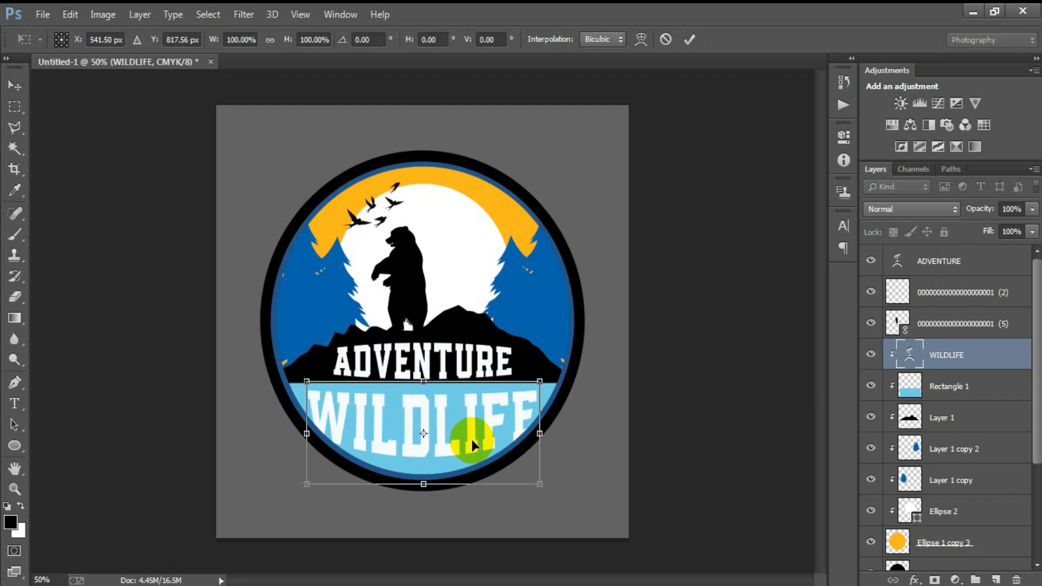
pyautogui.moveTo(424, 484); pyautogui.dragTo(424, 498)
pyautogui.moveTo(456, 435); pyautogui.dragTo(458, 446)
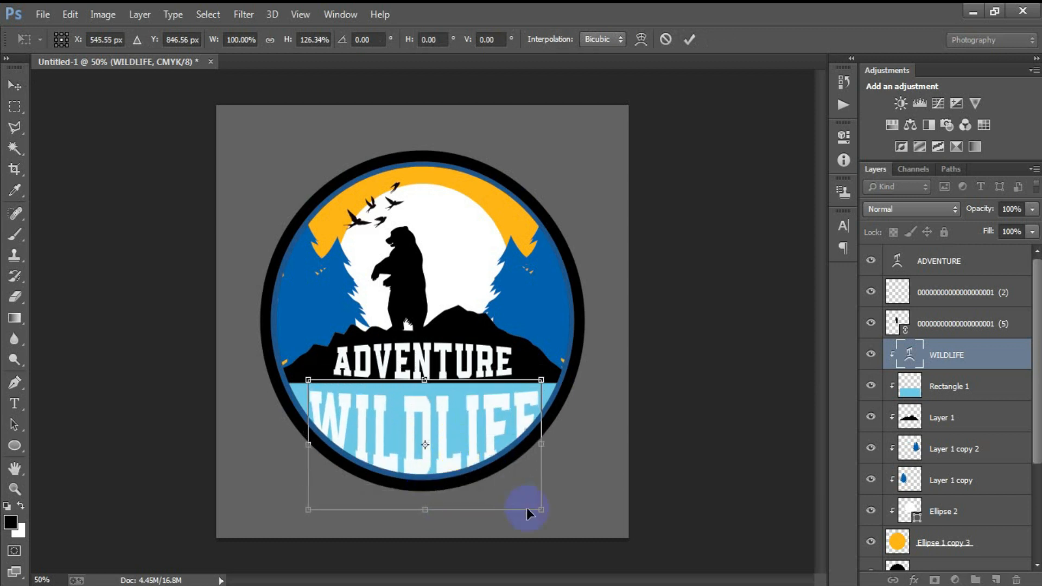
pyautogui.moveTo(543, 512); pyautogui.dragTo(539, 512)
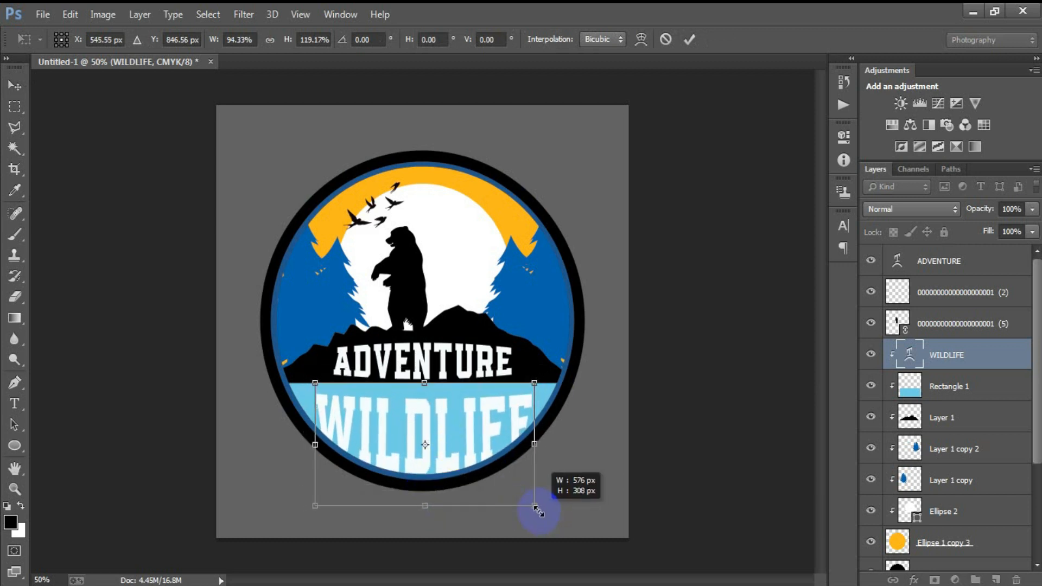
pyautogui.click(689, 40)
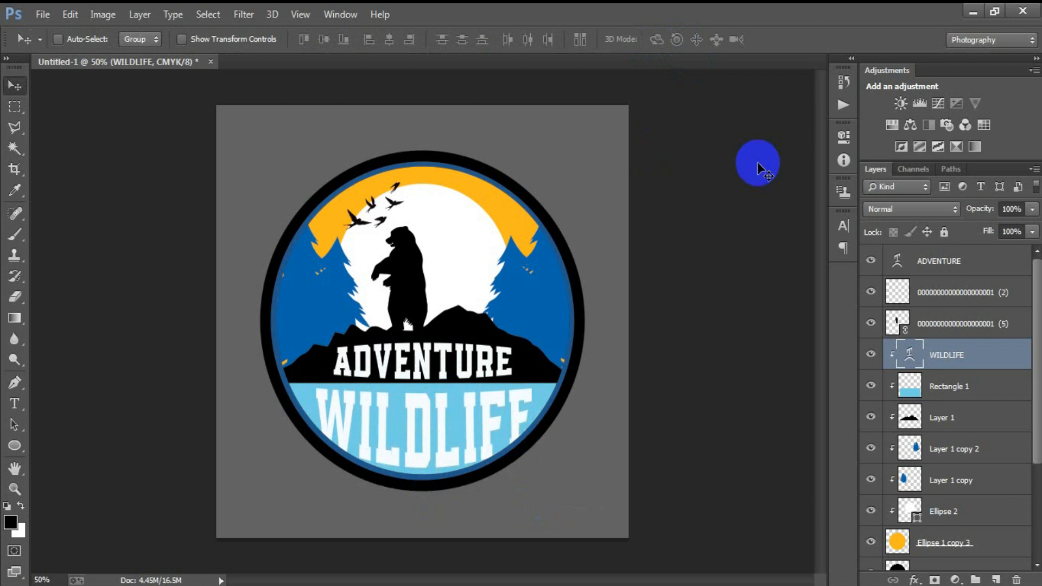
# - Fine-tune the WILDLIFE height to about 109%, then select the ADVENTURE layer
pyautogui.hotkey('ctrl', 't')
pyautogui.moveTo(426, 502); pyautogui.dragTo(425, 502)
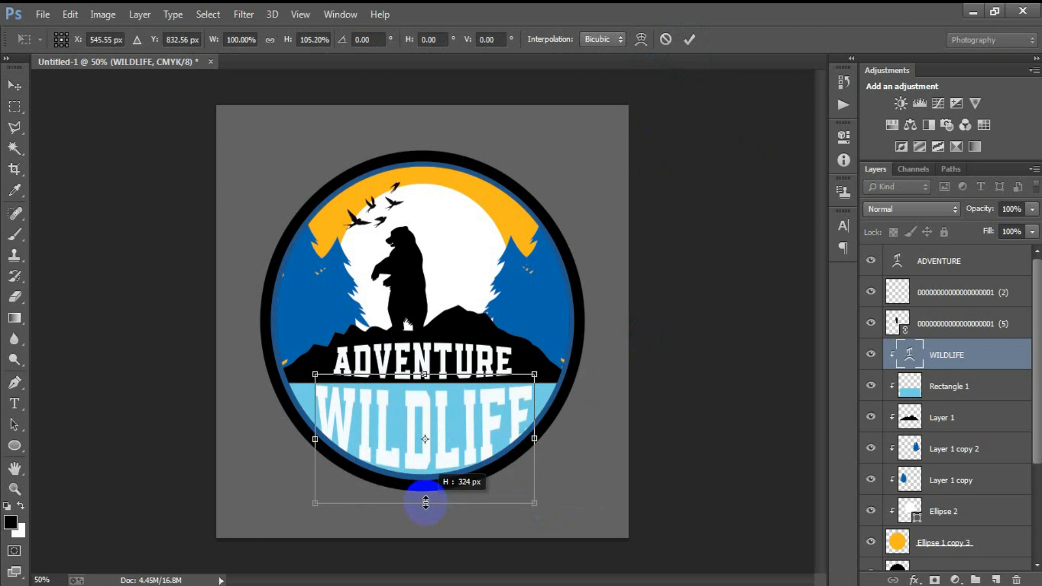
pyautogui.moveTo(426, 503); pyautogui.dragTo(426, 505)
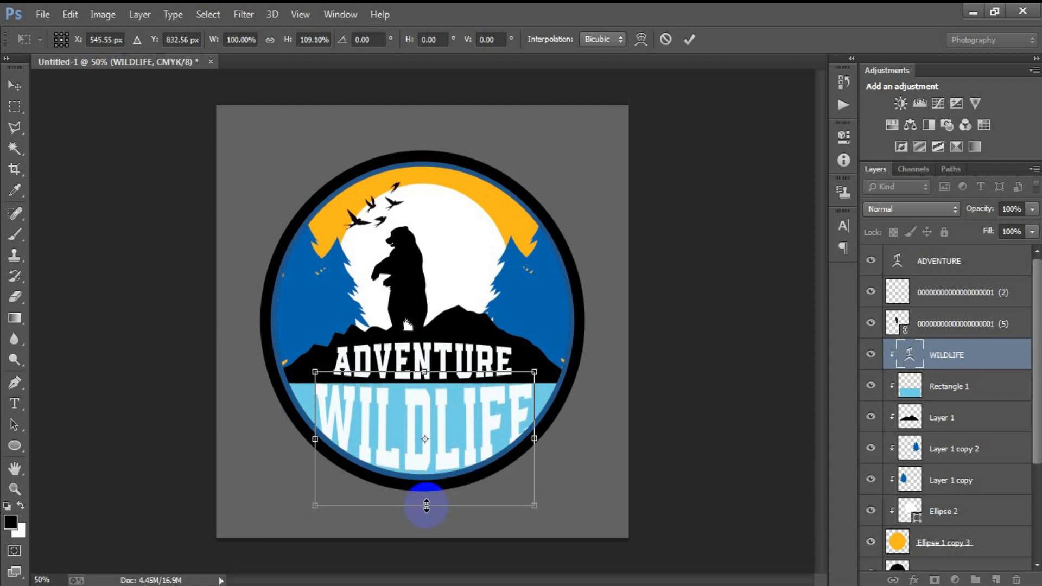
pyautogui.click(675, 41)
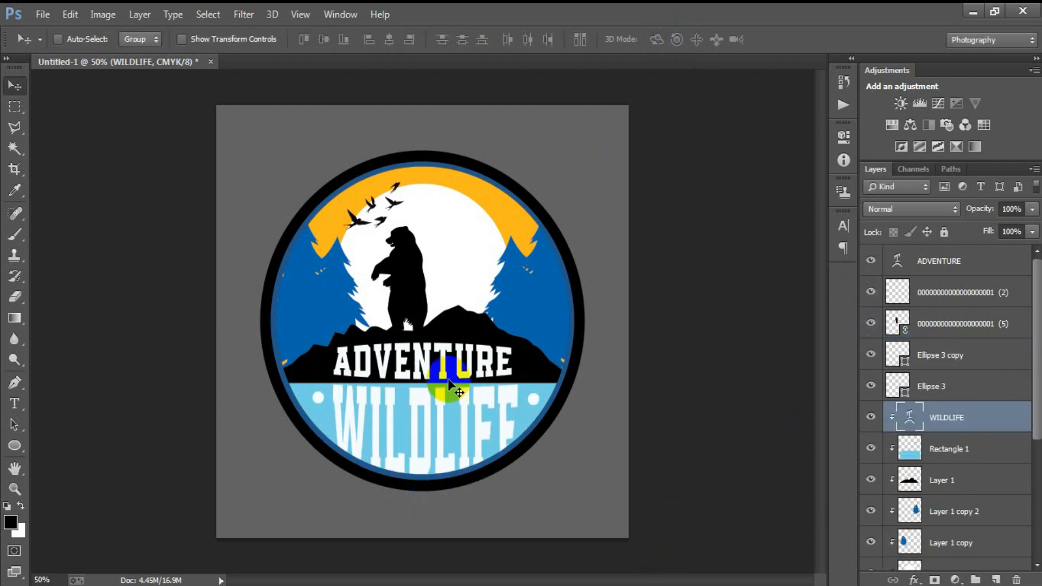
pyautogui.click(893, 262)
pyautogui.scroll(-3, 916, 394)
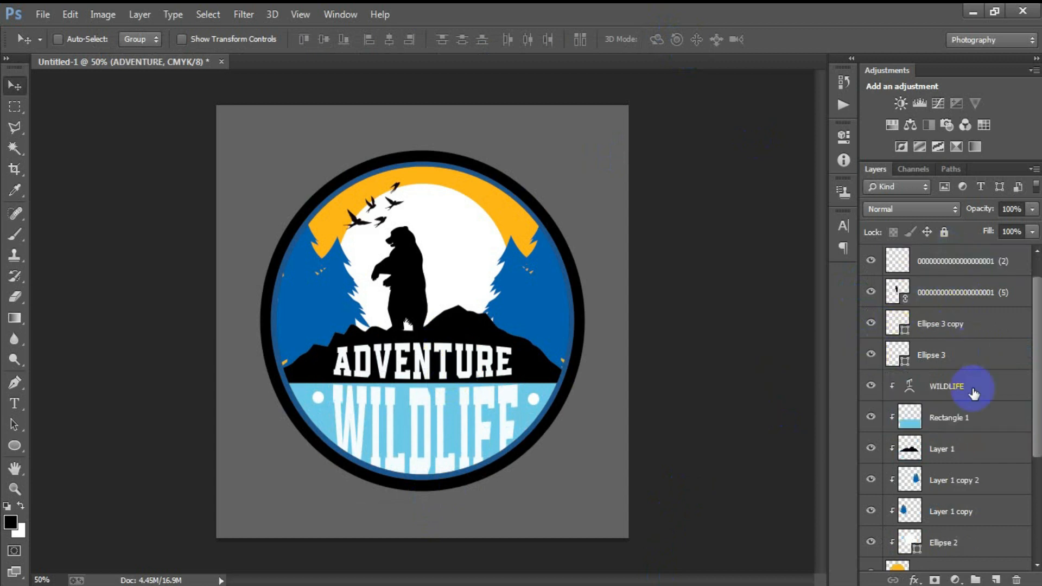
# - Group every badge layer down to Ellipse 1 with Ctrl+G
pyautogui.scroll(-3, 972, 461)
pyautogui.keyDown('shift'); pyautogui.click(956, 493); pyautogui.keyUp('shift')
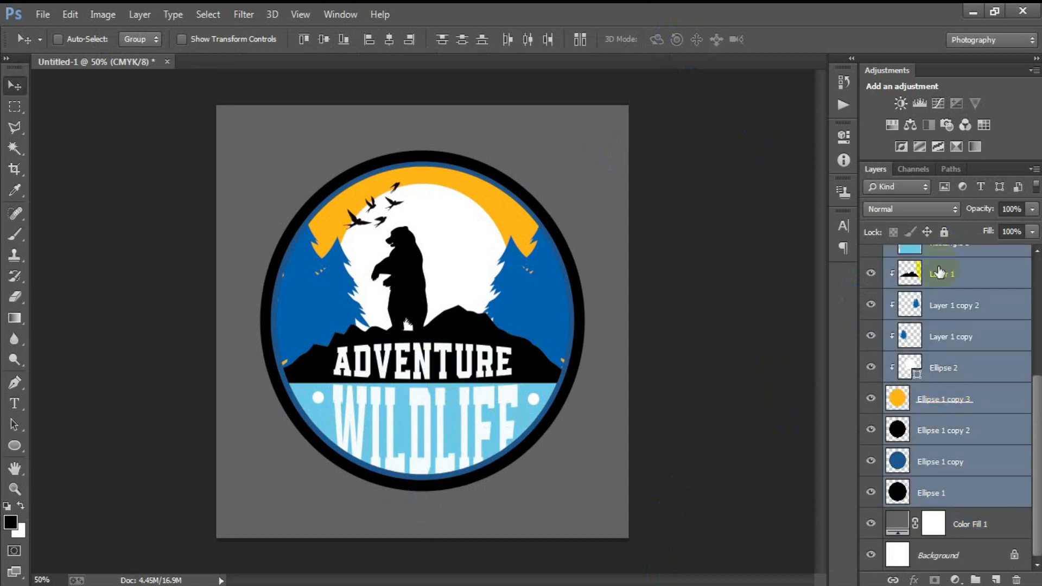
pyautogui.hotkey('ctrl', 'g')
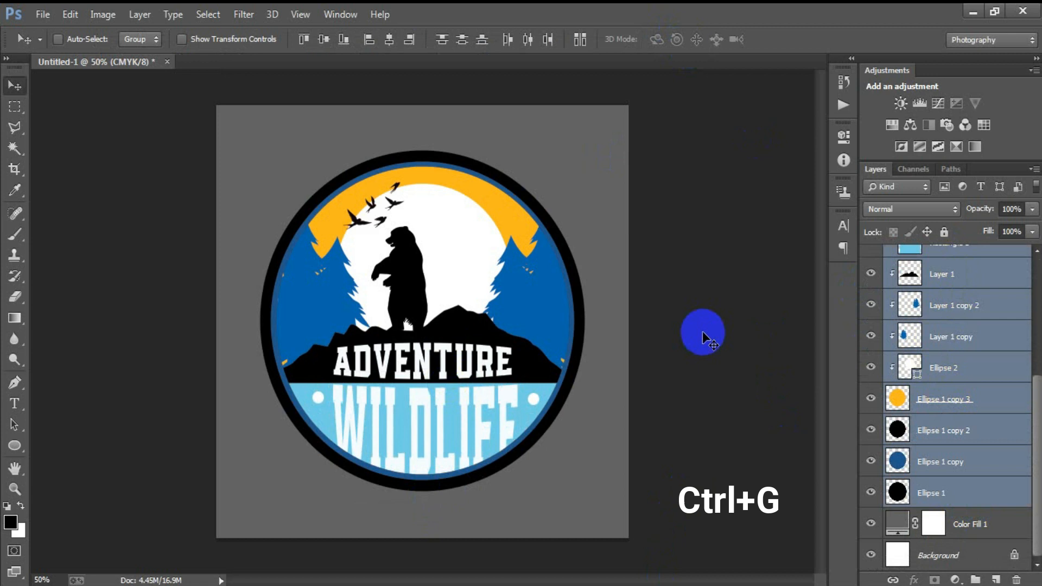
# - Change the Color Fill 1 background to pure black, then hide it
pyautogui.doubleClick(899, 275)
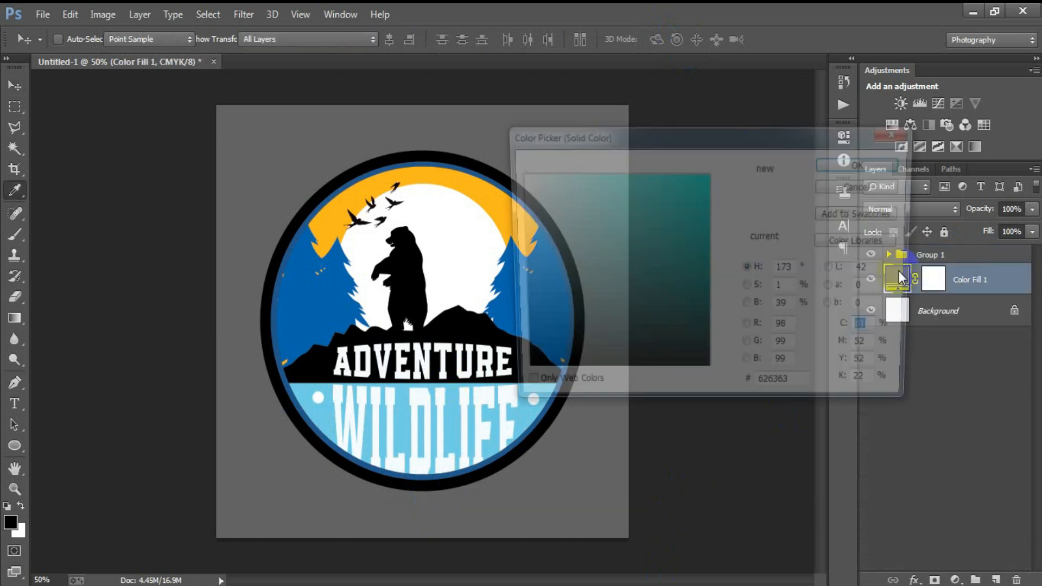
pyautogui.click(610, 325)
pyautogui.click(445, 410)
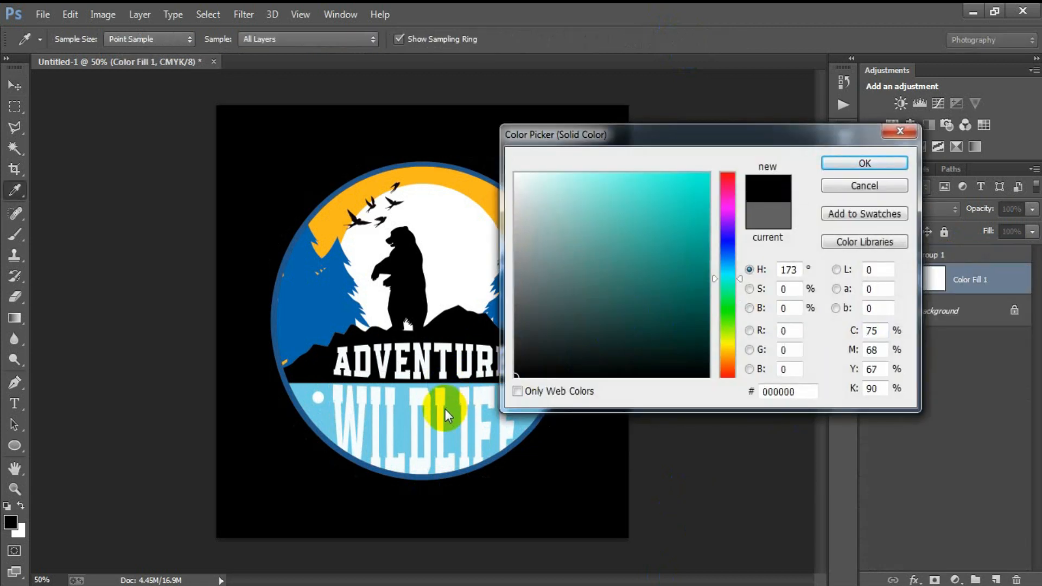
pyautogui.click(865, 164)
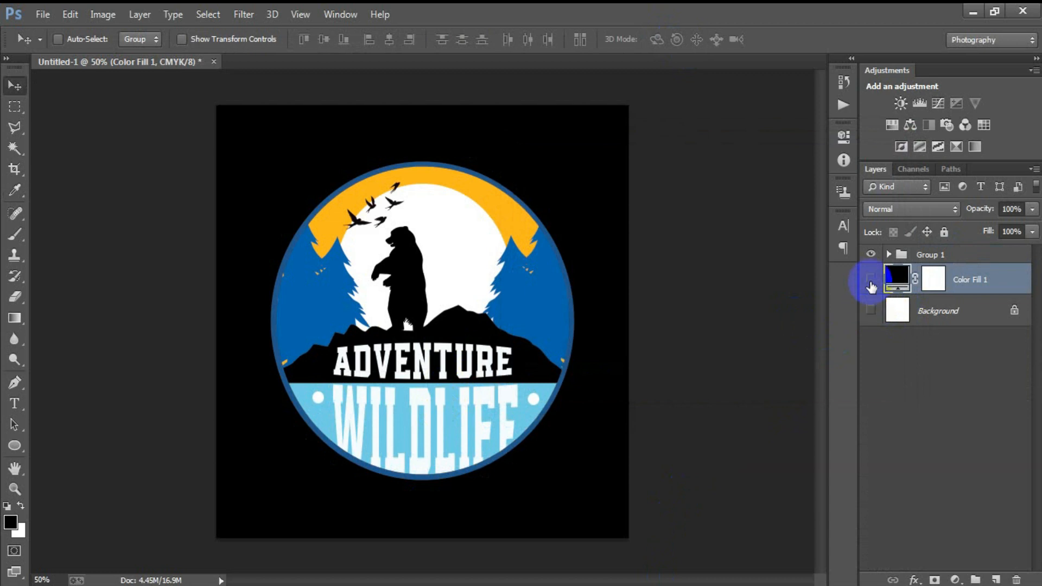
pyautogui.click(871, 279)
# - Export the badge as PNG-24 named 8, then show Background and Color Fill 1 again
pyautogui.hotkey('shift', 'ctrl', 'alt', 's')
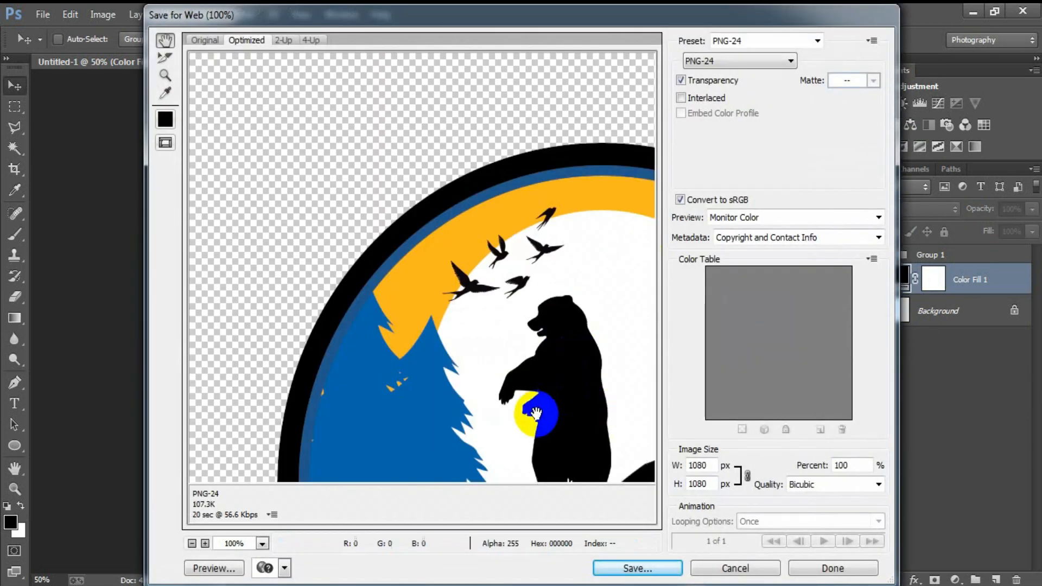
pyautogui.moveTo(535, 413); pyautogui.dragTo(423, 287)
pyautogui.click(730, 61)
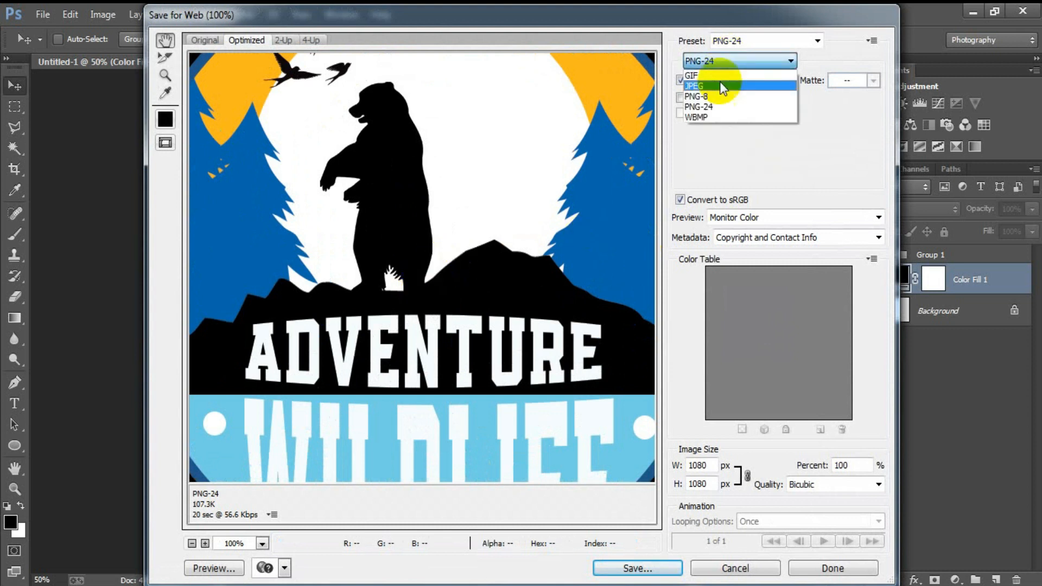
pyautogui.click(705, 106)
pyautogui.click(634, 568)
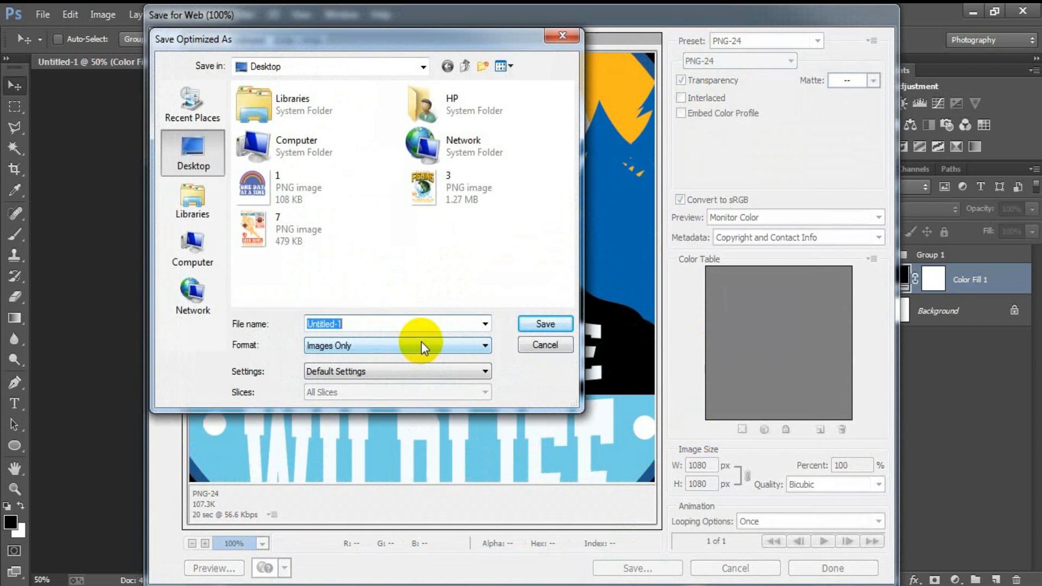
pyautogui.write('8')
pyautogui.click(558, 325)
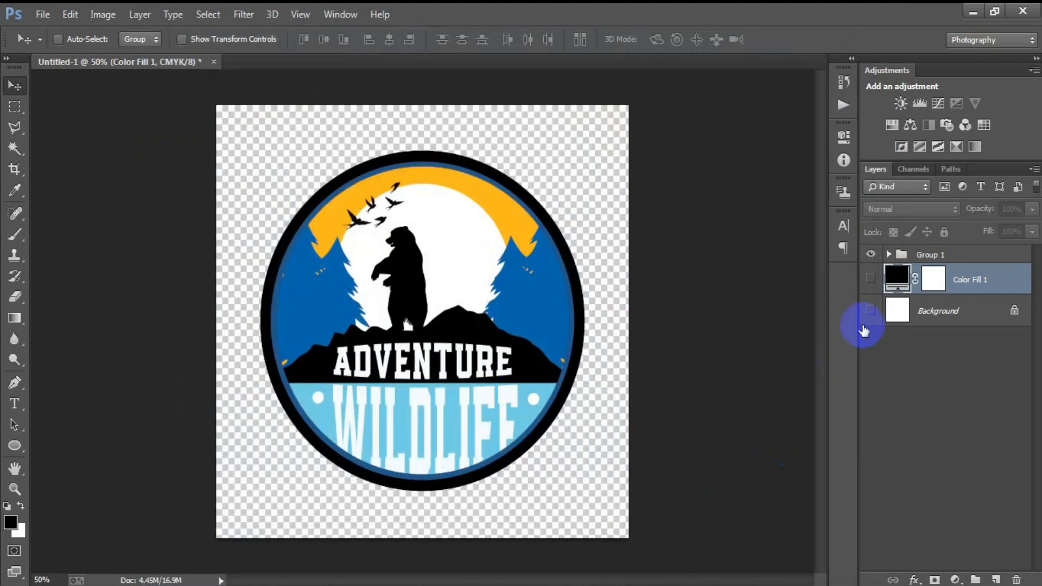
pyautogui.click(871, 310)
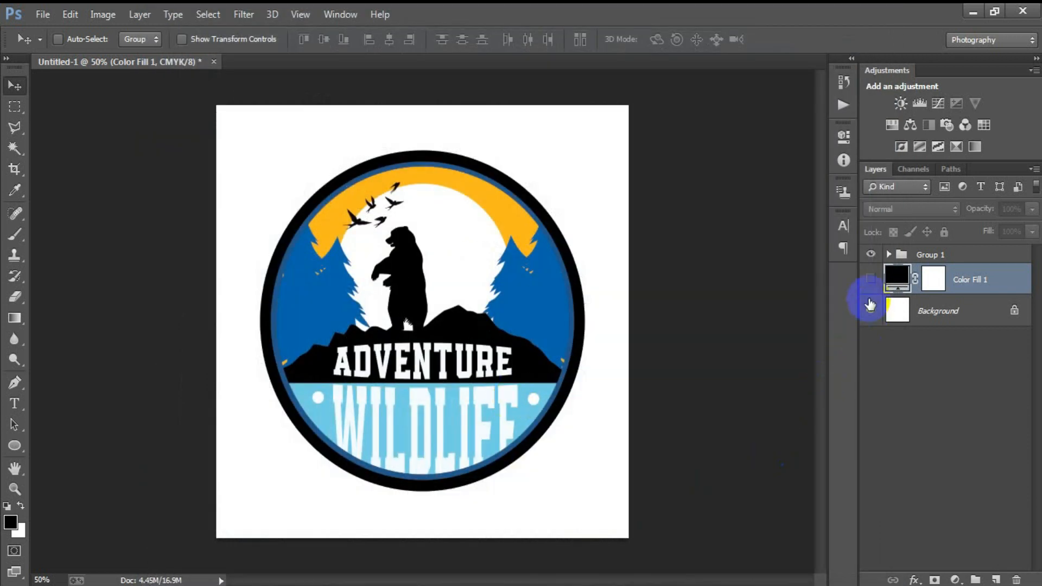
pyautogui.click(870, 279)
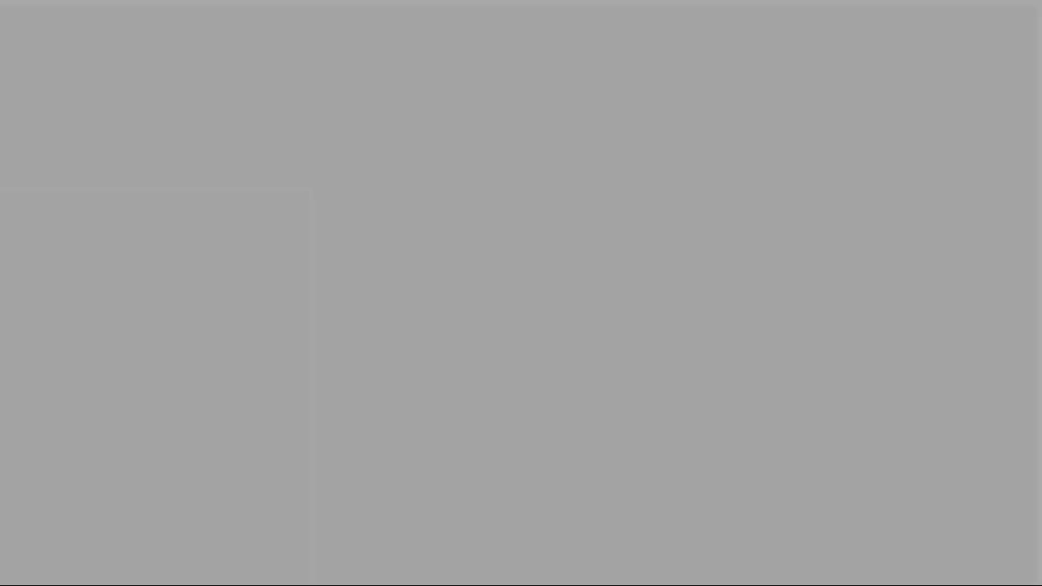